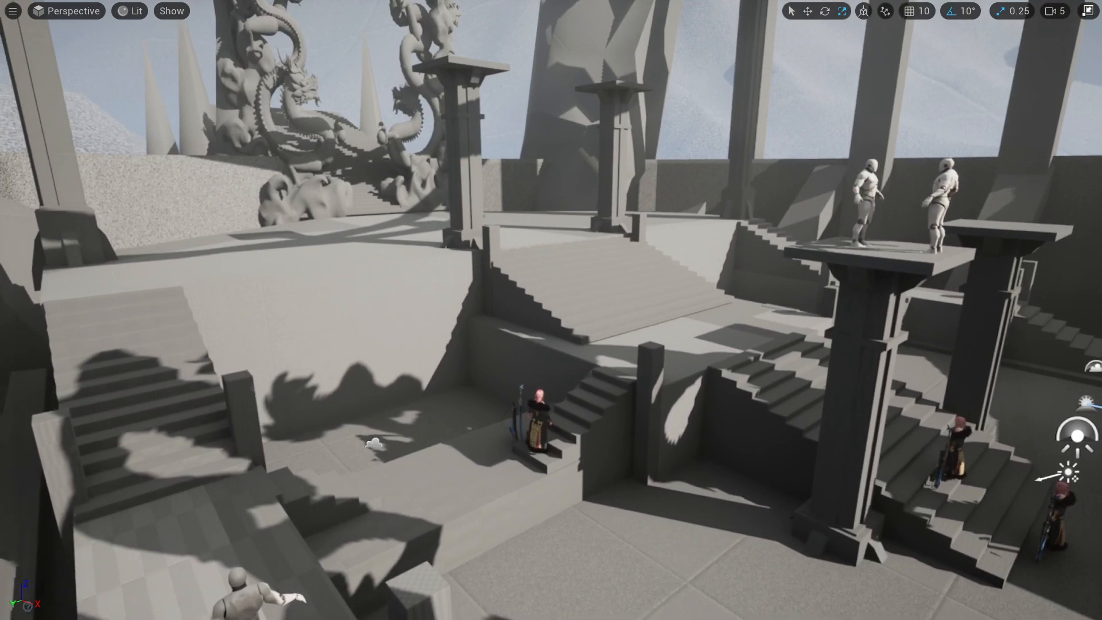
- Survey the grey blockout level from the courtyard and stairs up to the dragon statues, columns and floating ring
key(s)
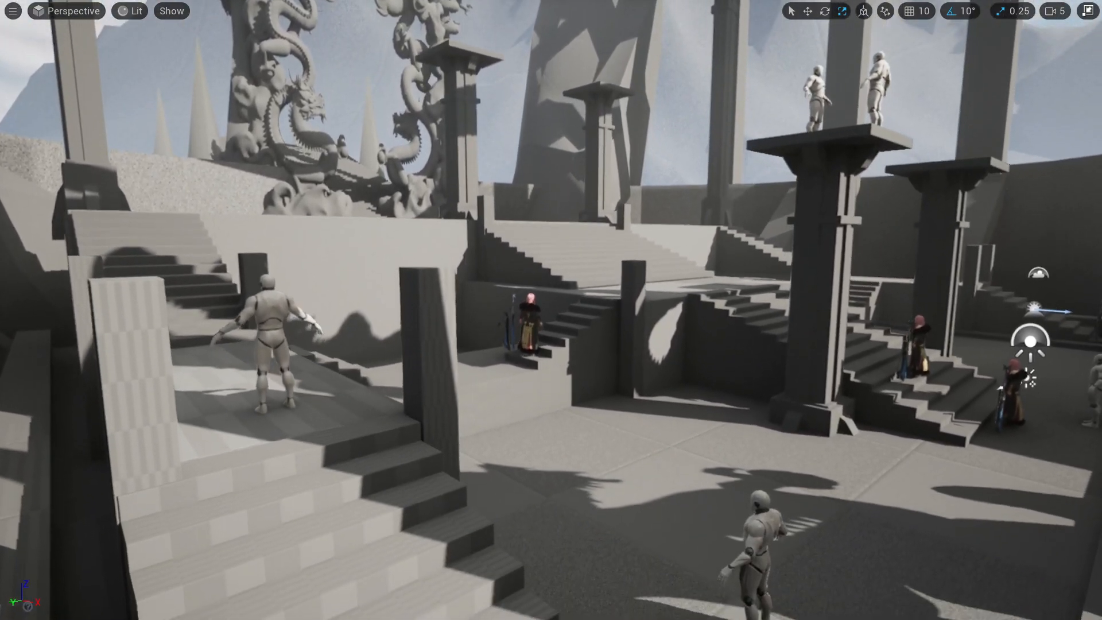
key(w)
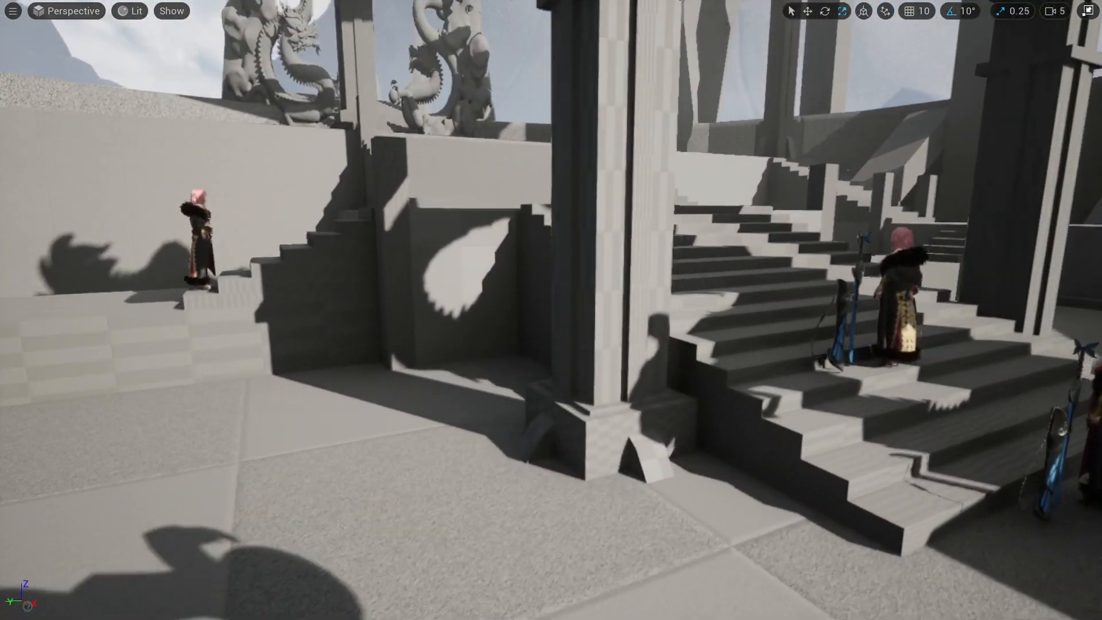
key(d)
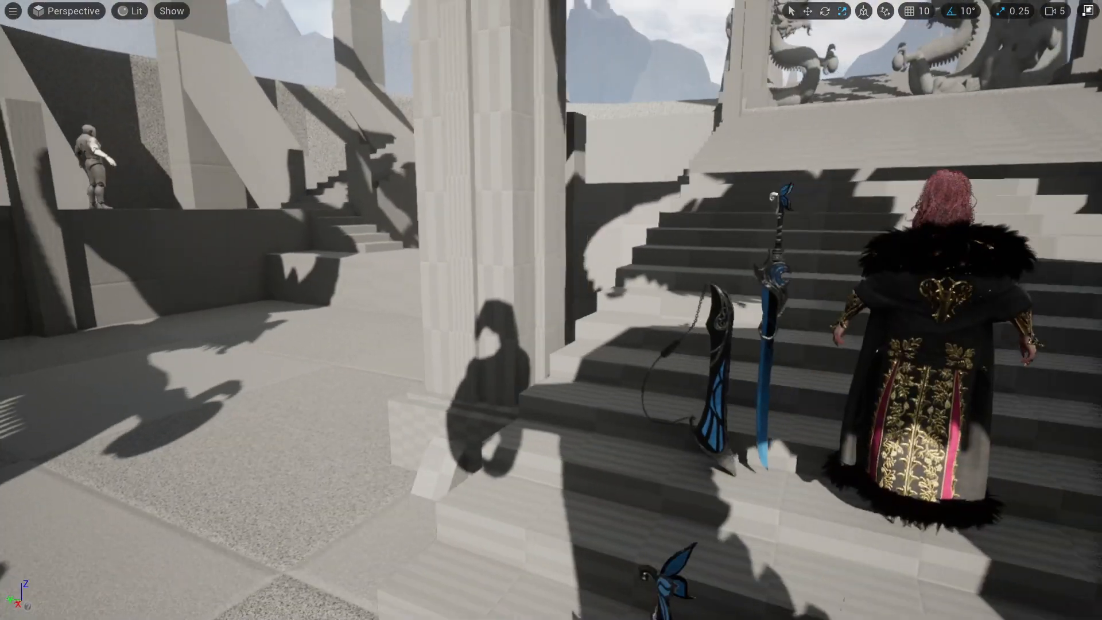
key(s)
key(d)
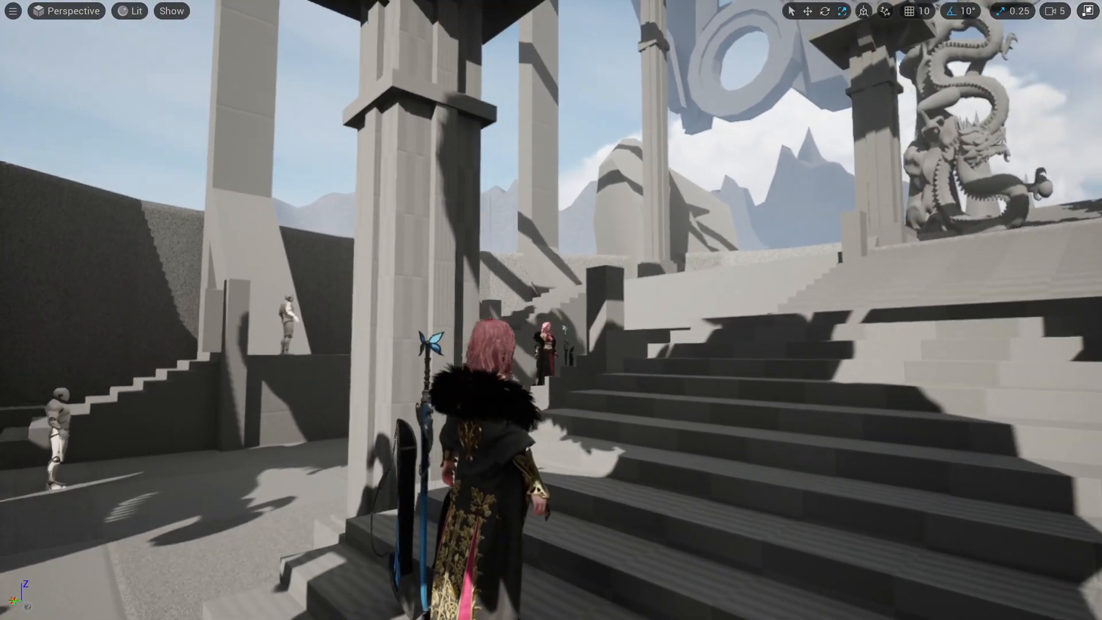
key(q)
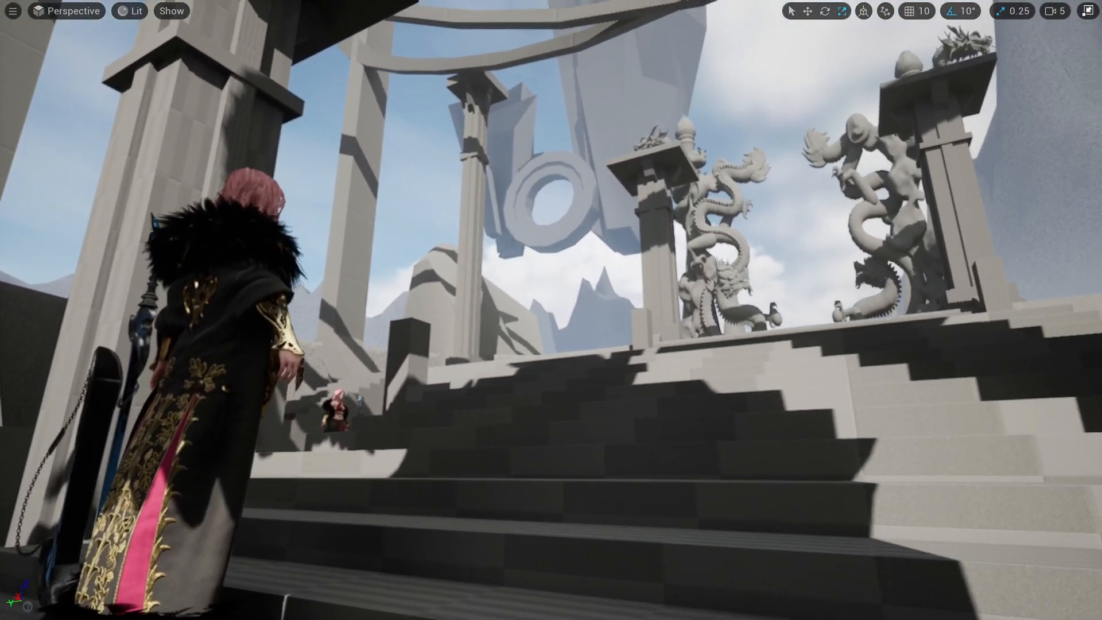
key(a)
key(a)
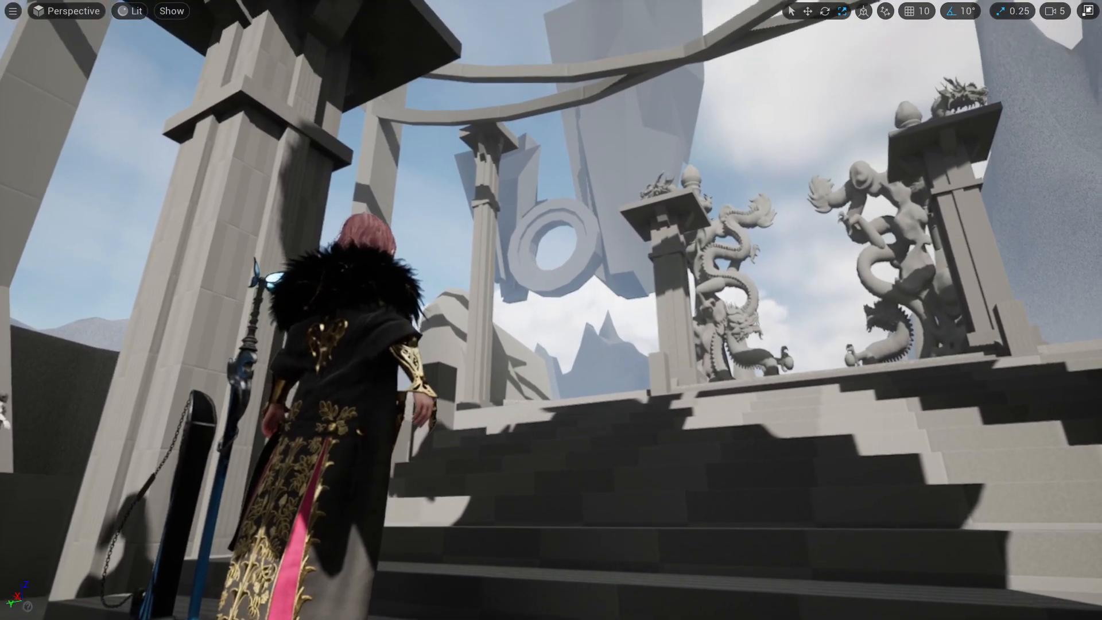
key(a)
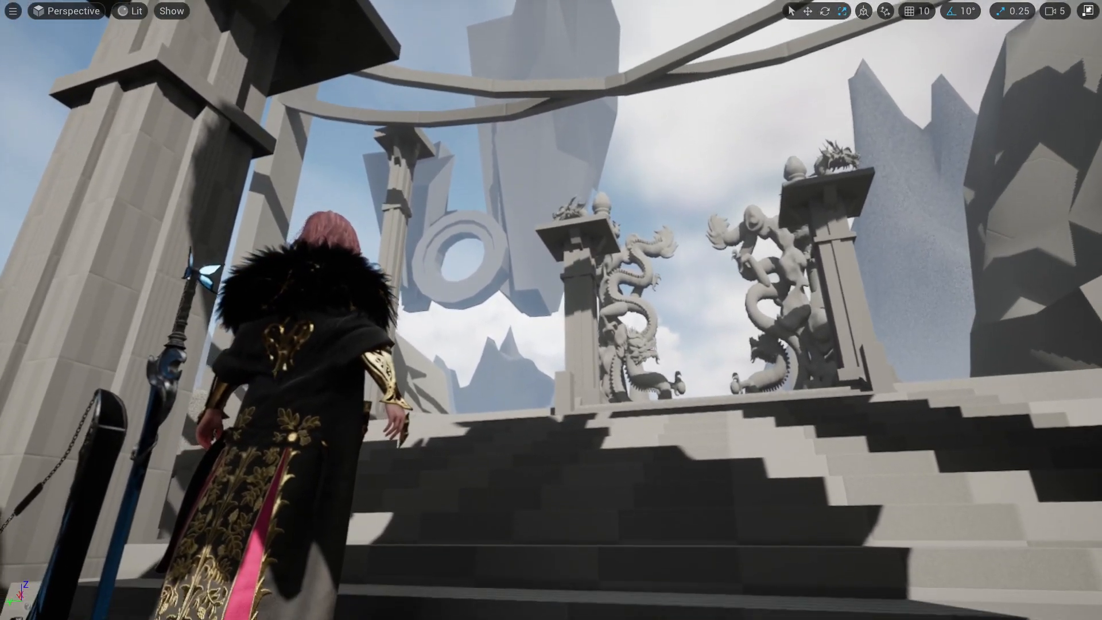
right_drag(552, 310, 530, 310)
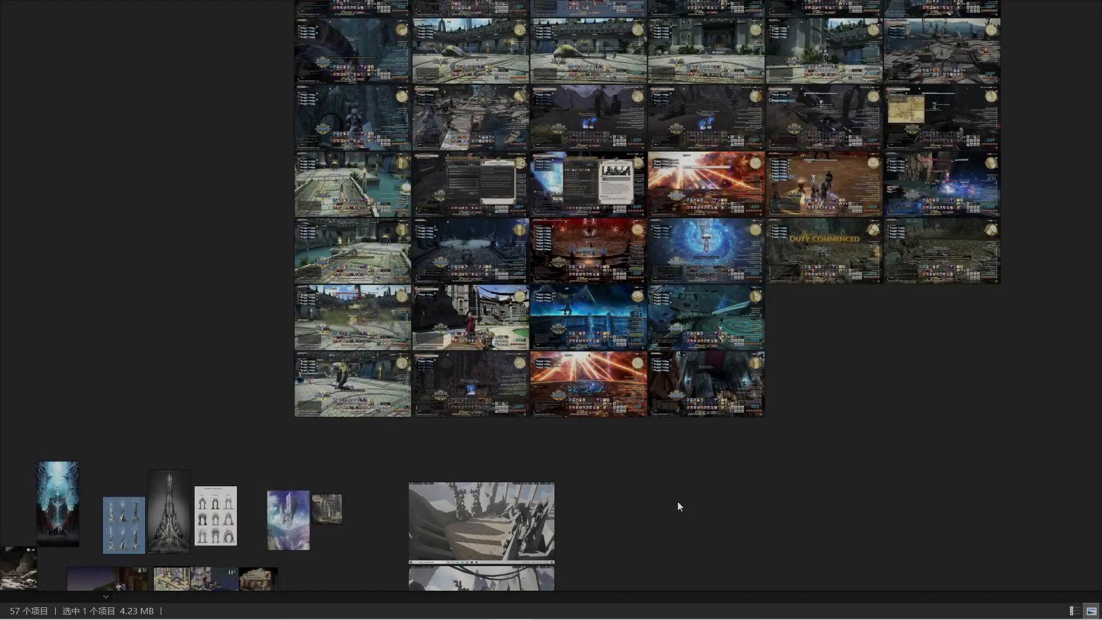
- Switch to the PureRef board and look over its game screenshots, concept art and blockout captures
middle_drag(678, 501, 791, 466)
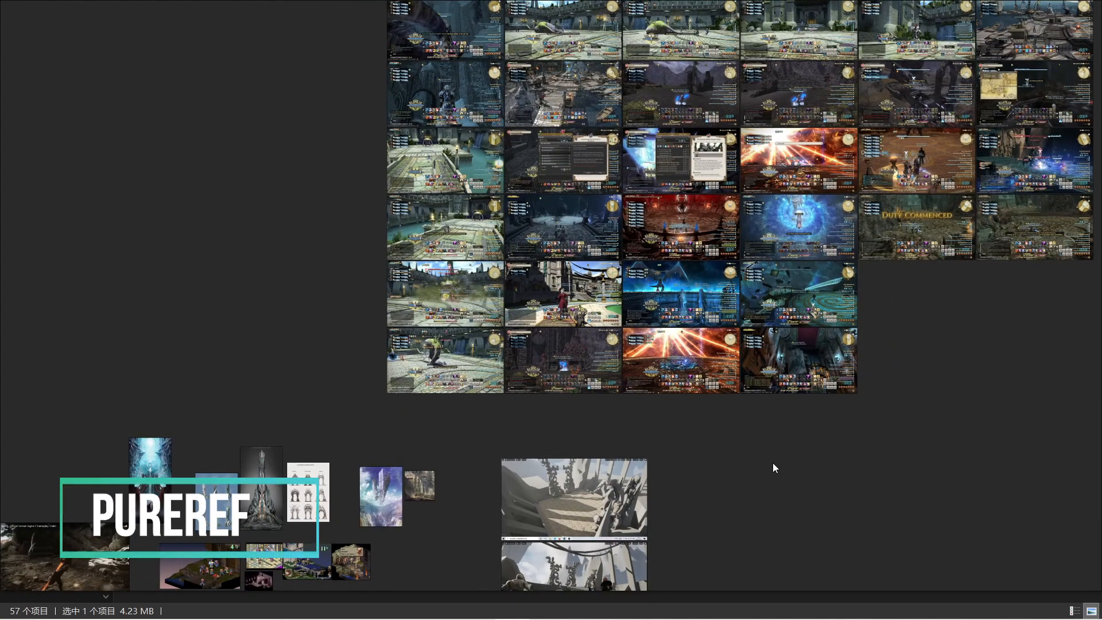
middle_drag(890, 289, 750, 361)
middle_drag(780, 466, 500, 406)
scroll(597, 296, down, 4)
scroll(381, 414, up, 5)
middle_drag(384, 413, 696, 297)
scroll(697, 297, down, 2)
middle_drag(293, 484, 508, 372)
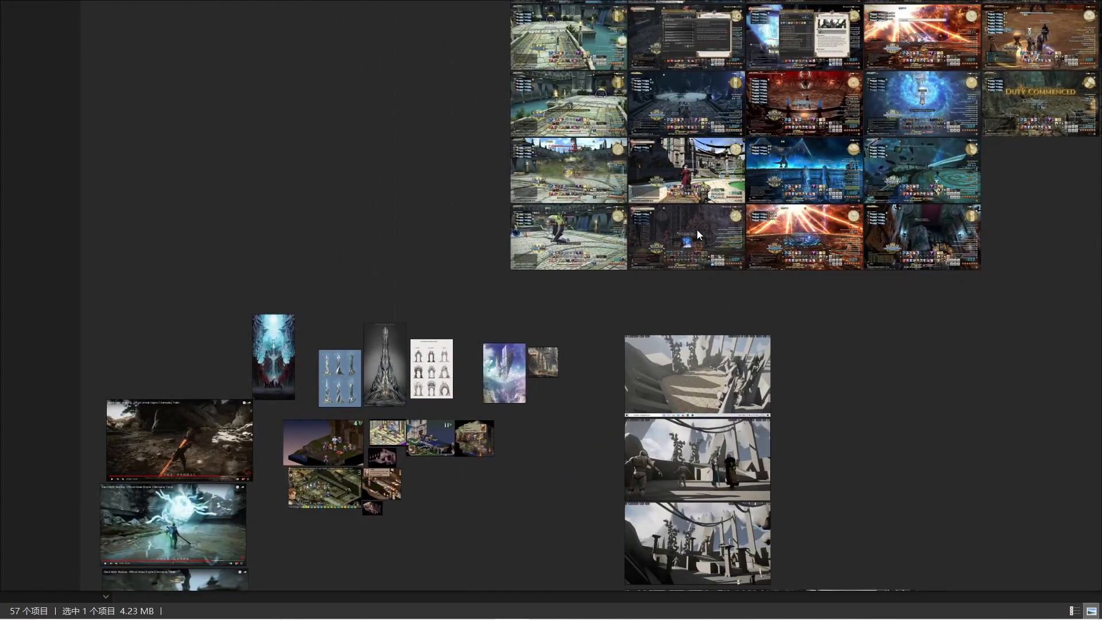
middle_drag(700, 234, 628, 373)
middle_drag(391, 429, 589, 345)
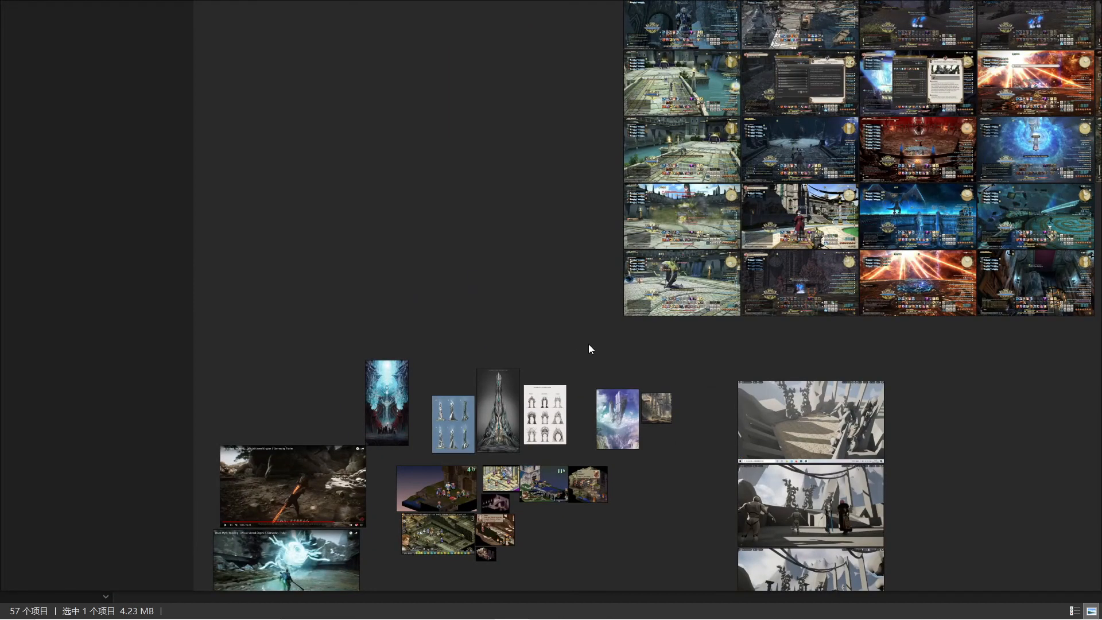
- Examine the isometric tactics game screenshots on the reference board for terrain and level layout ideas
scroll(595, 331, up, 5)
middle_drag(514, 345, 851, 114)
scroll(851, 115, down, 4)
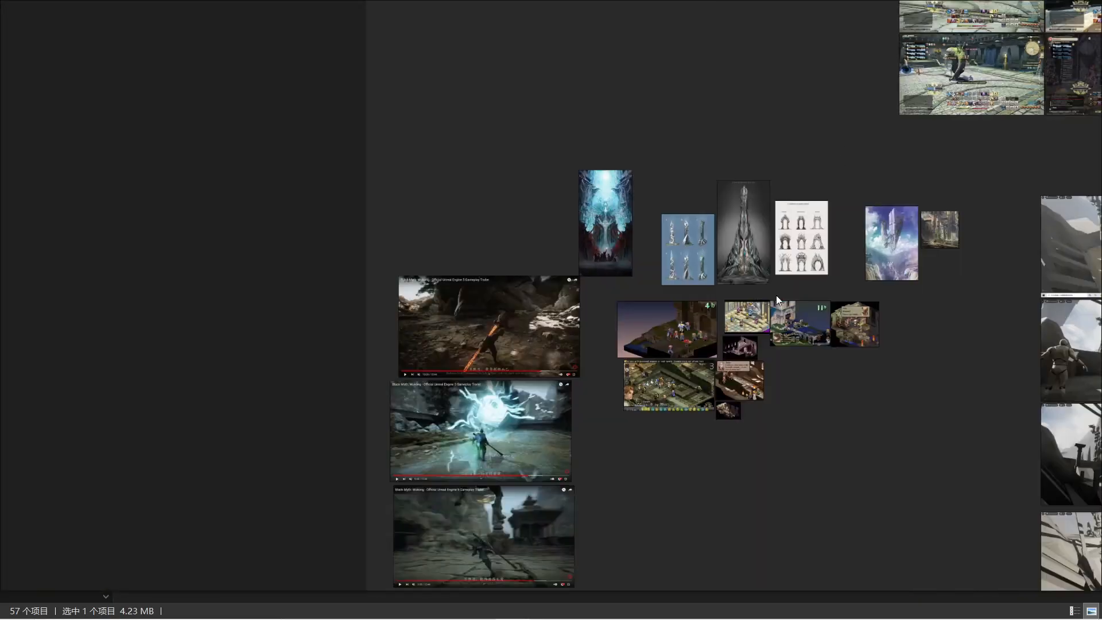
scroll(776, 295, up, 5)
scroll(702, 223, down, 5)
scroll(707, 247, up, 6)
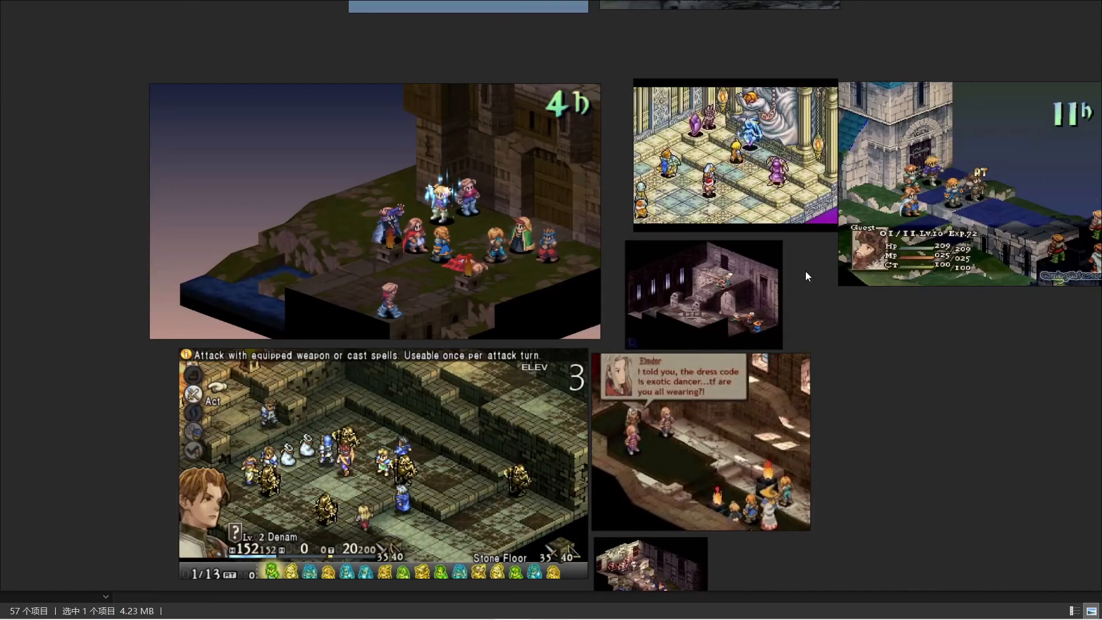
middle_drag(806, 271, 653, 261)
middle_drag(586, 234, 957, 257)
- Examine the Black Myth: Wukong trailer stills and the neighbouring tower and crystal concept art on the reference board
scroll(729, 237, down, 5)
scroll(640, 345, down, 2)
scroll(580, 307, up, 4)
scroll(576, 175, up, 4)
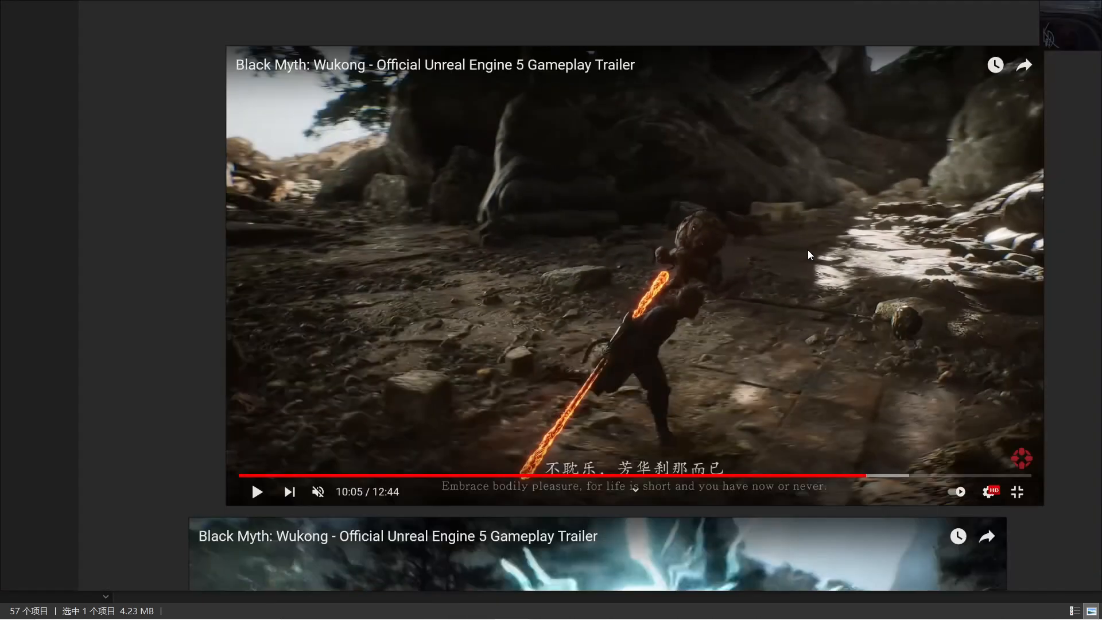
middle_drag(808, 250, 757, 208)
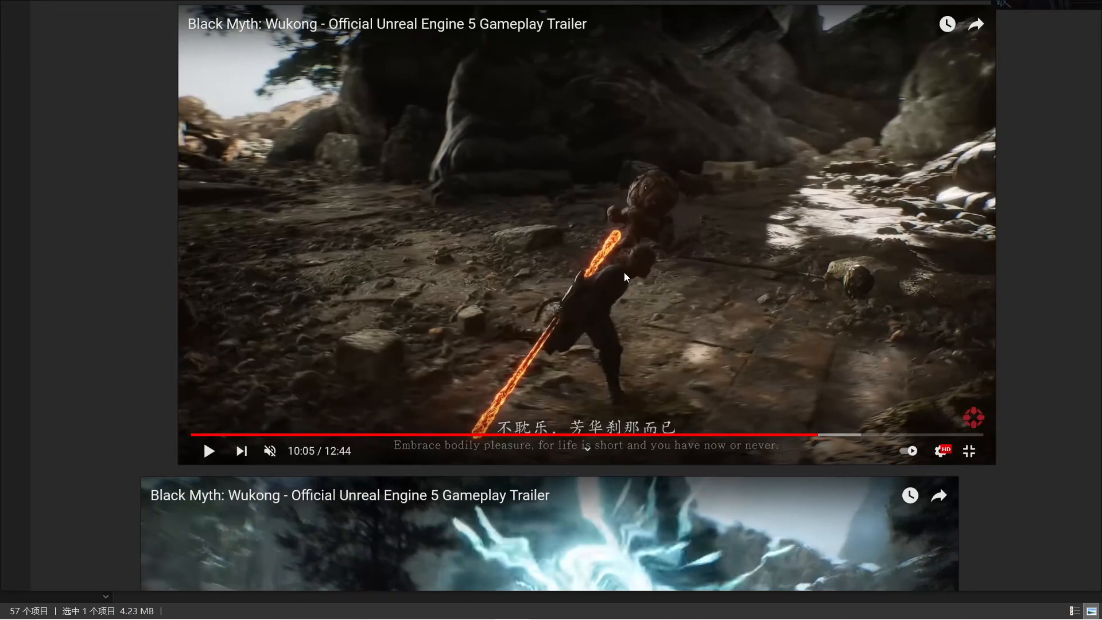
middle_drag(671, 261, 545, 118)
scroll(575, 167, down, 4)
mouse_move(527, 381)
middle_down()
mouse_move(566, 318)
mouse_move(565, 192)
middle_up()
mouse_move(547, 326)
middle_down()
mouse_move(545, 271)
mouse_move(549, 455)
middle_up()
scroll(568, 359, up, 3)
scroll(570, 358, down, 4)
middle_drag(635, 129, 538, 433)
scroll(556, 334, up, 2)
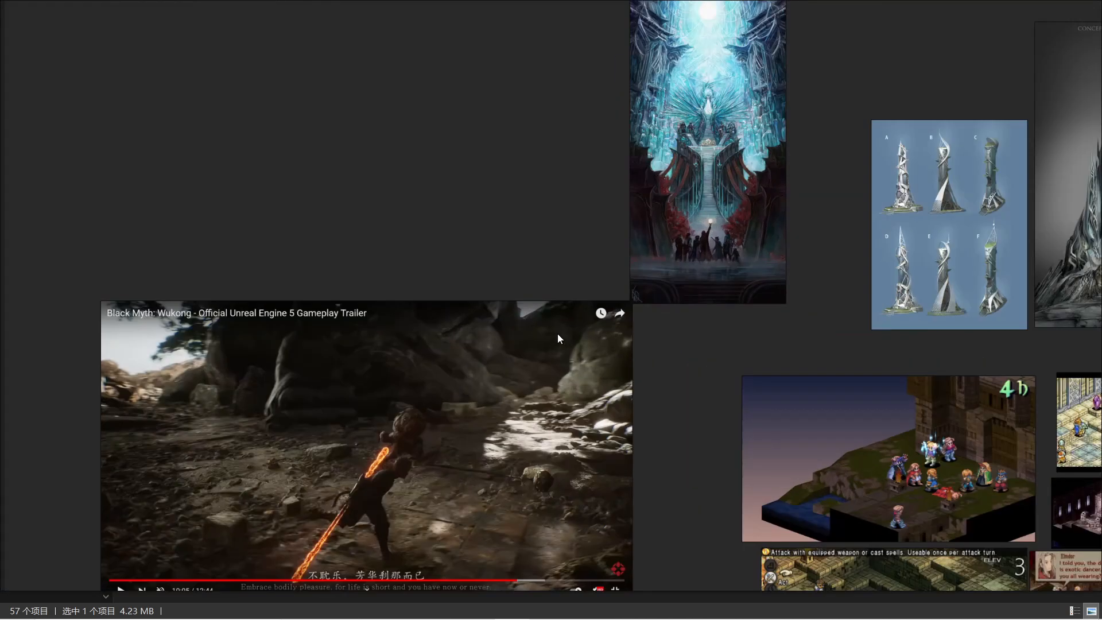
scroll(558, 333, up, 3)
middle_drag(576, 298, 314, 453)
scroll(551, 311, down, 4)
middle_drag(704, 274, 384, 271)
scroll(514, 312, up, 4)
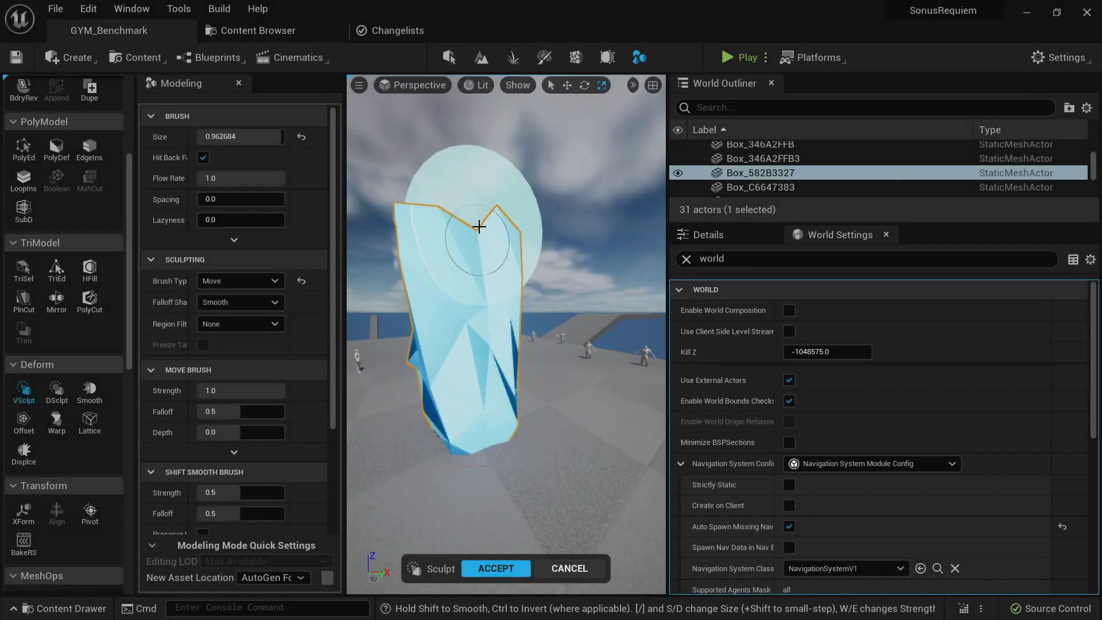
- In Unreal Engine, reshape the tall rock mesh Box_582B3327 with the Move sculpt brush into an irregular spire and accept the sculpt
mouse_move(480, 226)
mouse_down()
mouse_move(460, 190)
mouse_move(434, 209)
mouse_up()
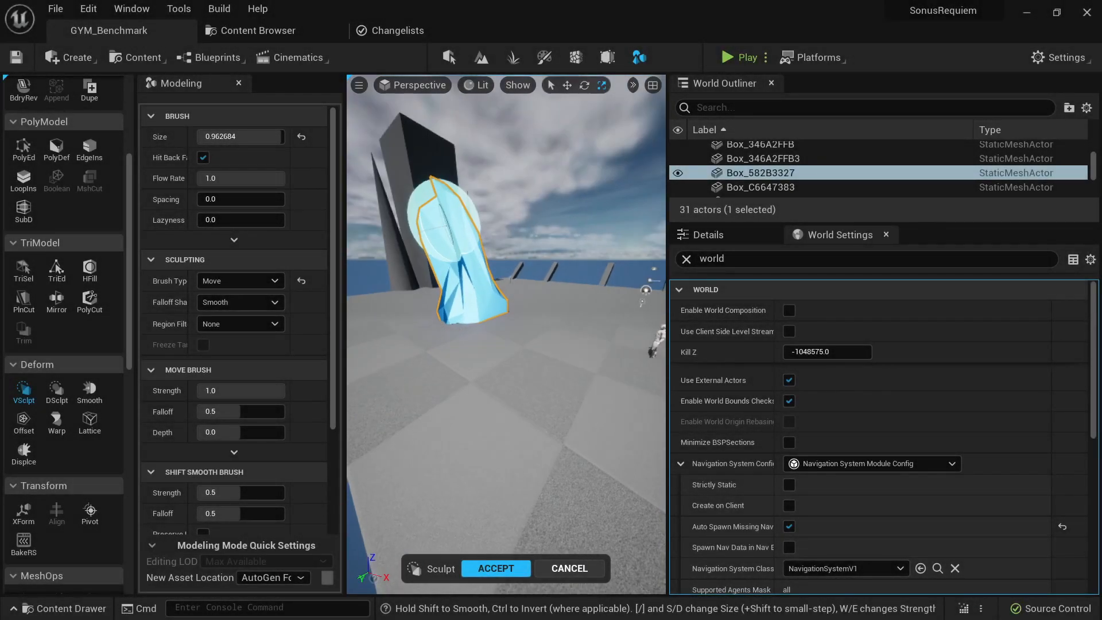
right_drag(443, 220, 379, 184)
right_drag(522, 275, 471, 270)
drag(602, 402, 608, 418)
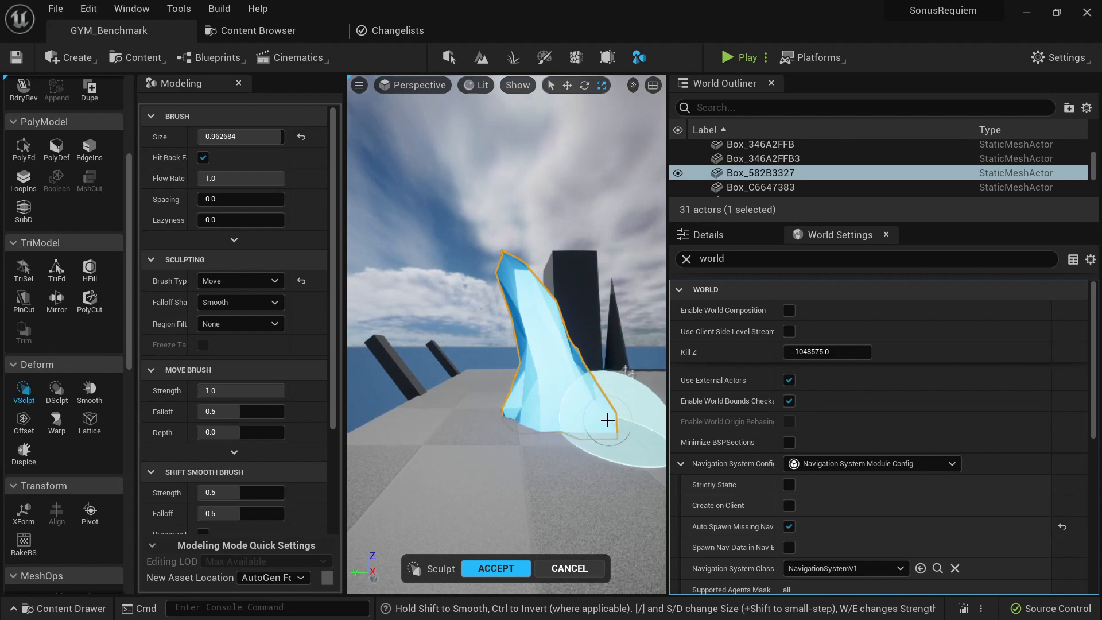
mouse_move(608, 418)
right_down()
mouse_move(534, 410)
mouse_move(517, 396)
right_up()
mouse_move(600, 374)
right_down()
mouse_move(654, 376)
mouse_move(553, 445)
right_up()
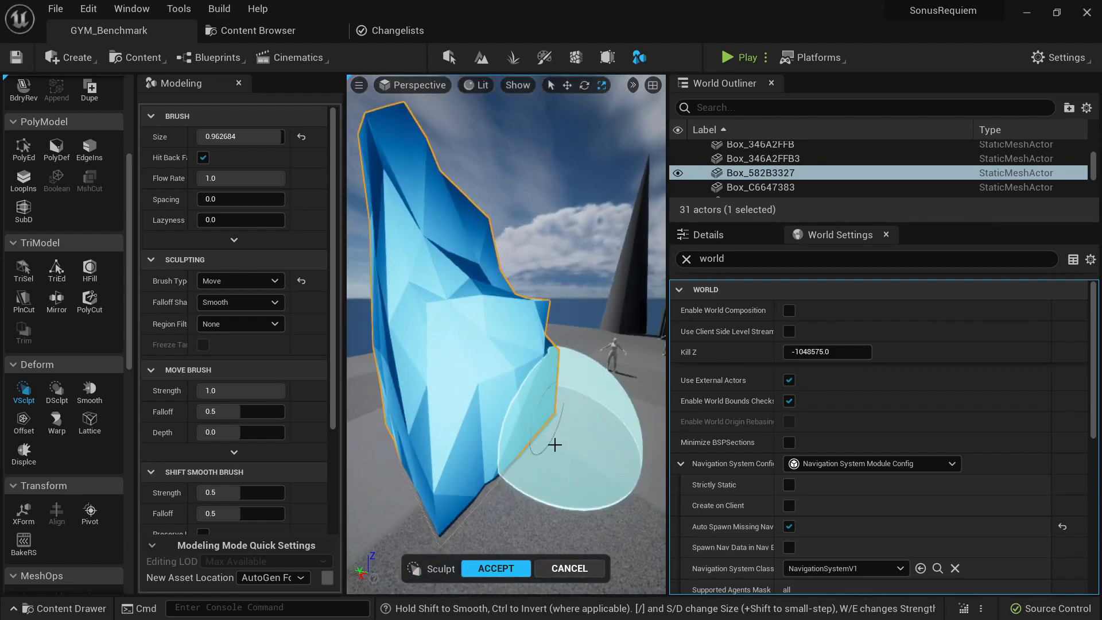
drag(548, 425, 581, 435)
mouse_move(532, 318)
right_down()
mouse_move(517, 288)
mouse_move(566, 320)
mouse_move(454, 266)
right_up()
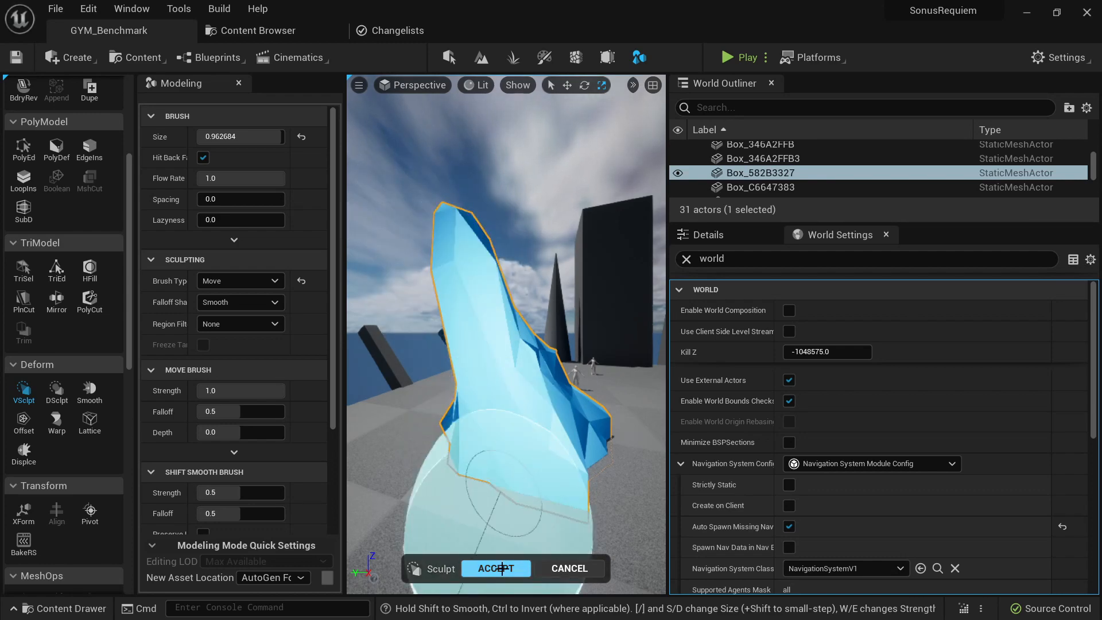
click(496, 569)
right_drag(532, 440, 437, 438)
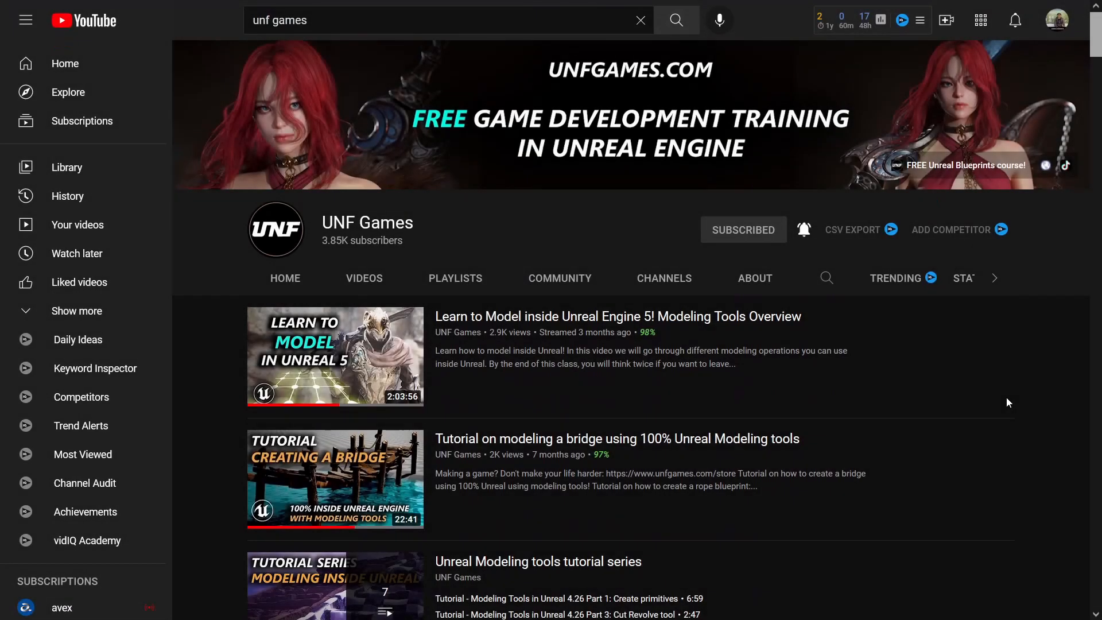
- Browse the modeling tutorial videos on the UNF Games YouTube channel
scroll(1007, 398, down, 5)
scroll(1007, 398, down, 8)
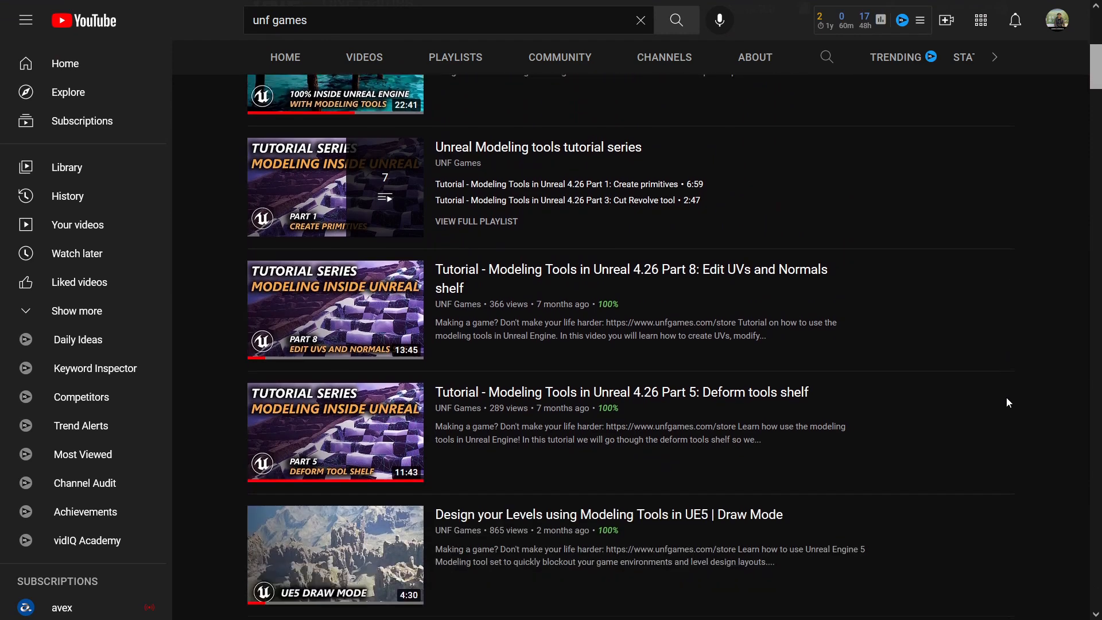
scroll(1004, 403, down, 9)
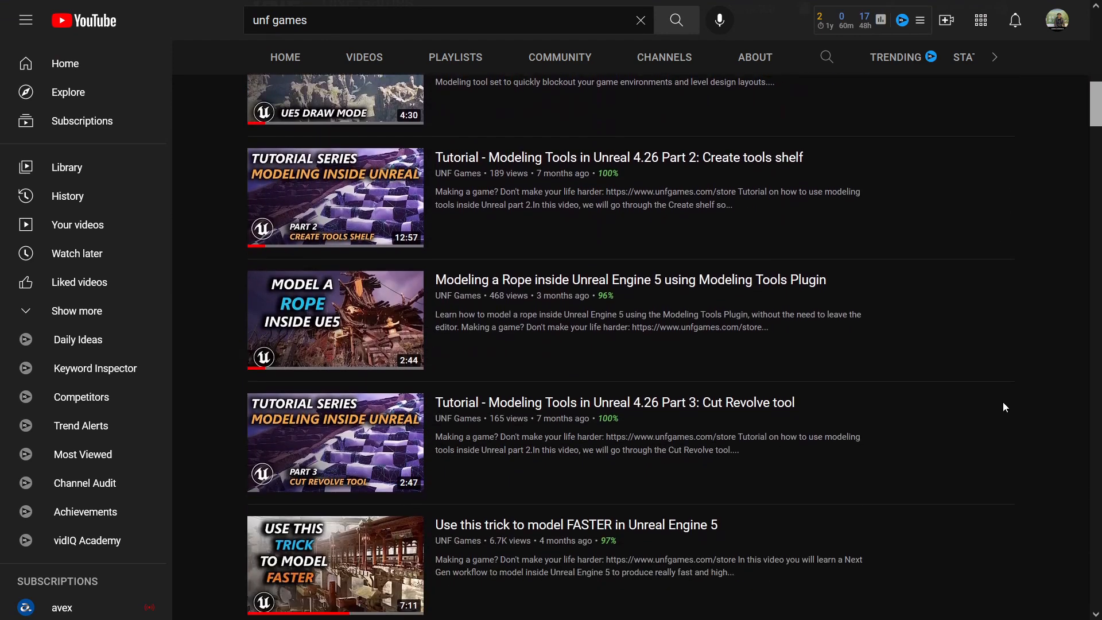
scroll(1004, 403, down, 15)
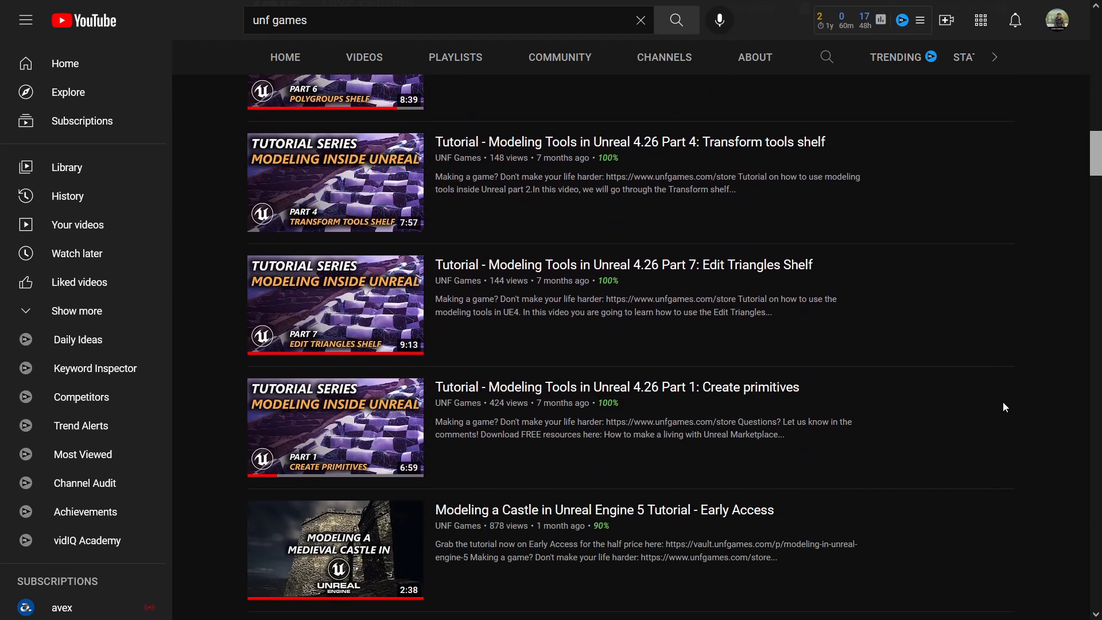
scroll(1004, 403, down, 9)
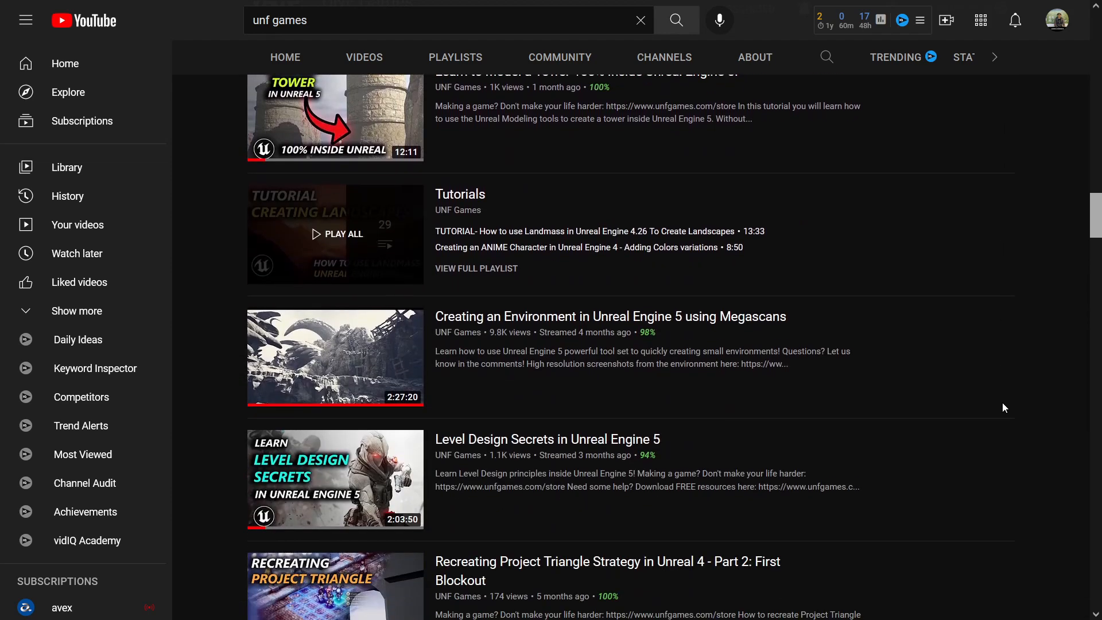
scroll(1003, 404, down, 12)
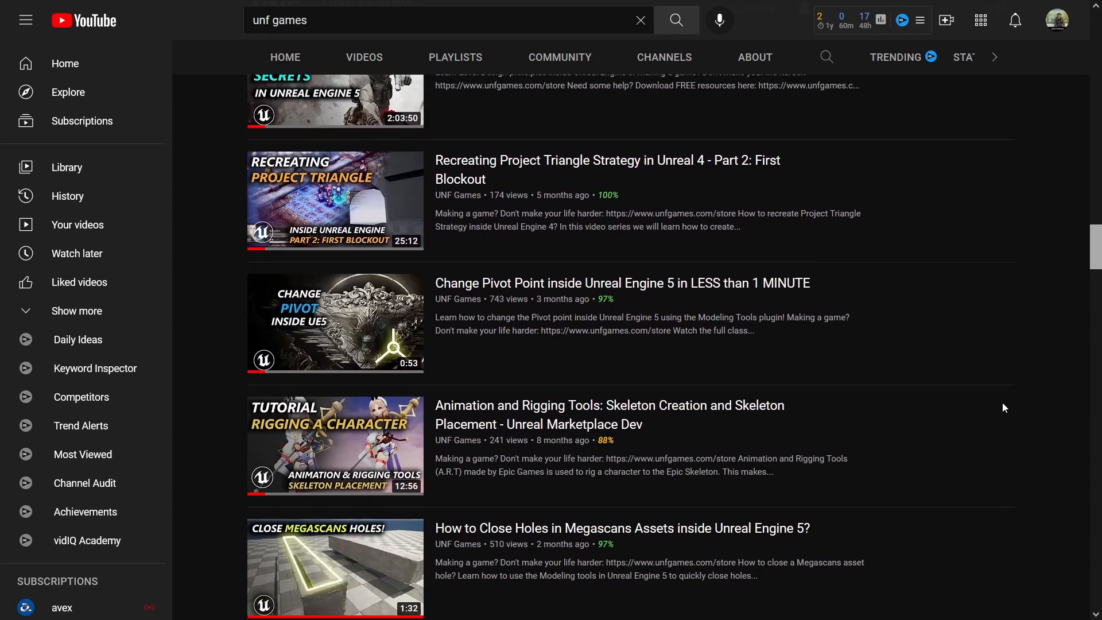
scroll(1004, 408, down, 7)
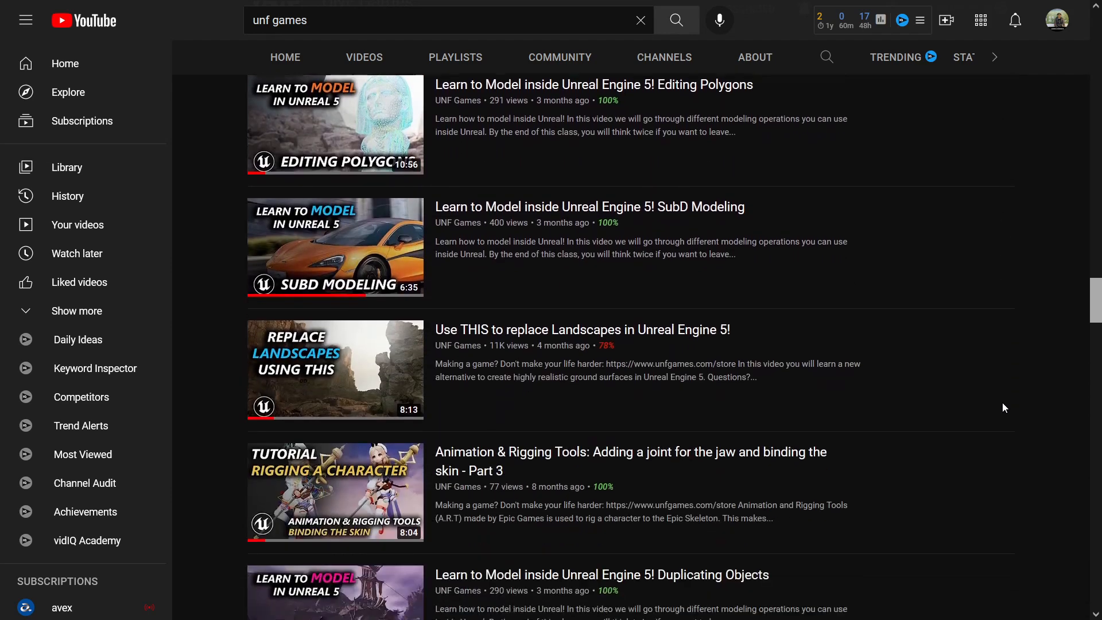
scroll(1003, 407, down, 4)
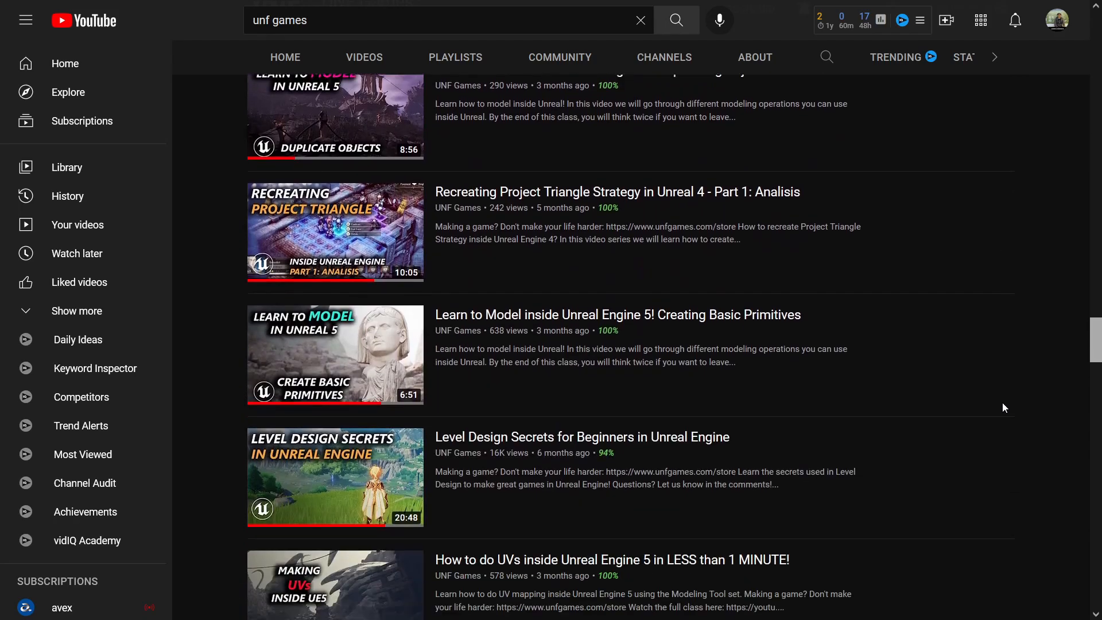
- Back in Unreal Engine, eject from the player during play and survey the blockout's columns and slanted support beams
key(s)
mouse_move(496, 397)
right_down()
mouse_move(496, 408)
mouse_move(492, 393)
right_up()
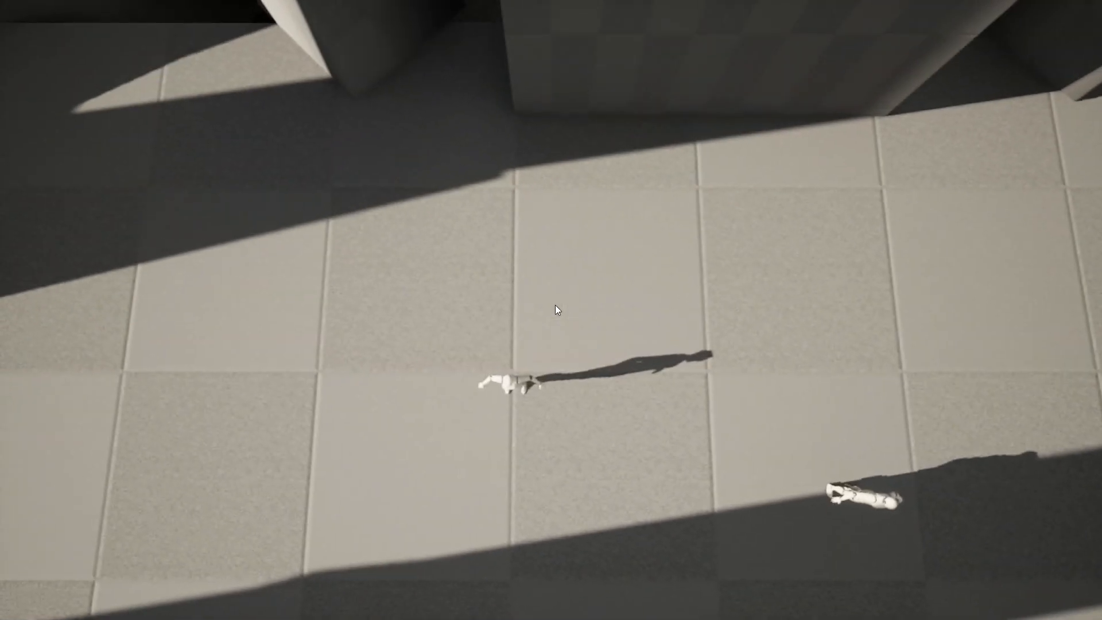
key(F8)
right_drag(608, 342, 563, 195)
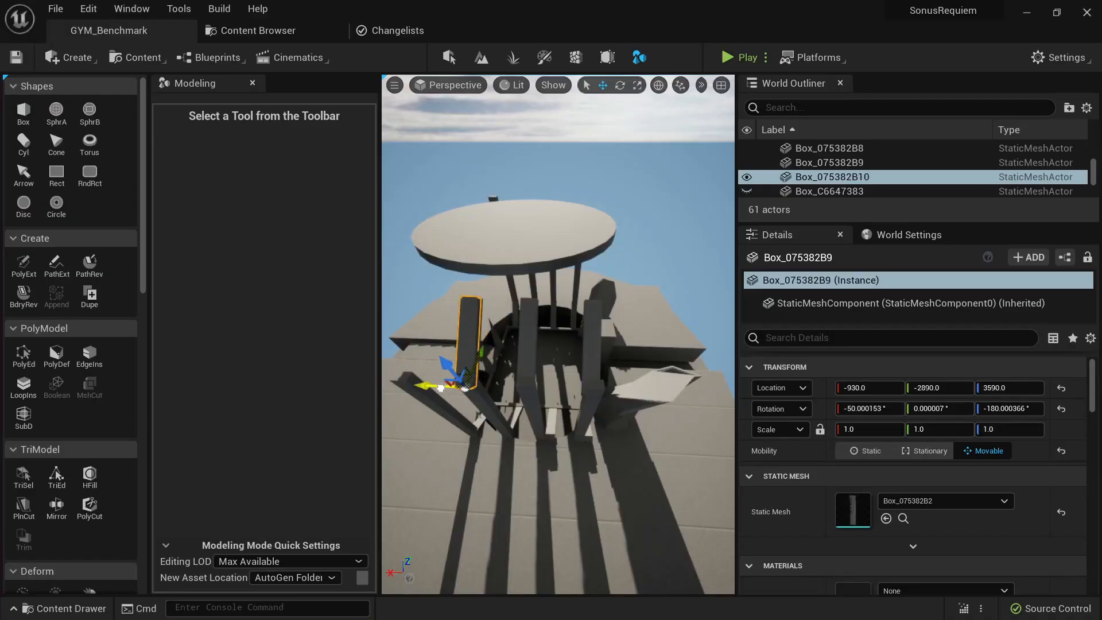
alt+drag(440, 388, 384, 386)
right_drag(383, 385, 618, 241)
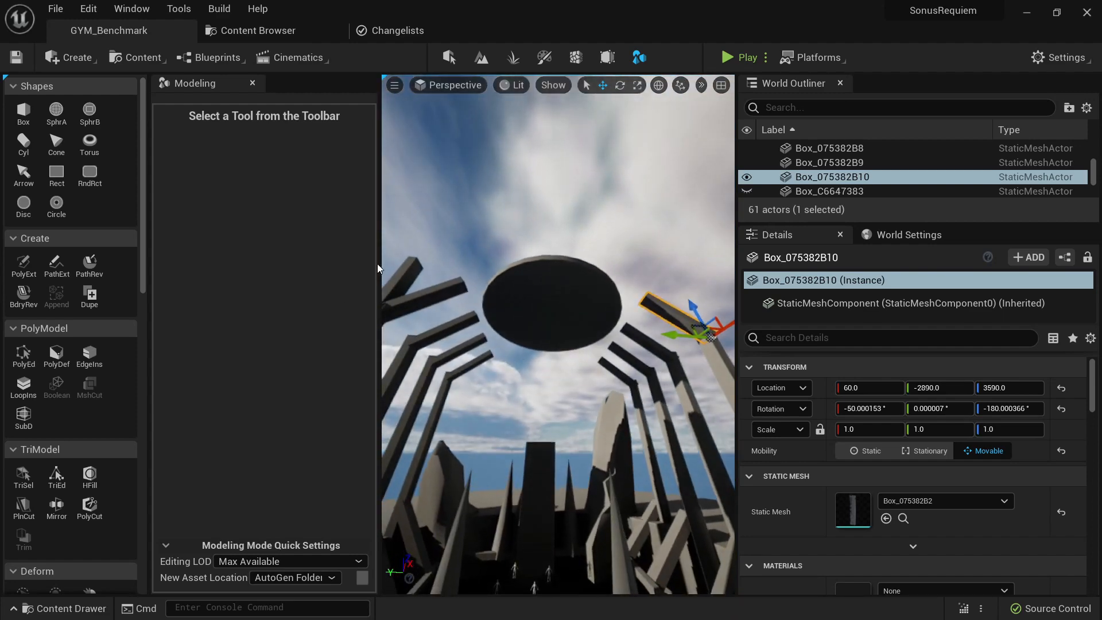
- Raise the top face of the column mesh Box_075382B2 with PolyGroup Edit to make it taller, and accept the edit
click(29, 361)
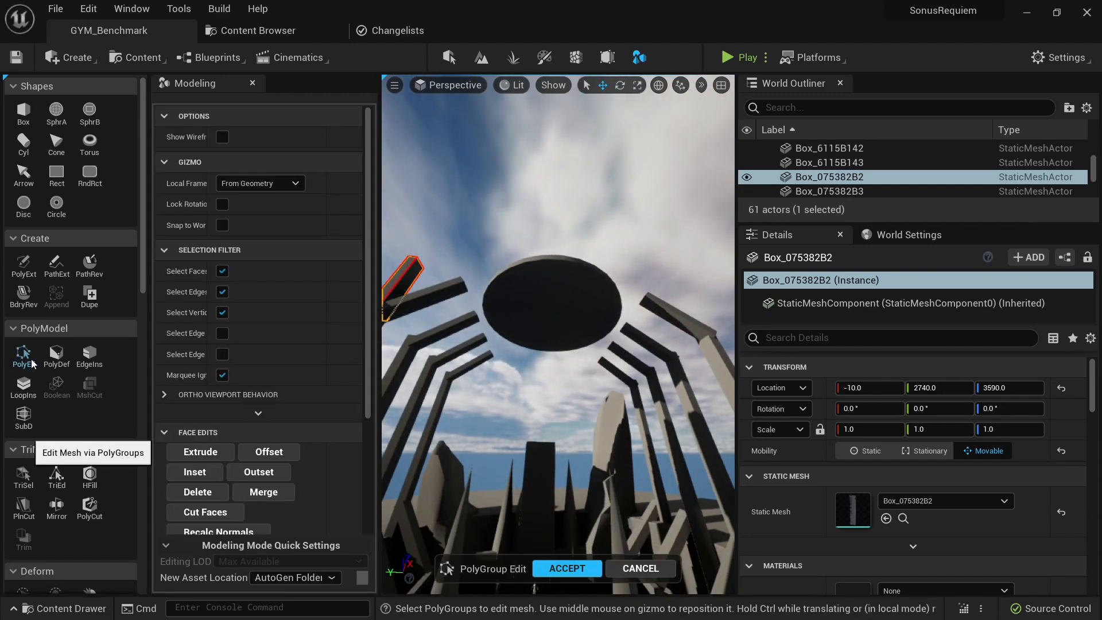
right_drag(482, 318, 437, 448)
right_drag(438, 313, 439, 312)
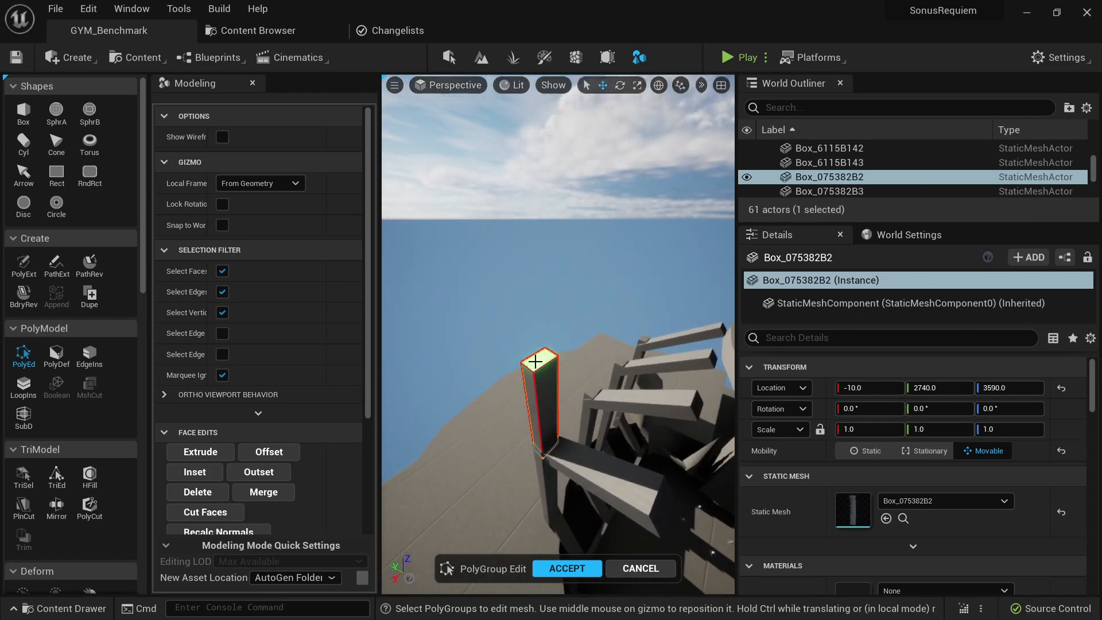
click(537, 363)
right_drag(538, 363, 514, 290)
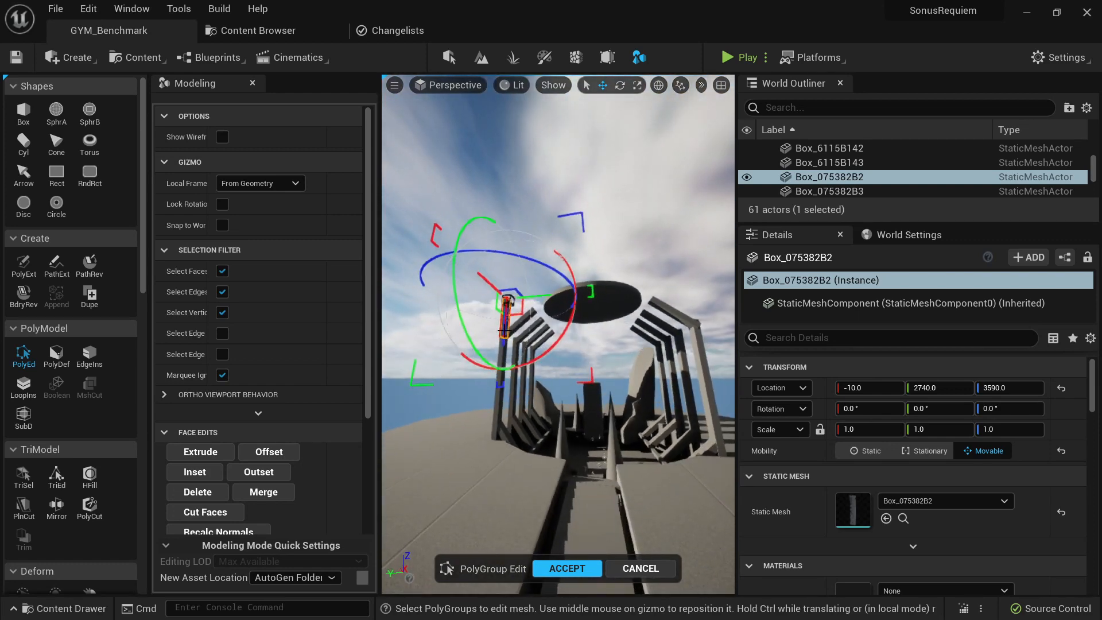
drag(504, 331, 507, 301)
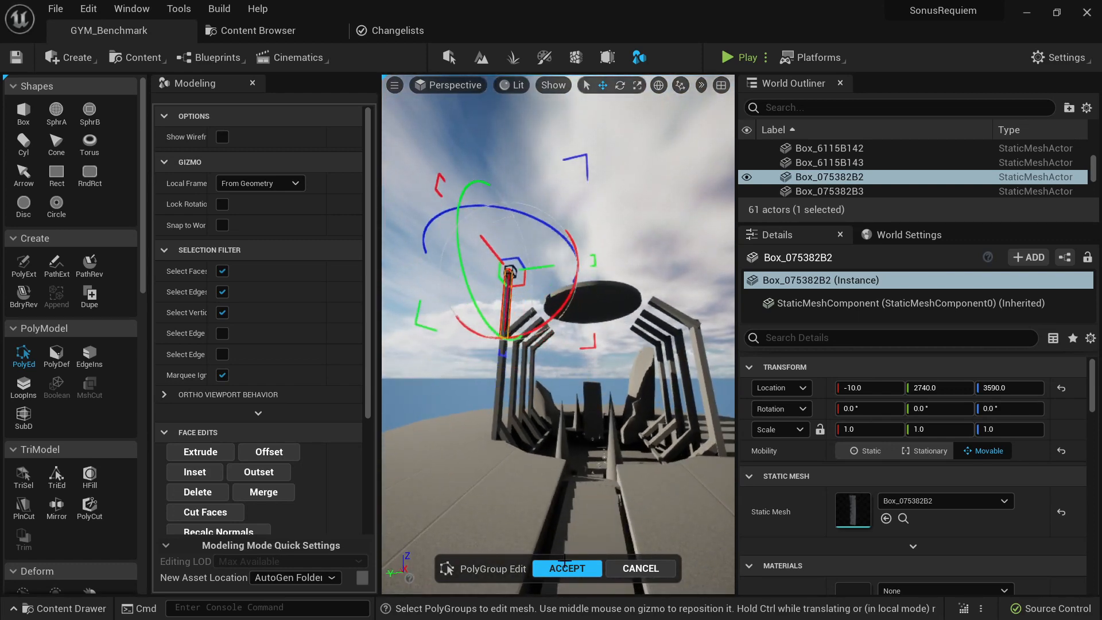
click(565, 567)
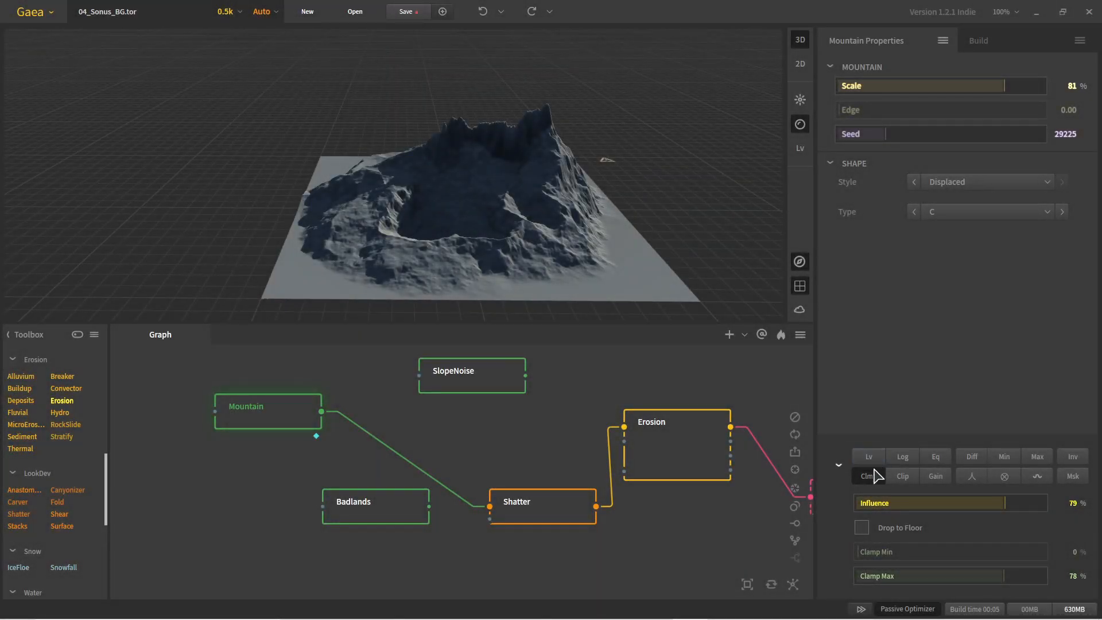
- In Gaea, compare the Mountain node with and without its Clamp modifier, and preview the Shatter and Erosion nodes of 04_Sonus_BG.tor
click(875, 476)
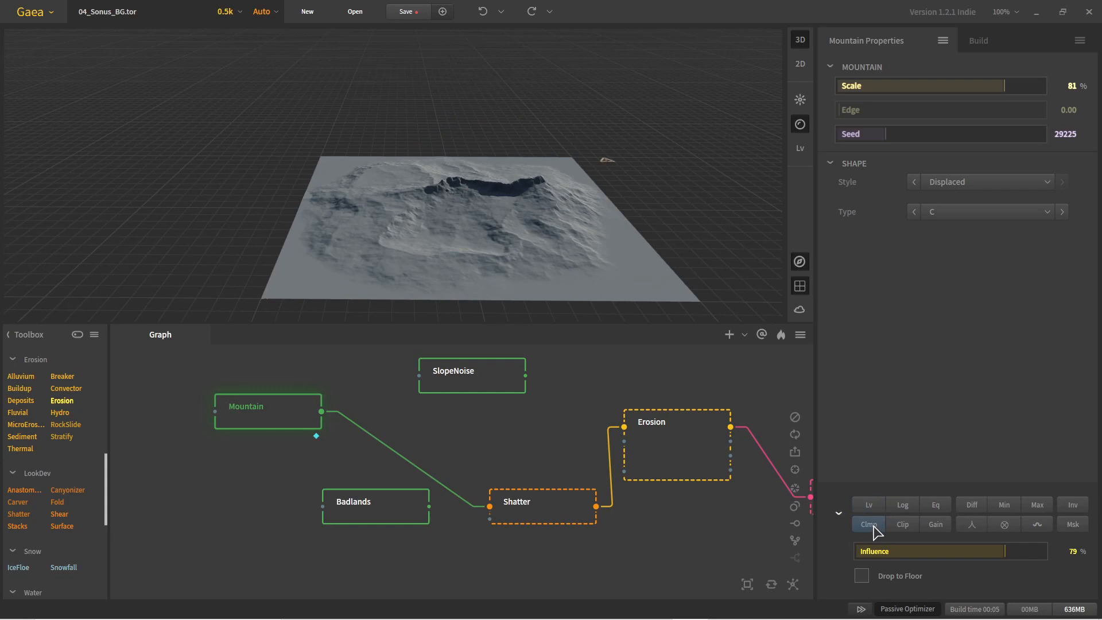
click(873, 524)
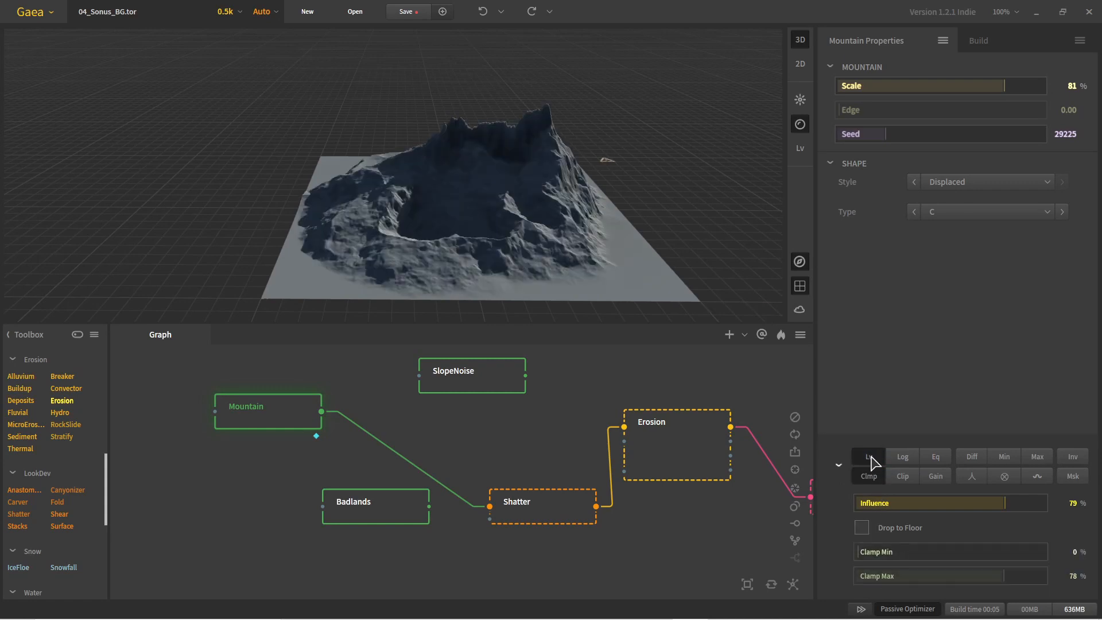
click(549, 520)
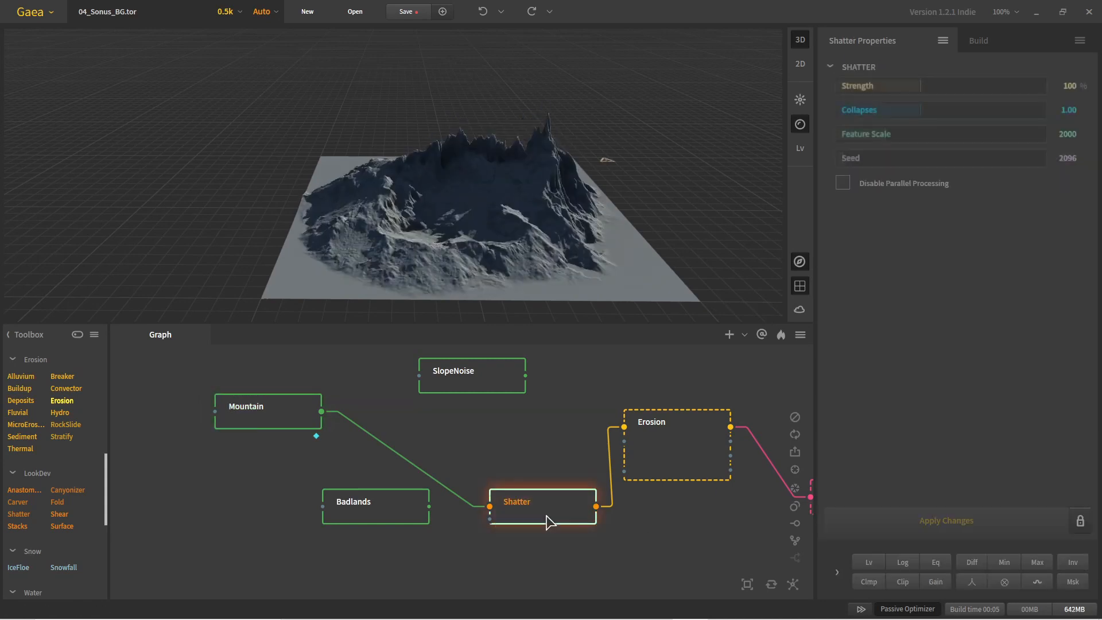
click(656, 461)
drag(710, 497, 511, 460)
click(697, 471)
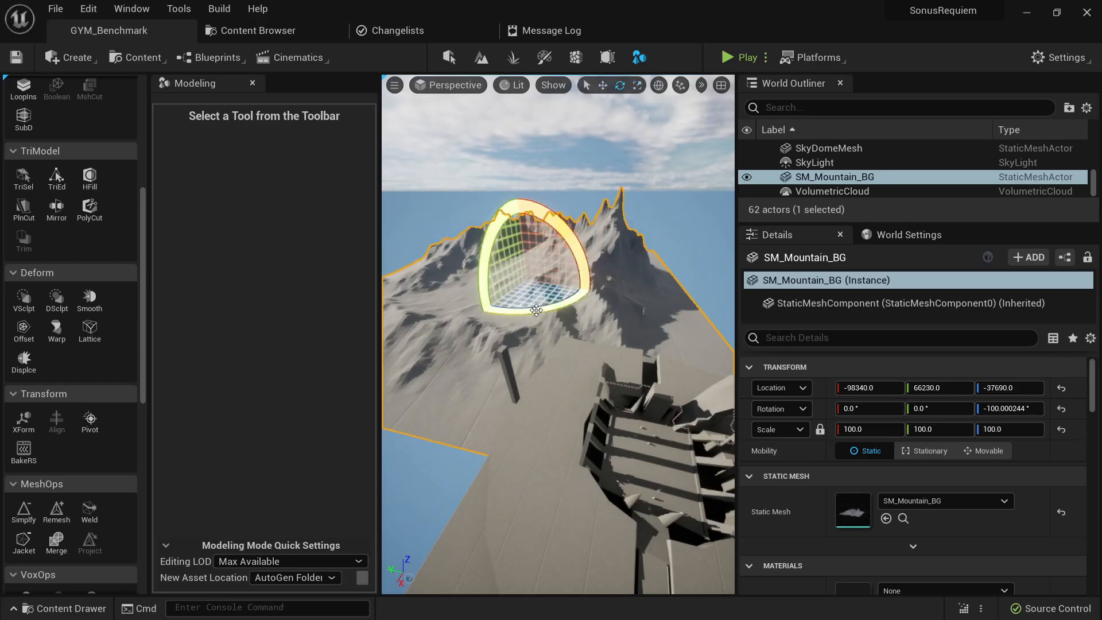
- Back in Unreal Engine, rotate SM_Mountain_BG to about -140° around Z and move it behind the blockout to about X -121080, Y 109460
drag(527, 280, 466, 269)
key(w)
key(Escape)
right_drag(490, 300, 498, 234)
click(490, 299)
right_click(533, 321)
drag(481, 318, 495, 286)
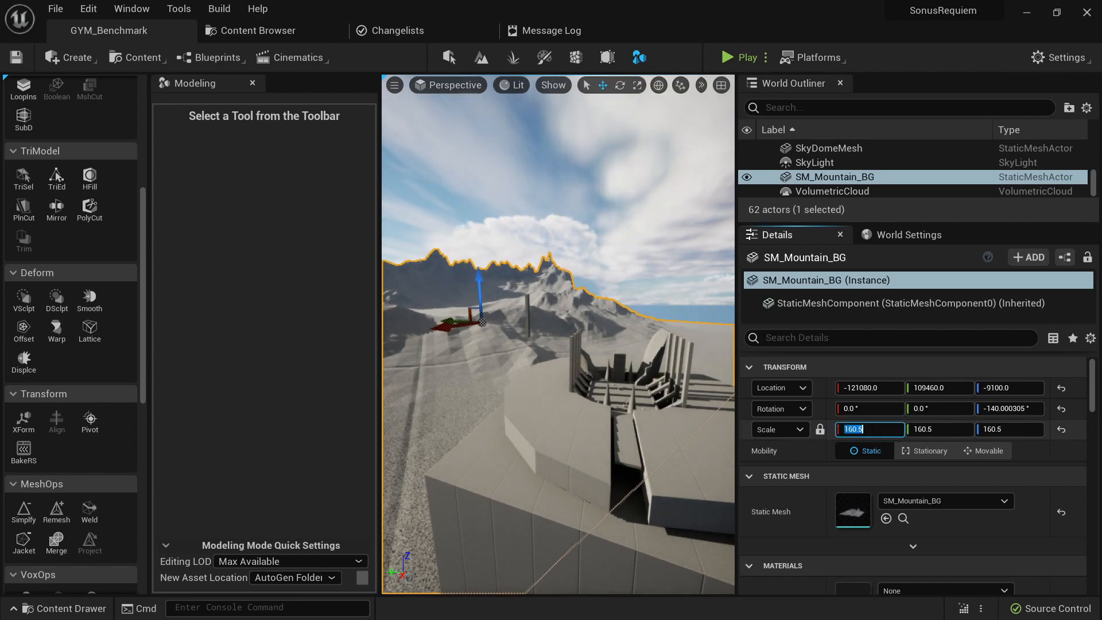
- Scale SM_Mountain_BG uniformly to 250 and lower it to about Z -25620
text(250)
key(Return)
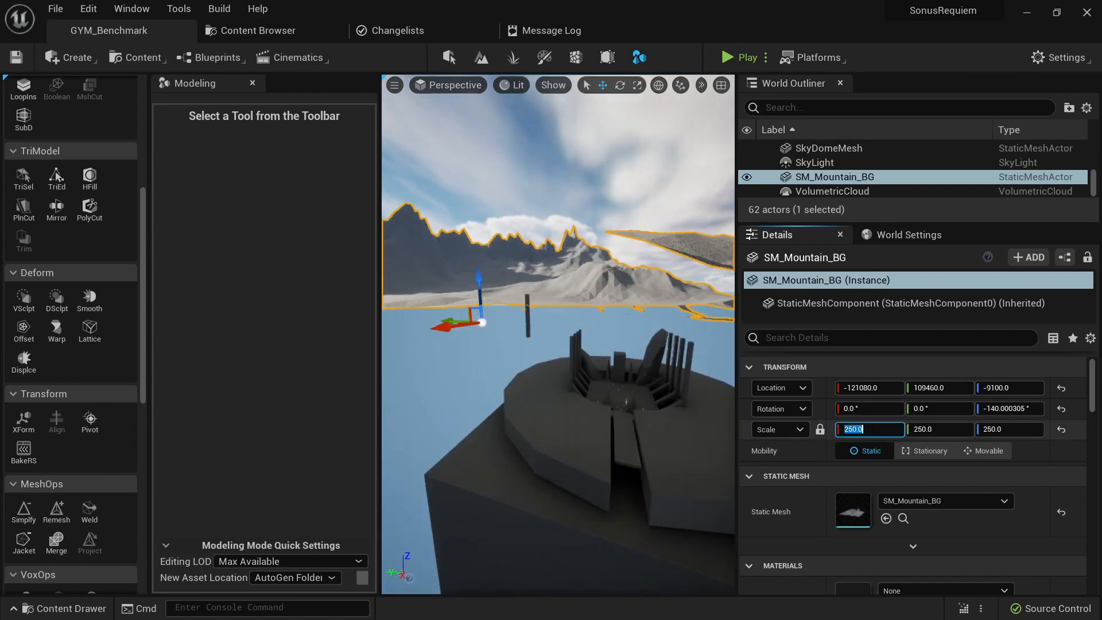
drag(479, 283, 479, 260)
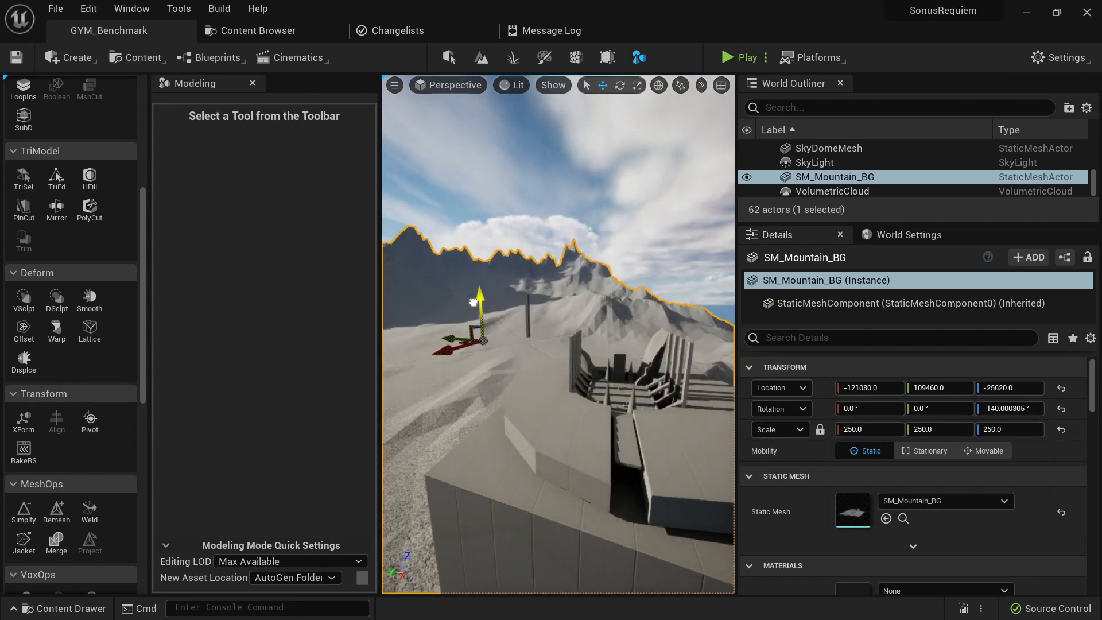
key(Escape)
right_drag(515, 332, 531, 293)
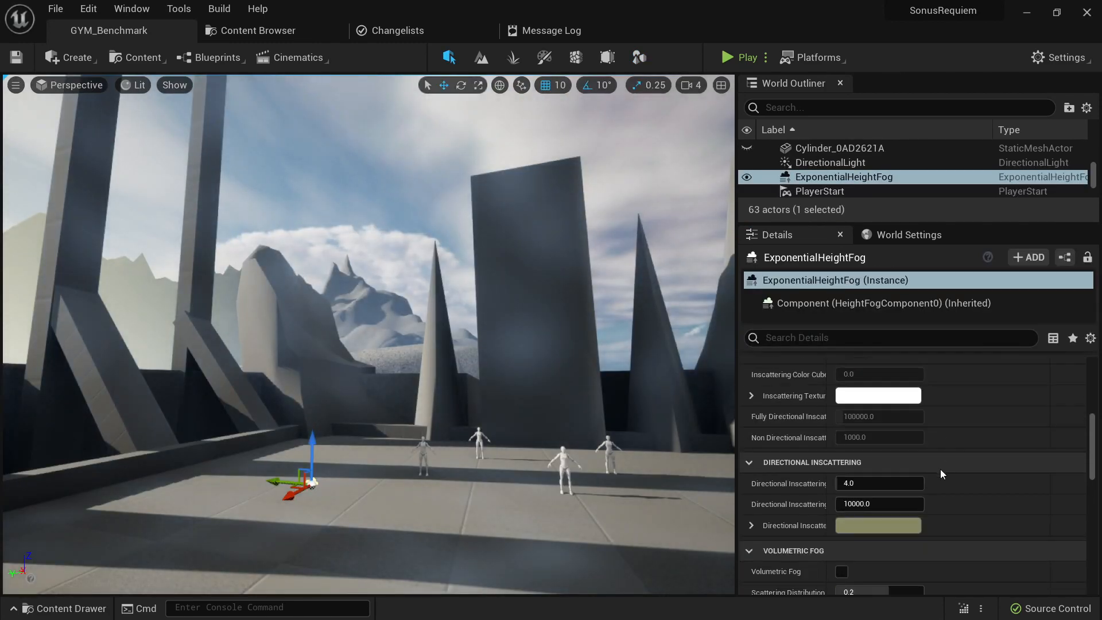
- Set the ExponentialHeightFog's directional inscattering color to black and enable Volumetric Fog
scroll(941, 470, down, 2)
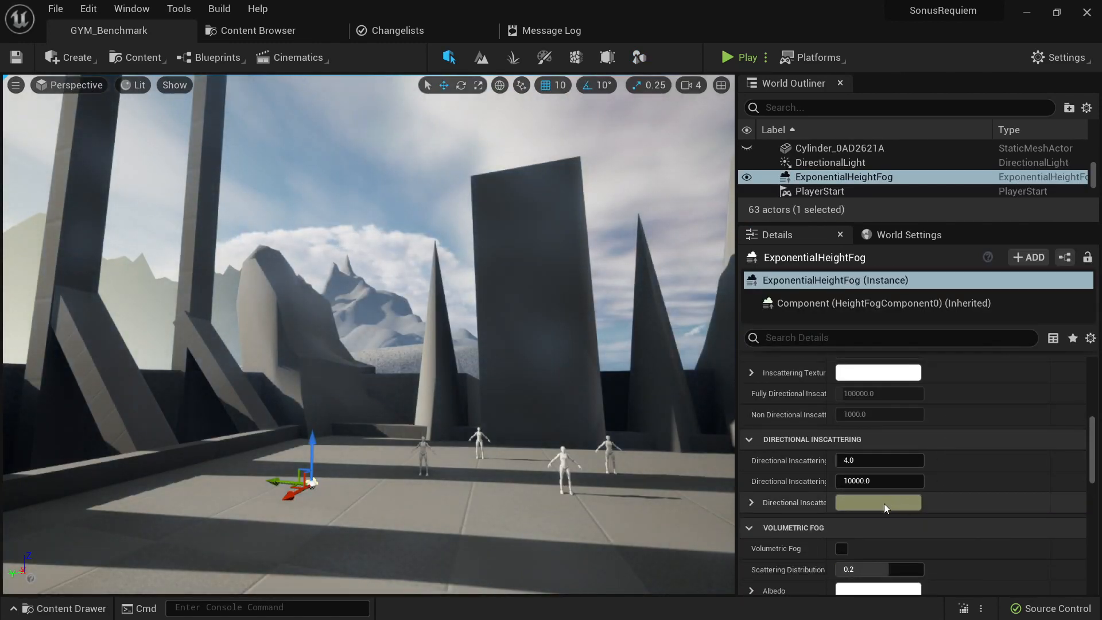
click(907, 503)
drag(760, 439, 785, 519)
click(776, 614)
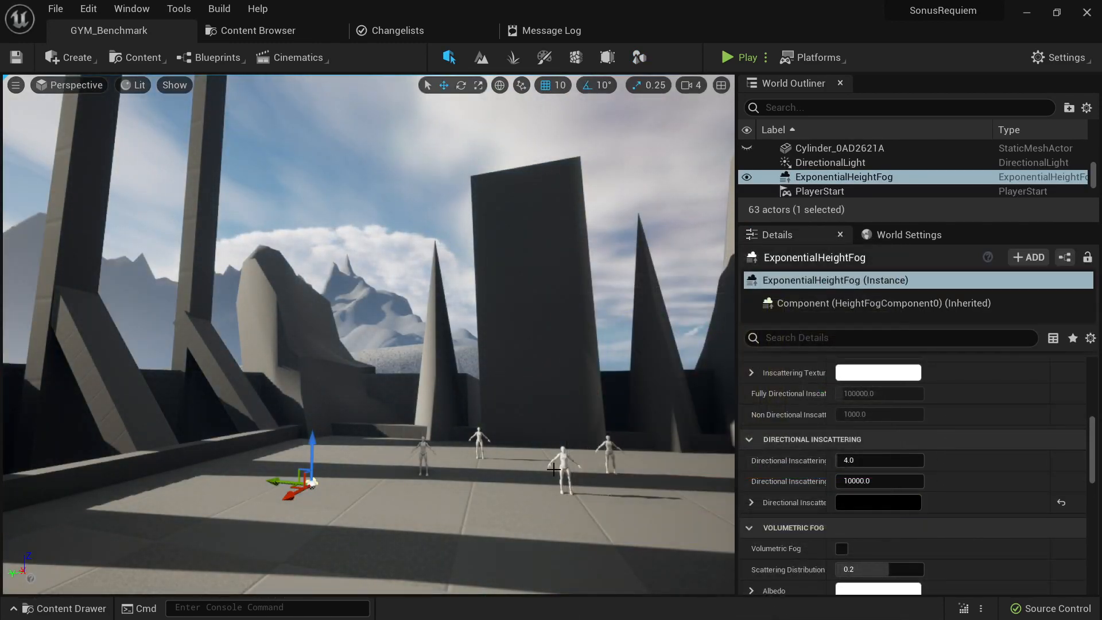
click(842, 549)
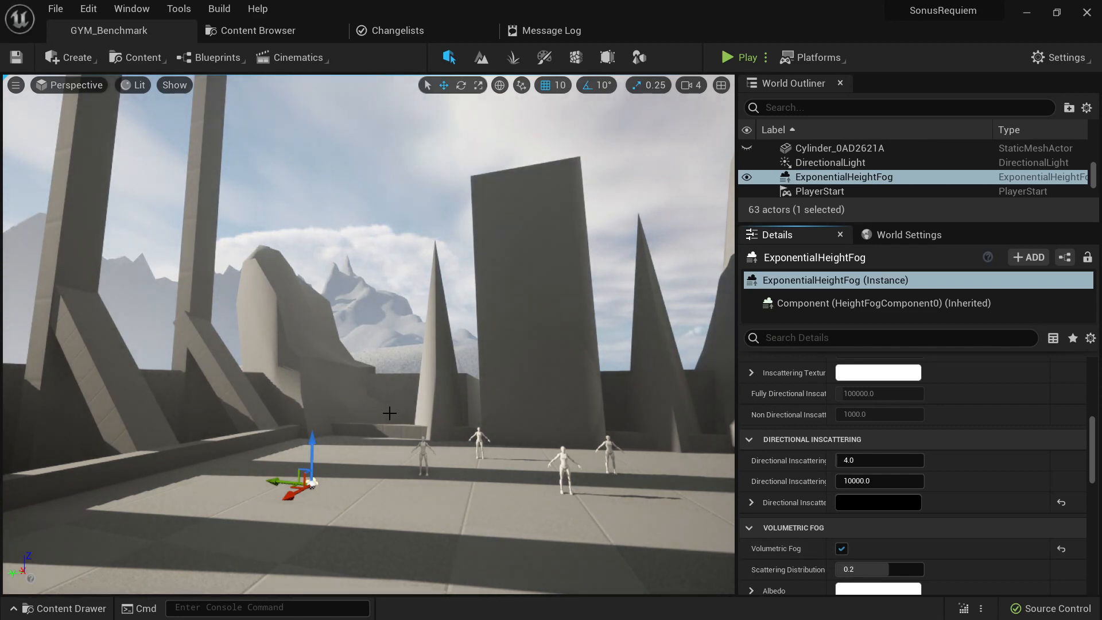
- Rotate the directional light interactively to adjust the sun angle and the shadows across the blockout
right_drag(390, 413, 396, 419)
key(ctrl+l)
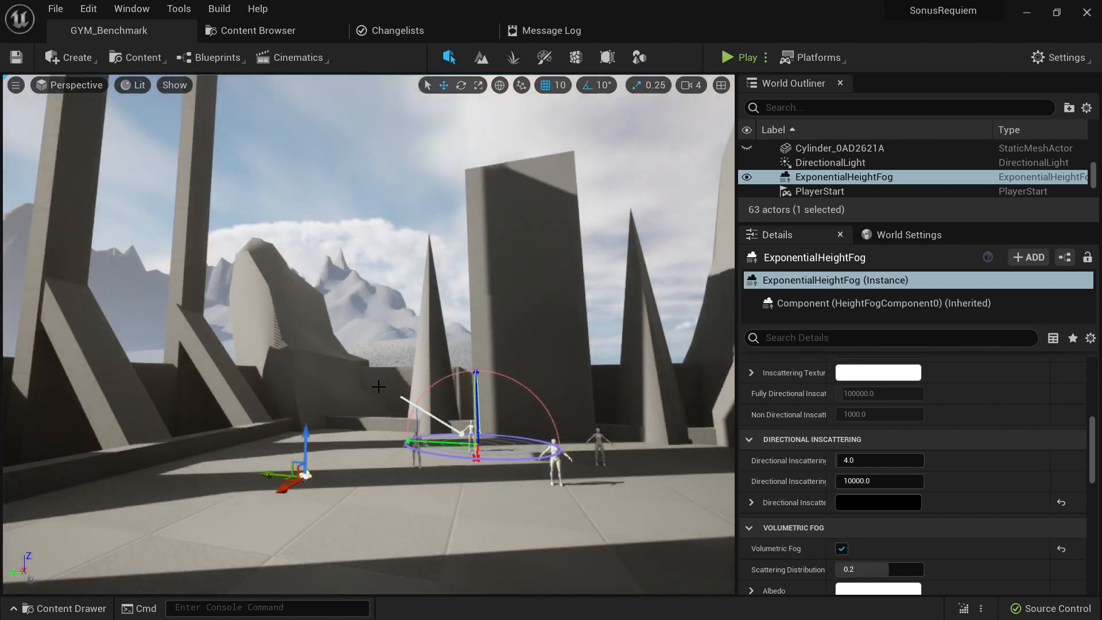
key(ctrl+l)
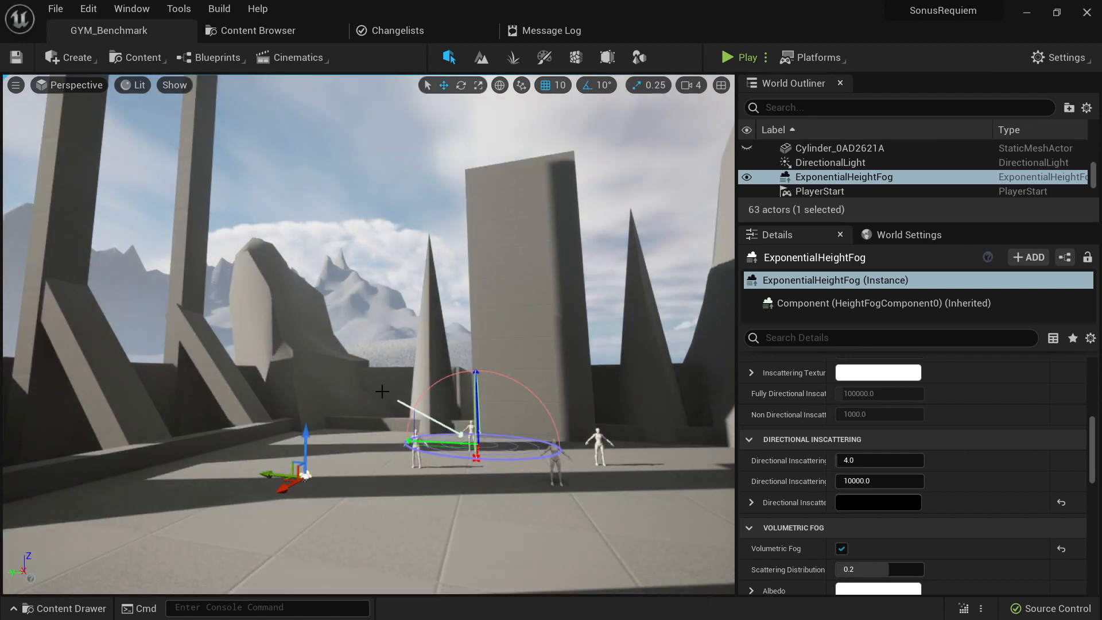
key(ctrl+l)
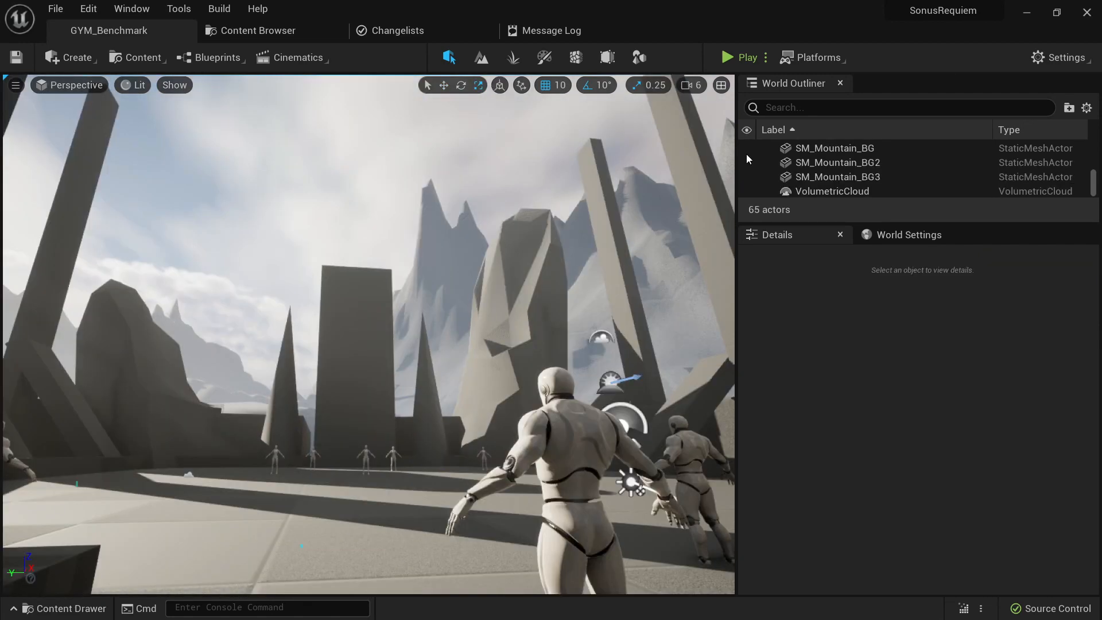
- Open the source control changelists and look through the level actors listed in the default changelist
click(1051, 609)
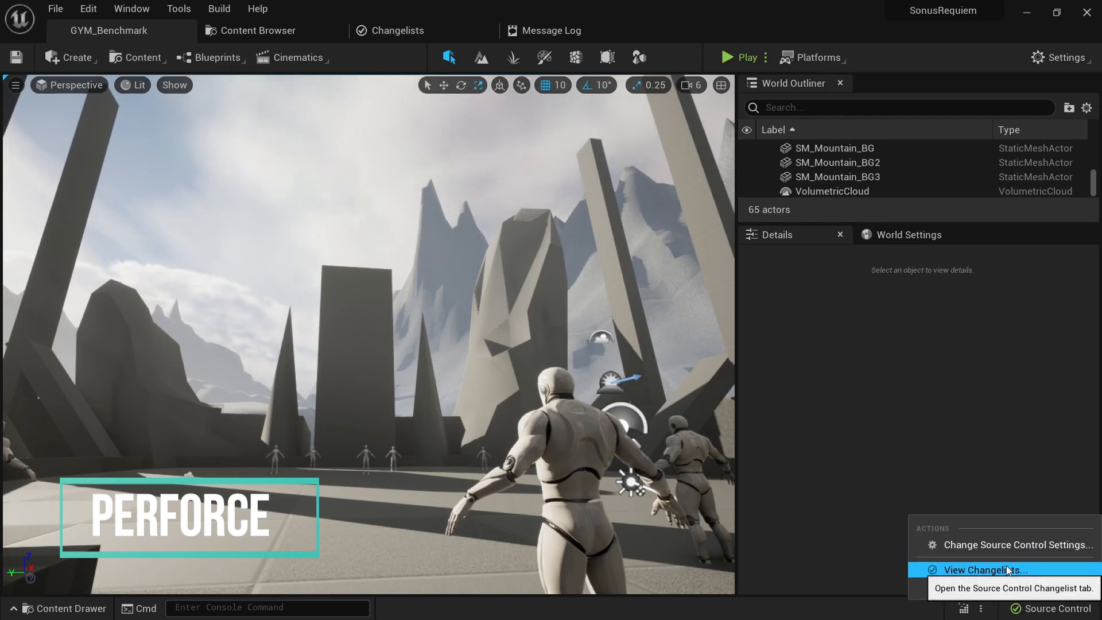
click(406, 30)
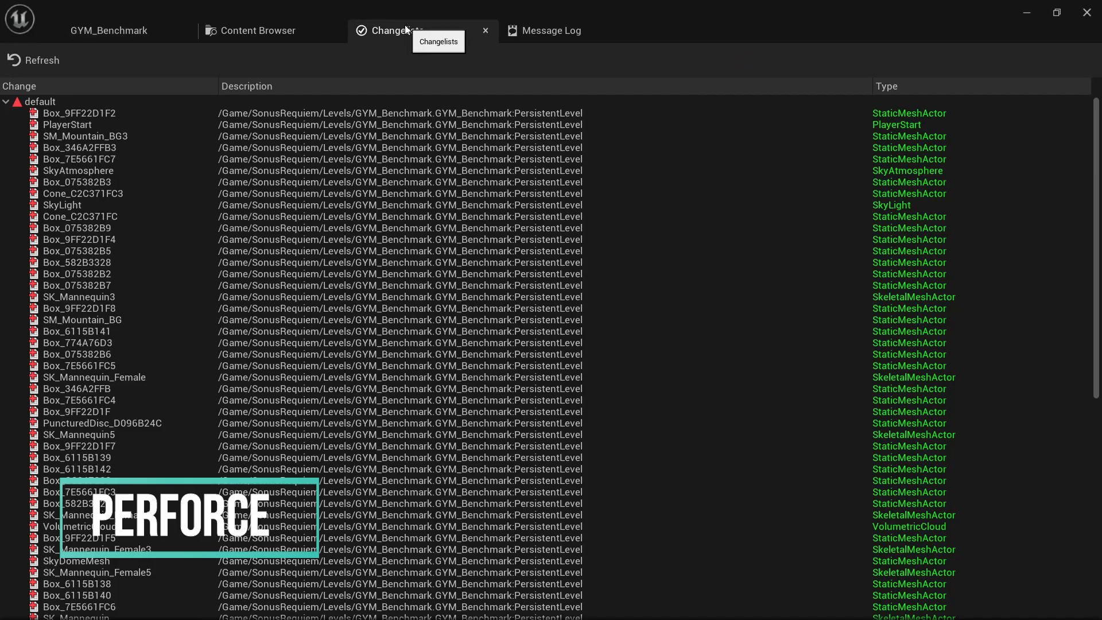
scroll(553, 168, down, 5)
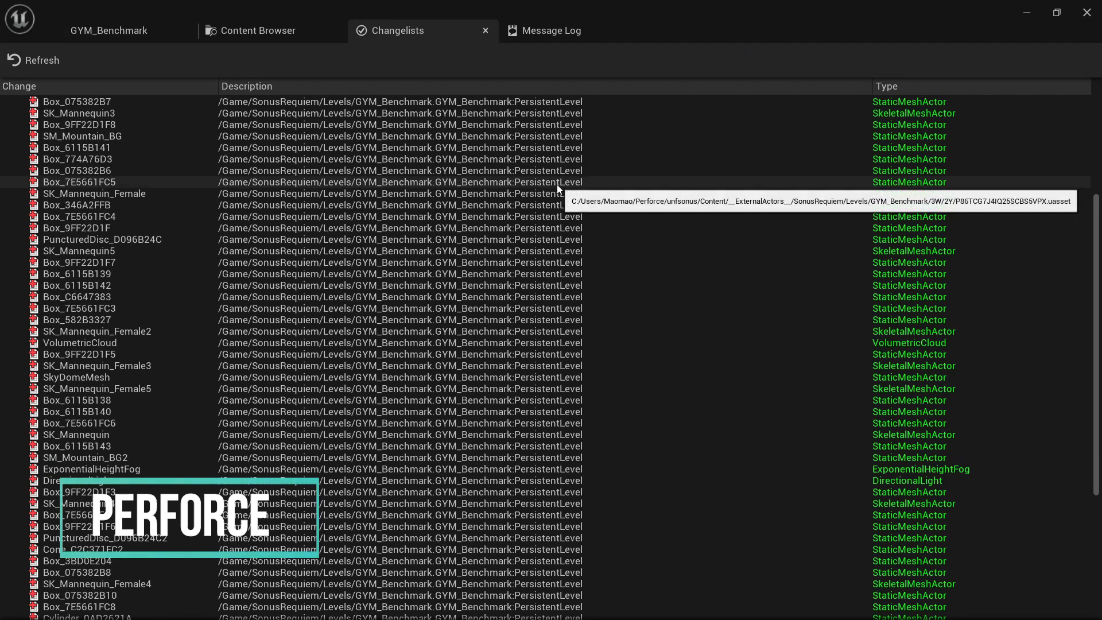
scroll(557, 187, down, 6)
scroll(557, 187, up, 10)
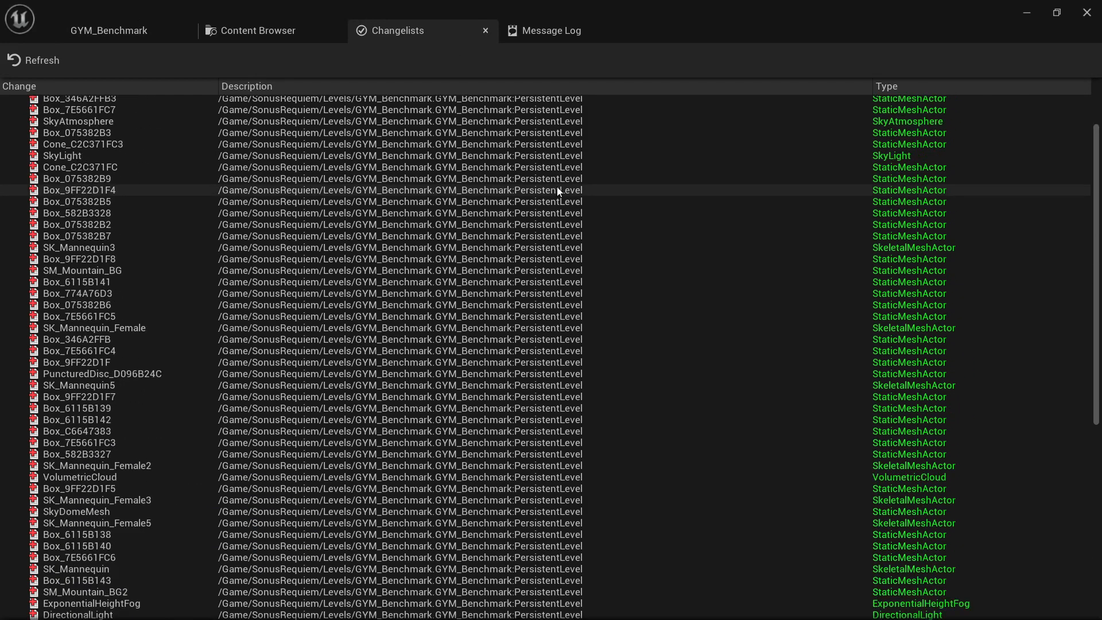
- Search the GYM_Benchmark level's World Settings for "exter" to examine the Use External Actors option
click(123, 30)
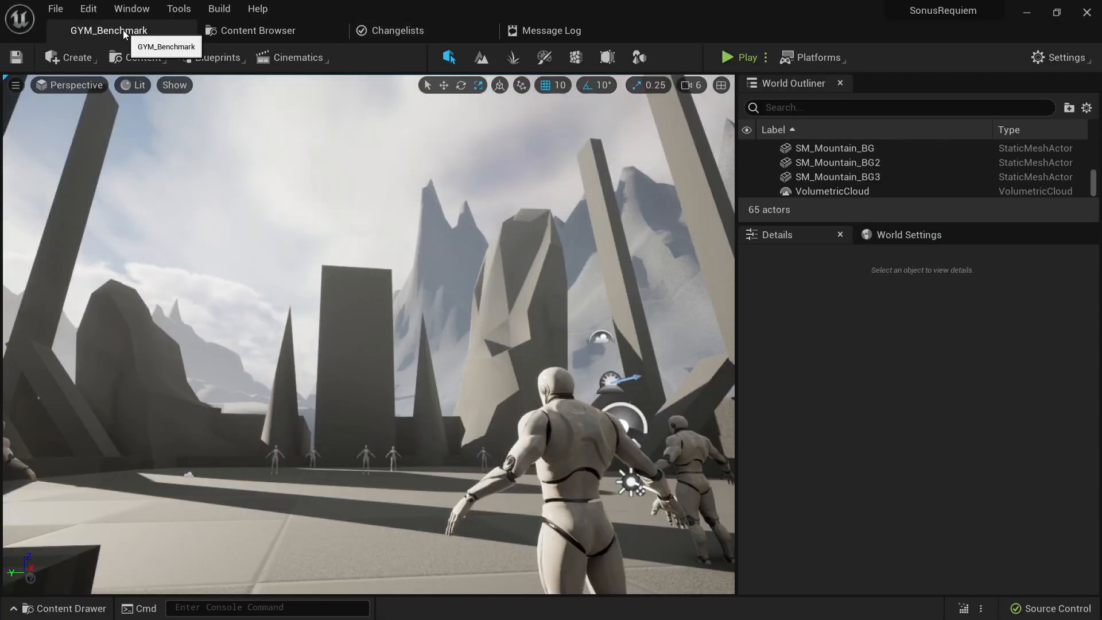
click(900, 232)
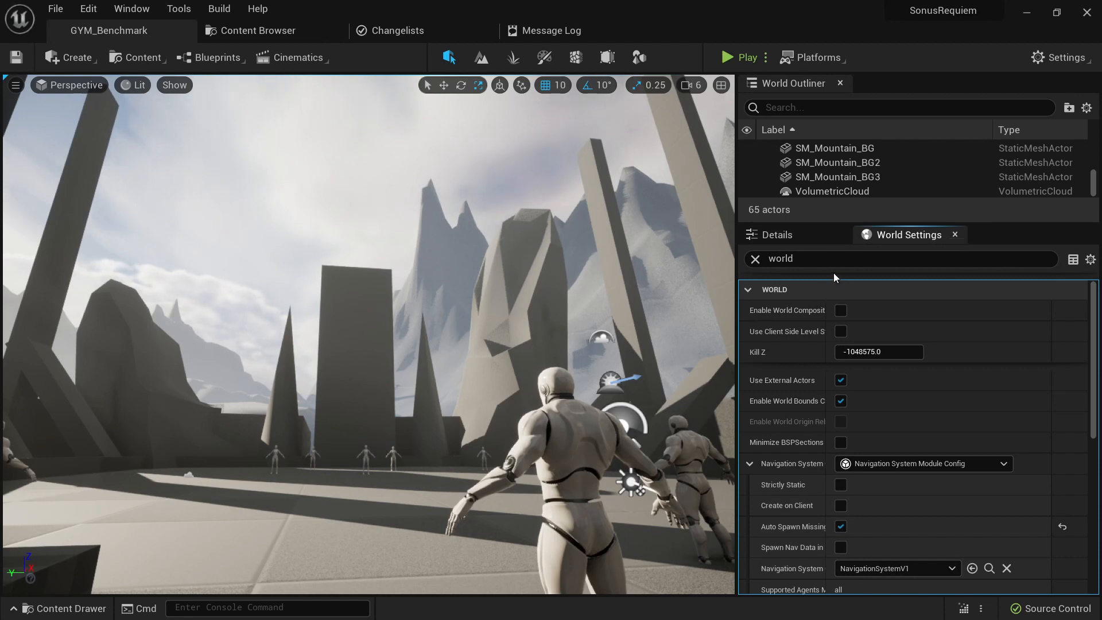
key(ctrl+a)
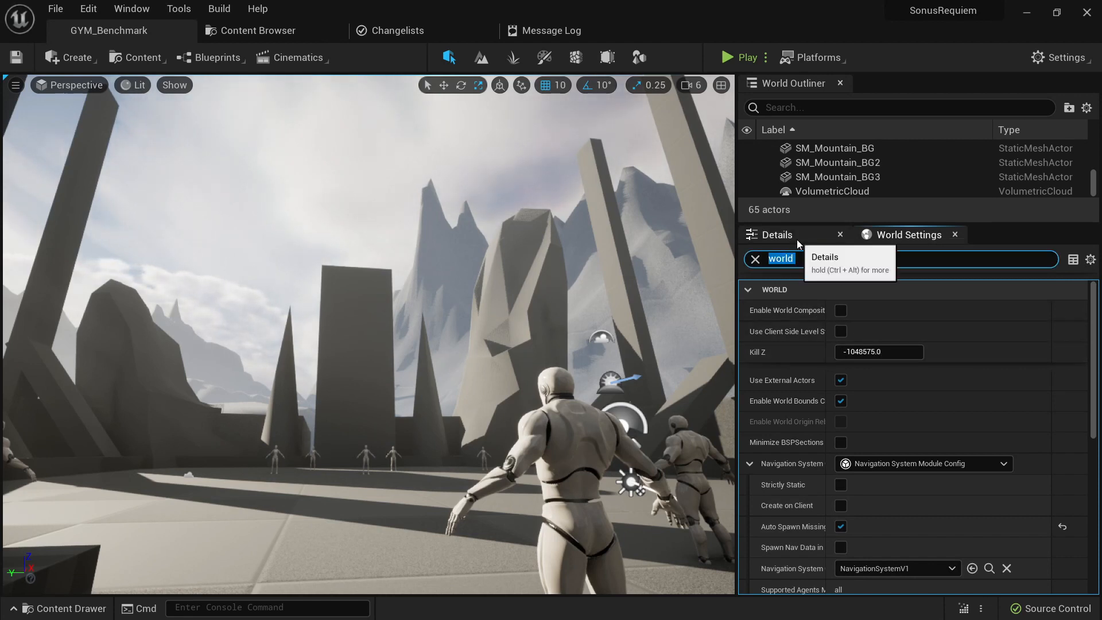
key(BackSpace)
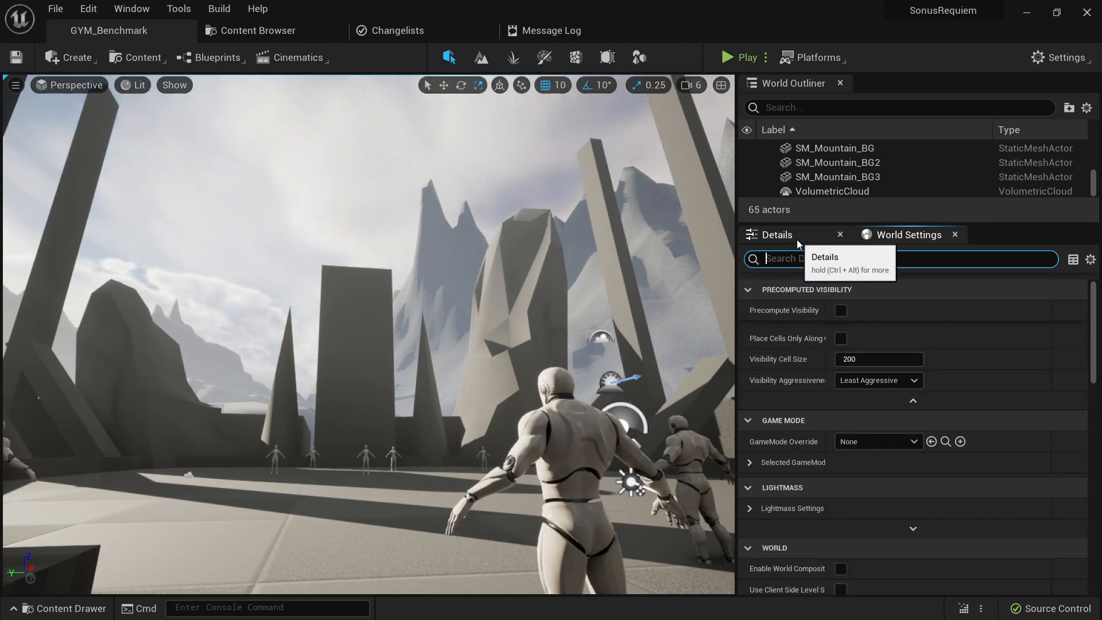
text(exter)
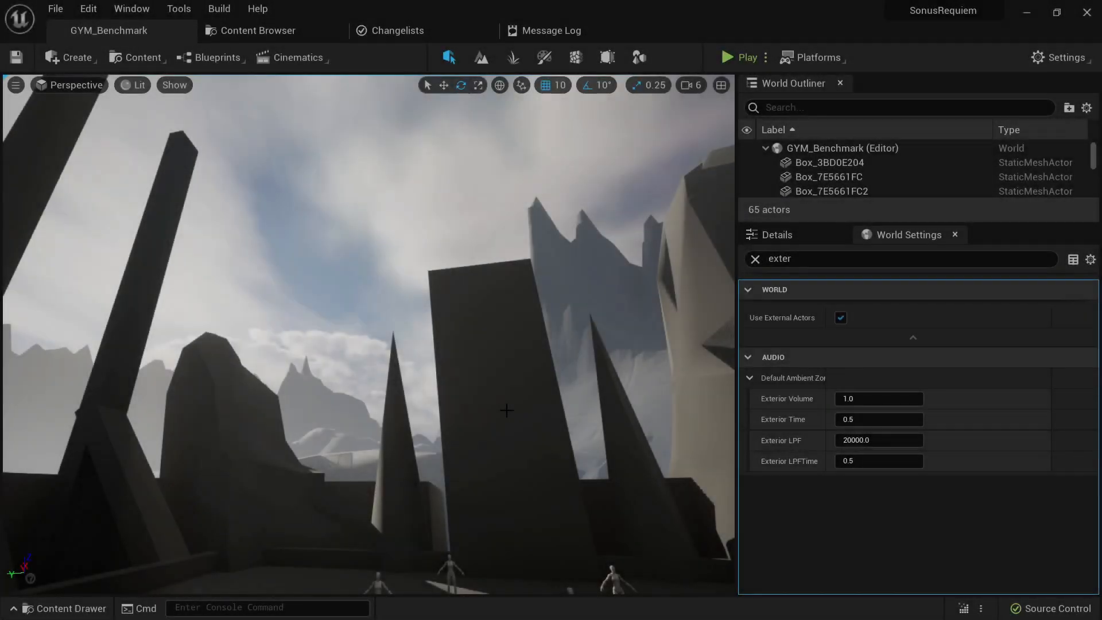
- Add the SM_DragonStatue_04 mesh from the project content to the level and raise it to the top of the cone spire
click(248, 32)
drag(396, 129, 394, 396)
key(w)
mouse_move(394, 396)
right_down()
mouse_move(393, 428)
mouse_move(393, 386)
right_up()
key(w)
drag(334, 359, 334, 303)
key(e)
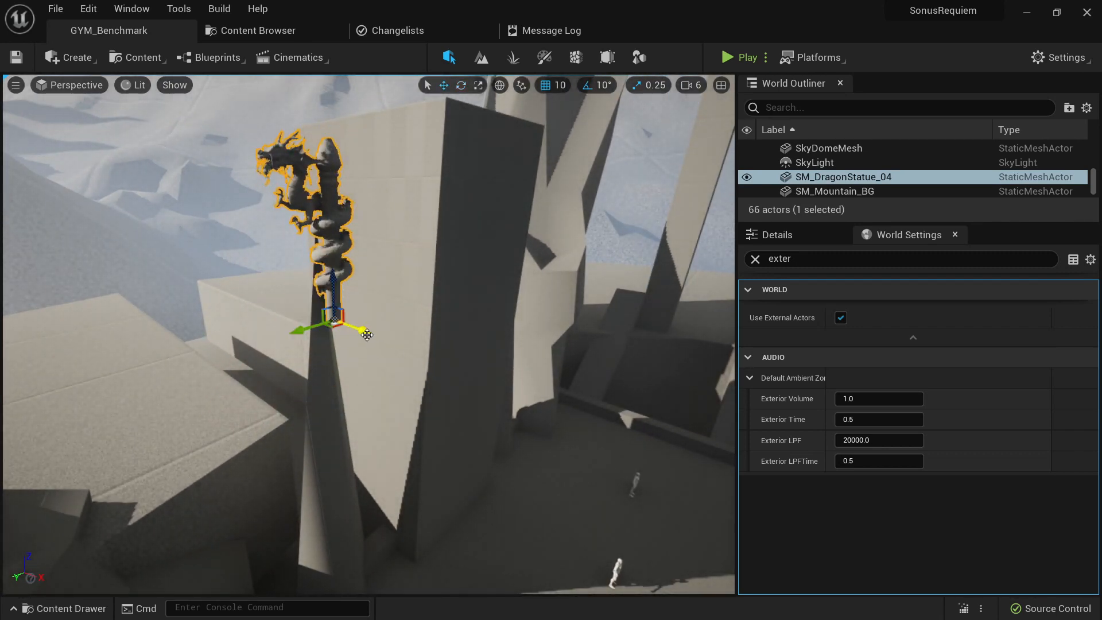
- Align SM_DragonStatue_04 with the spire's tip and place a copy of it on the matching second spire
drag(367, 334, 341, 323)
right_drag(341, 323, 310, 323)
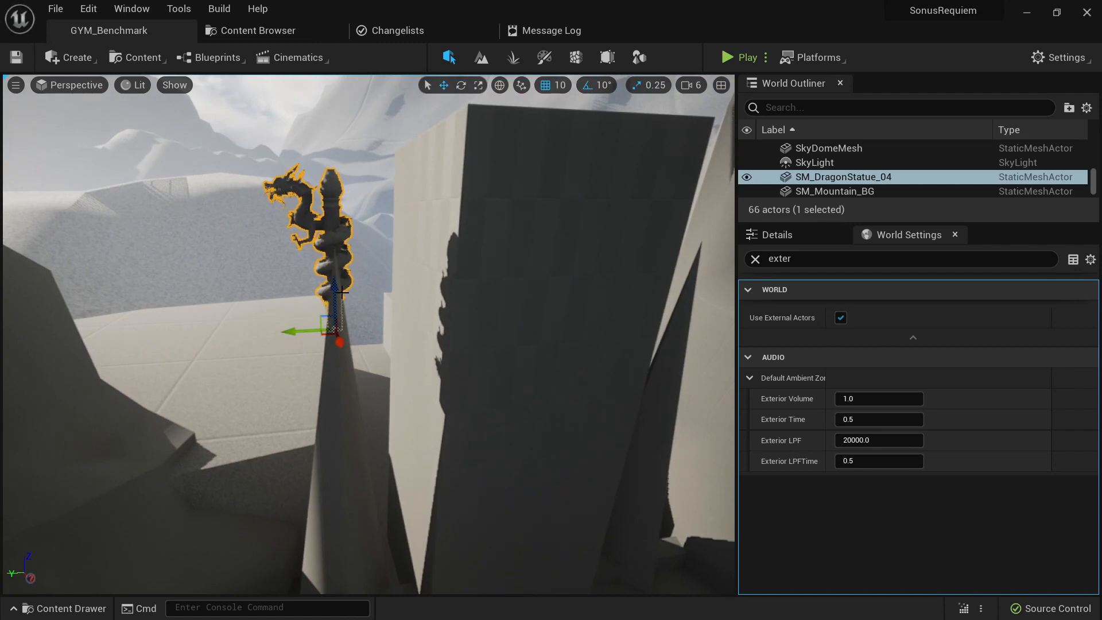
drag(336, 292, 335, 253)
right_drag(334, 253, 376, 281)
drag(355, 286, 383, 297)
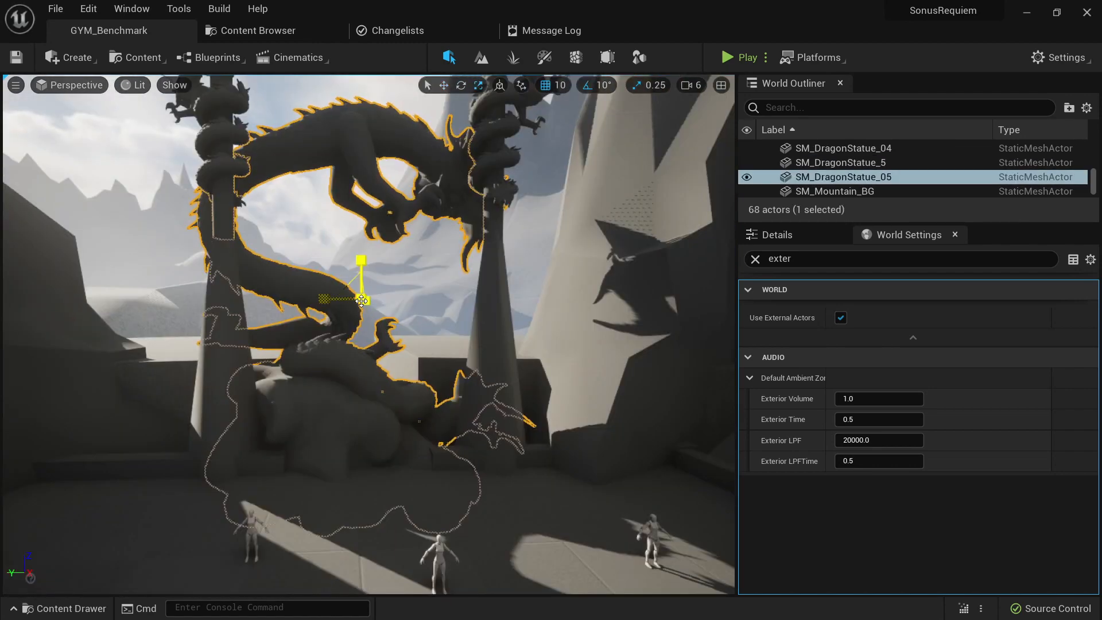
- Shrink SM_DragonStatue_05 to fit between the two spires and rotate it 150° around its vertical axis
drag(361, 301, 352, 317)
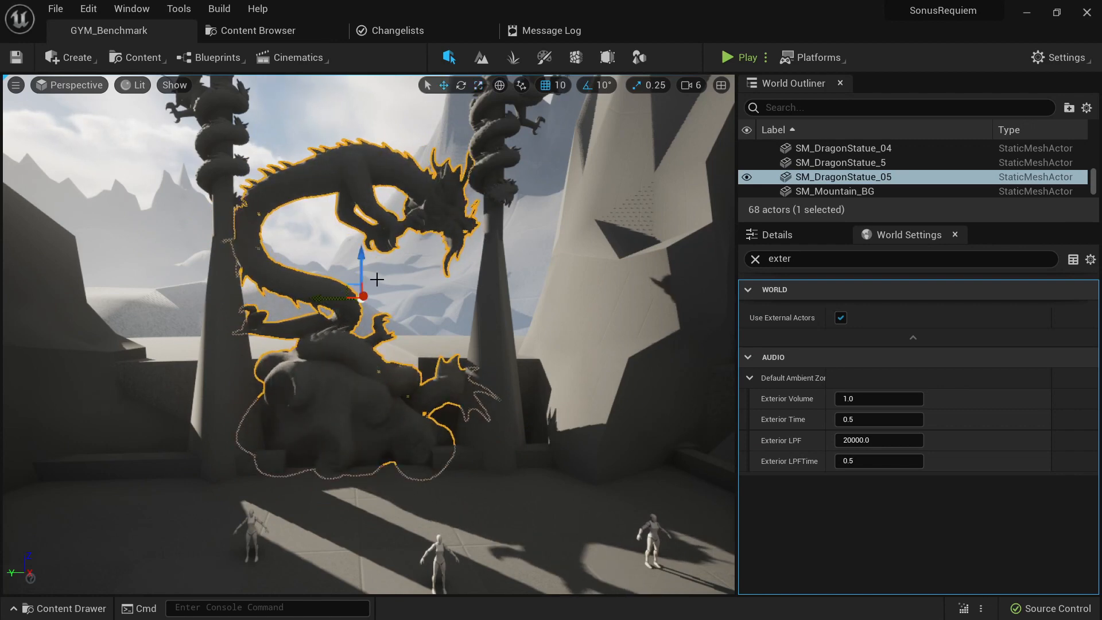
drag(362, 269, 342, 321)
key(Escape)
key(s)
right_drag(341, 322, 336, 300)
click(449, 339)
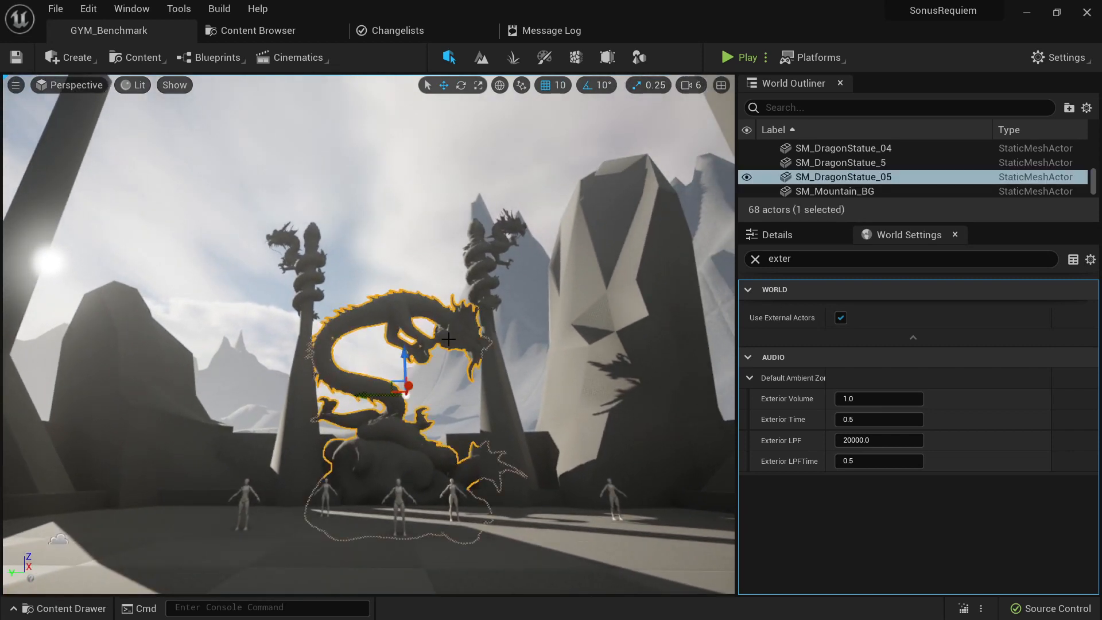
drag(410, 379, 345, 411)
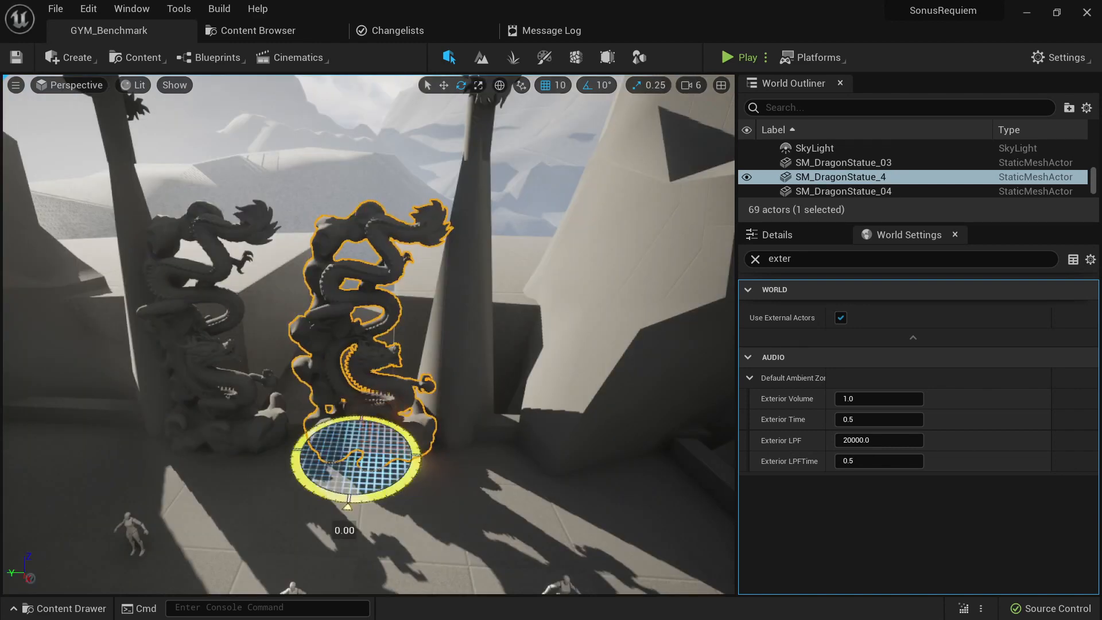
- Rotate SM_DragonStatue_4 by -180° and shift it sideways so the two coiled dragons face each other between the spires
drag(344, 411, 364, 411)
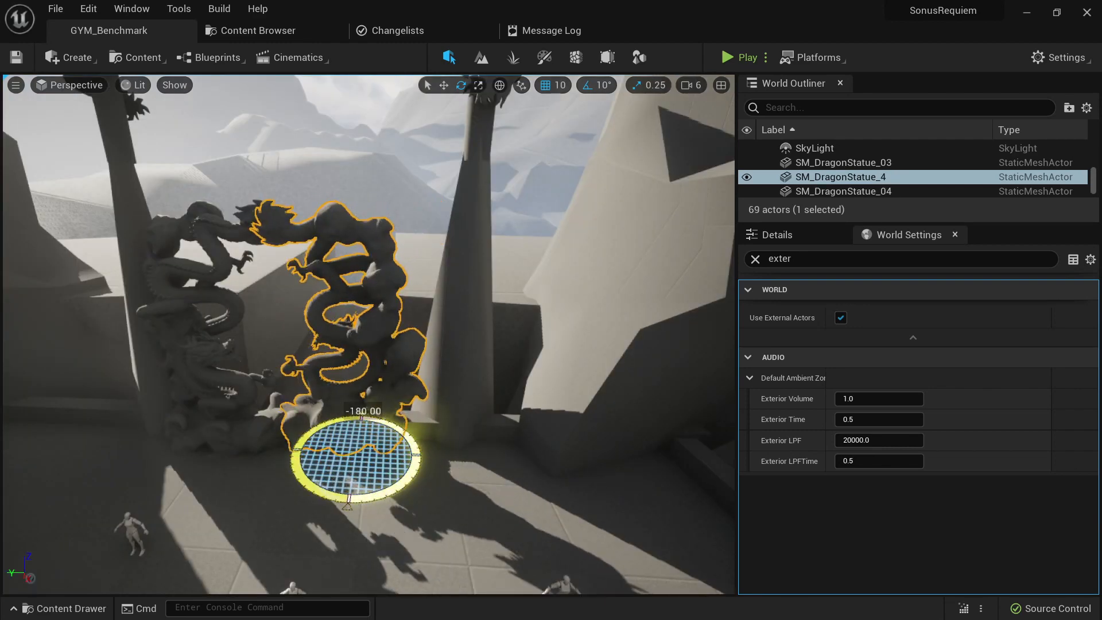
drag(324, 457, 333, 454)
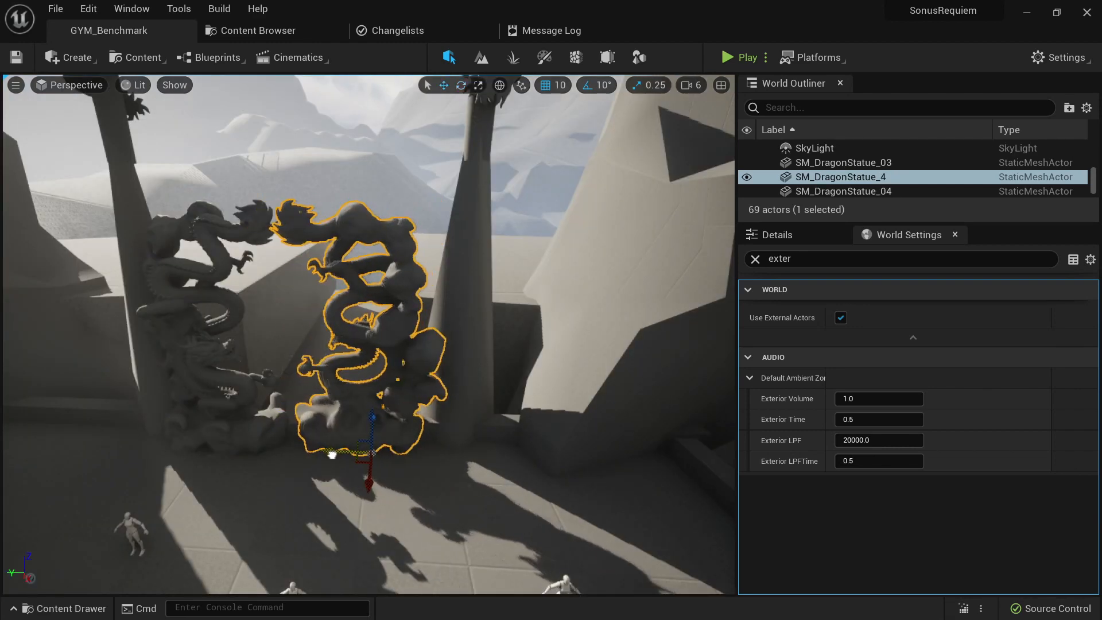
- Move SM_DragonStatue_03 and SM_DragonStatue_4 apart so each stands in front of its own spire
key(Escape)
right_drag(332, 455, 332, 383)
key(s)
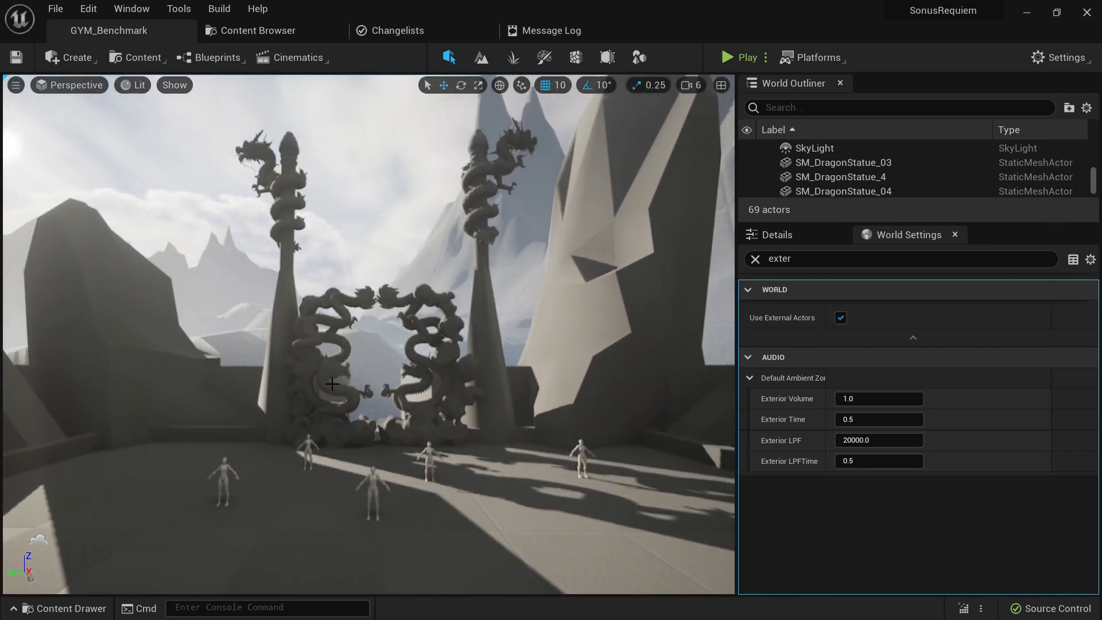
click(332, 383)
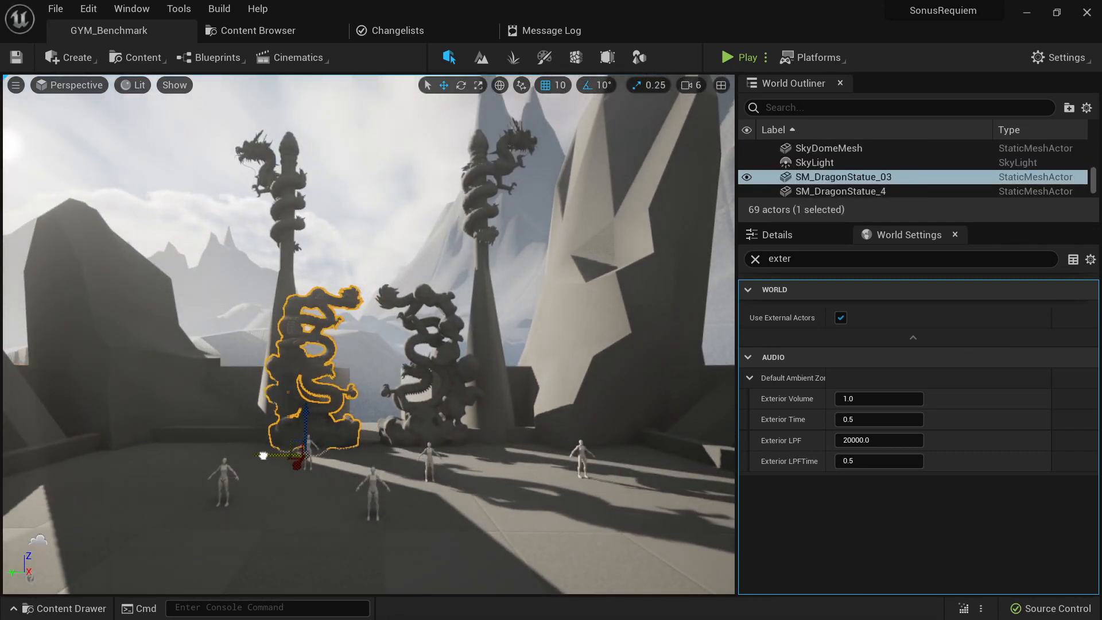
key(Escape)
click(411, 395)
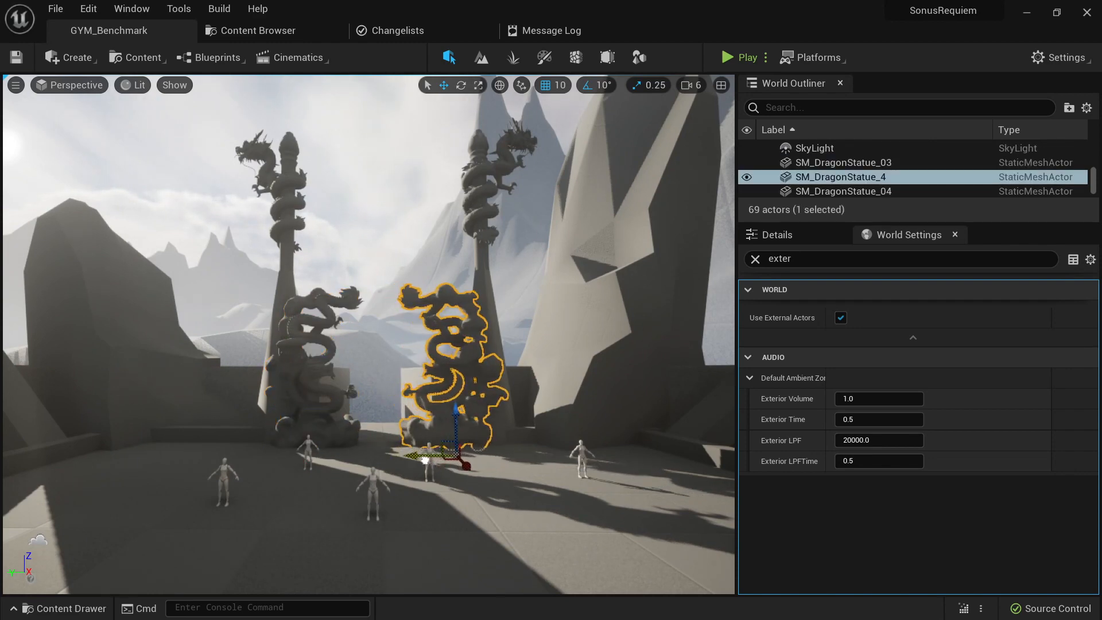
key(Escape)
- Shift the four selected dragon statues sideways to line up with the row of tall pillars
key(s)
right_drag(424, 460, 410, 439)
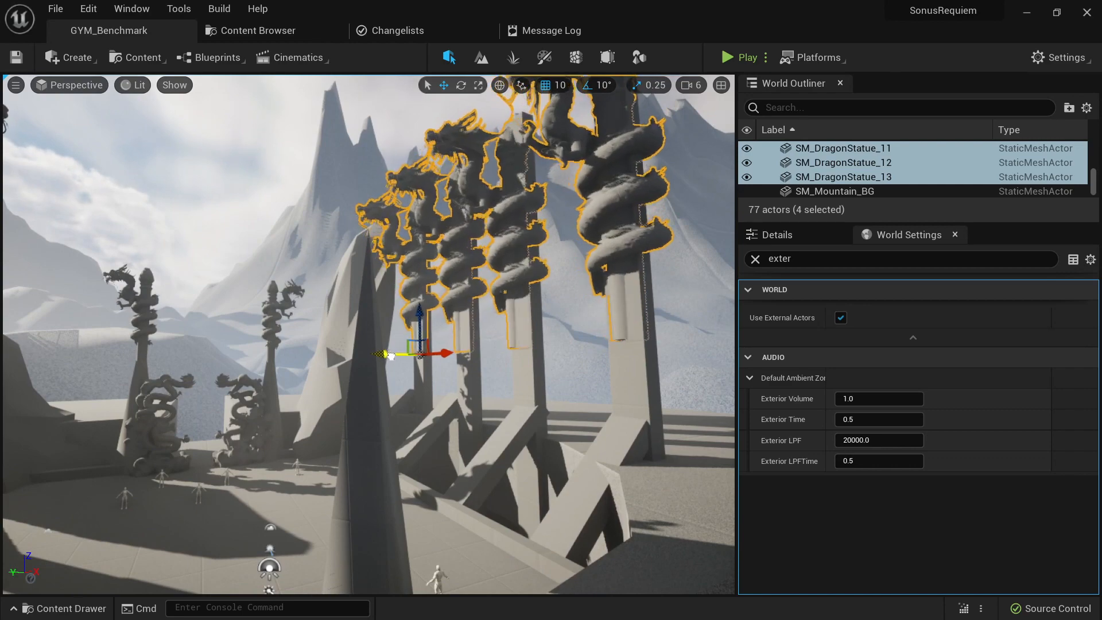
drag(391, 356, 385, 354)
key(Escape)
- Examine the dragon pillars, spires and gateway statues against the mountains from ground level in full screen
right_drag(385, 355, 351, 287)
key(s)
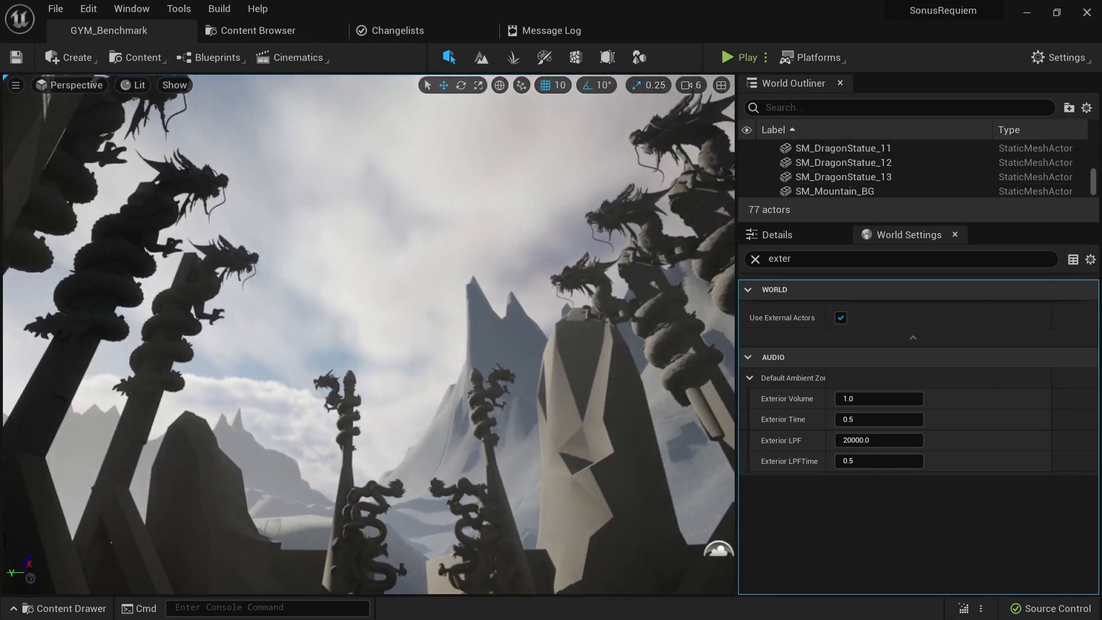
mouse_move(370, 364)
right_down()
mouse_move(370, 396)
mouse_move(371, 365)
right_up()
key(d)
key(a)
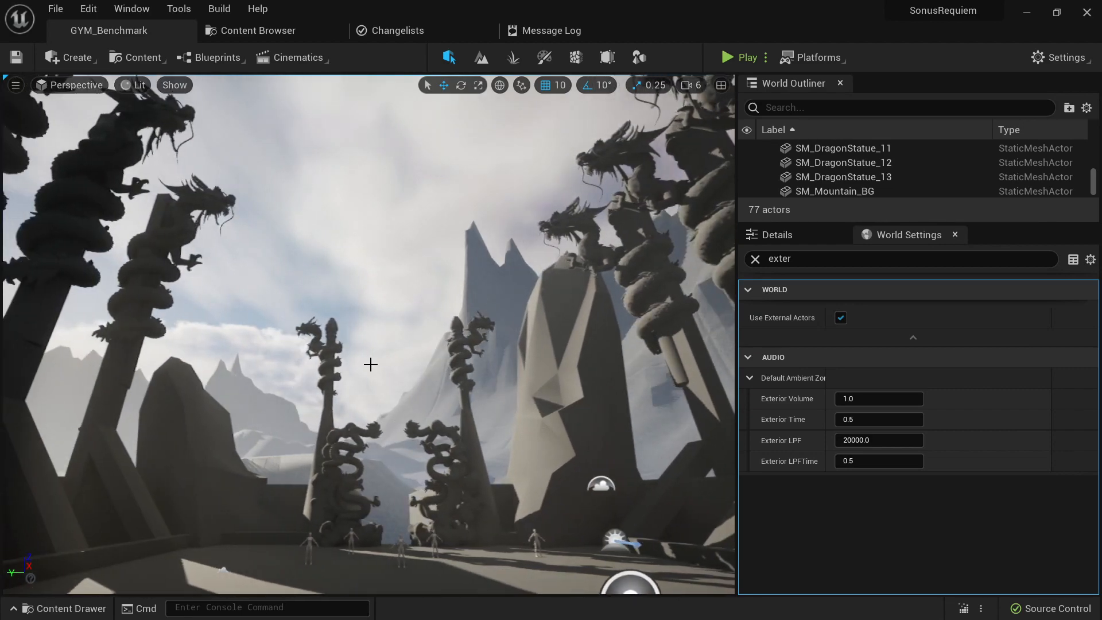
key(F11)
key(s)
right_drag(470, 438, 506, 439)
key(w)
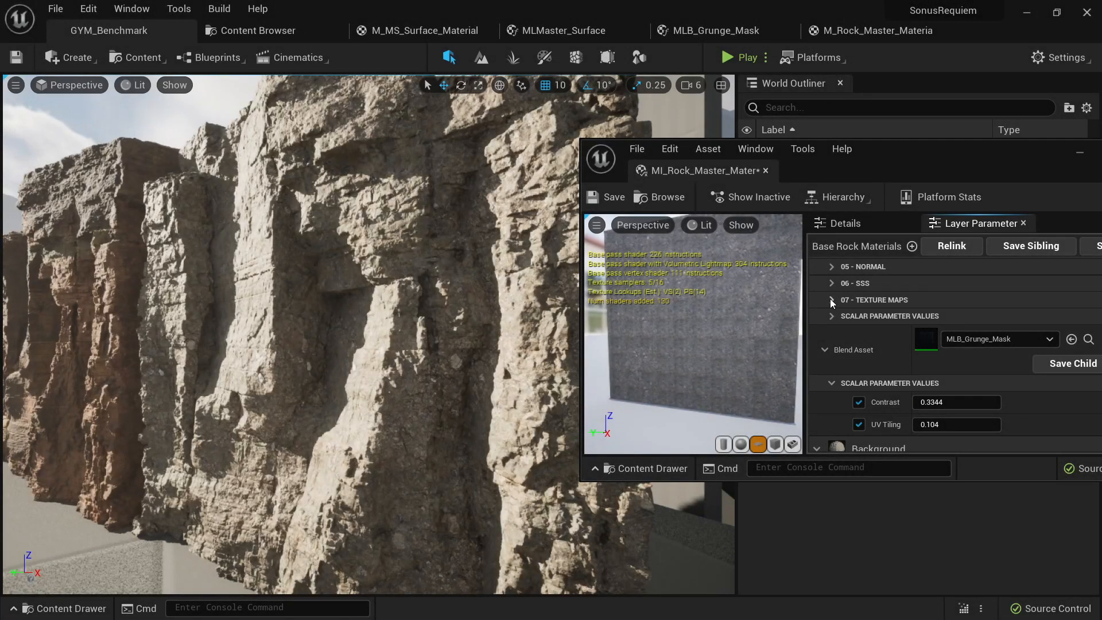
- Enable the Use Adjusted and AO Strength overrides in the Background layer's global parameters of the rock material instance
click(831, 300)
click(831, 300)
scroll(849, 342, down, 5)
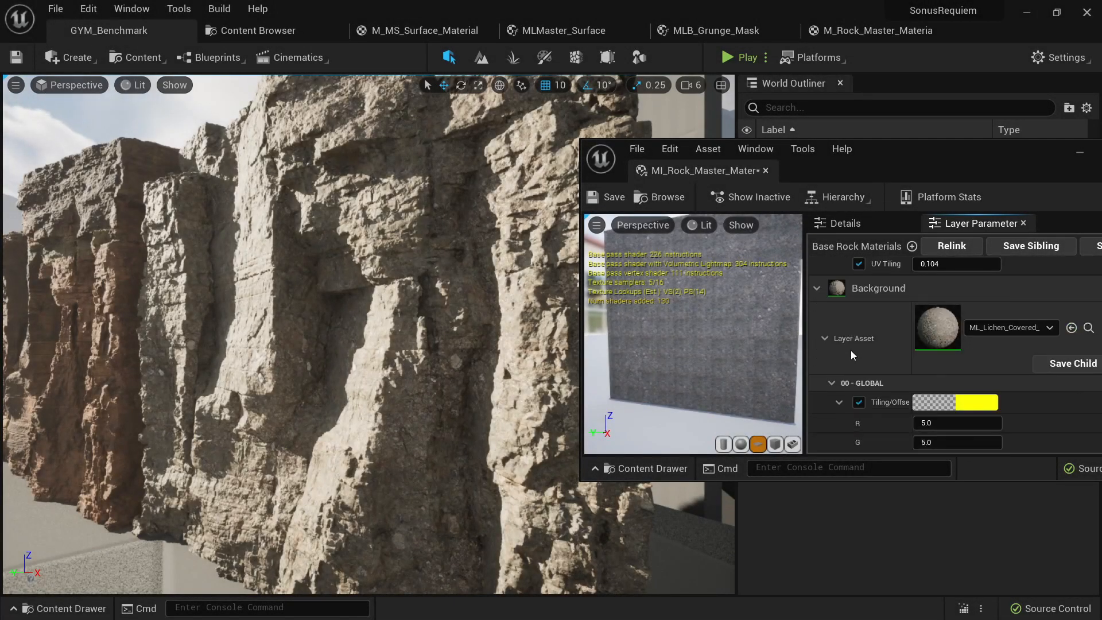
scroll(851, 352, down, 6)
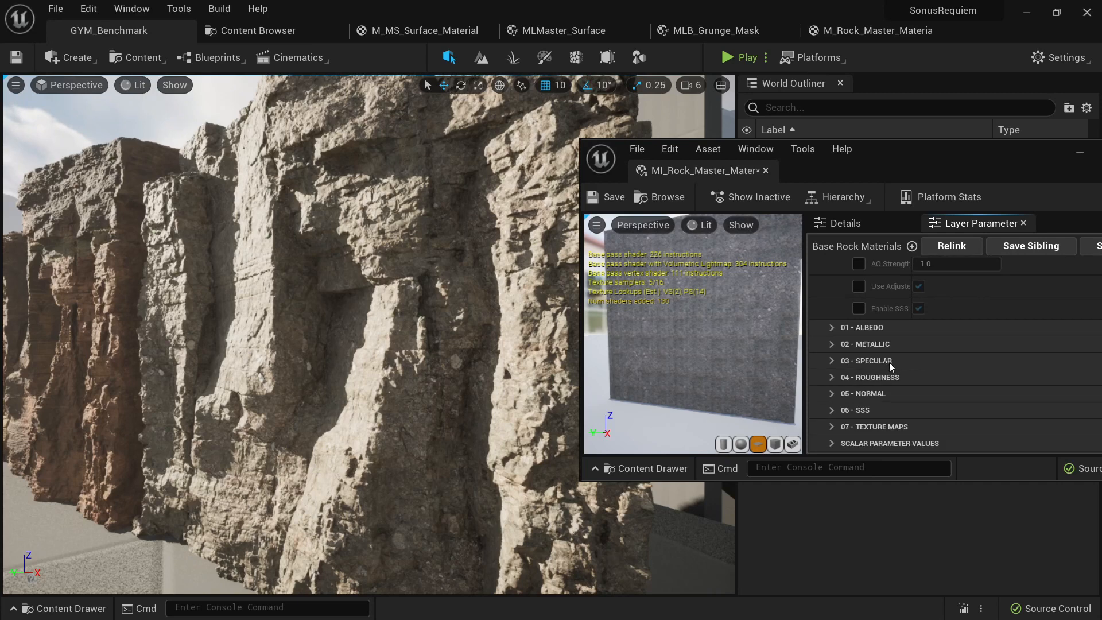
scroll(890, 363, up, 2)
click(858, 333)
scroll(866, 336, up, 1)
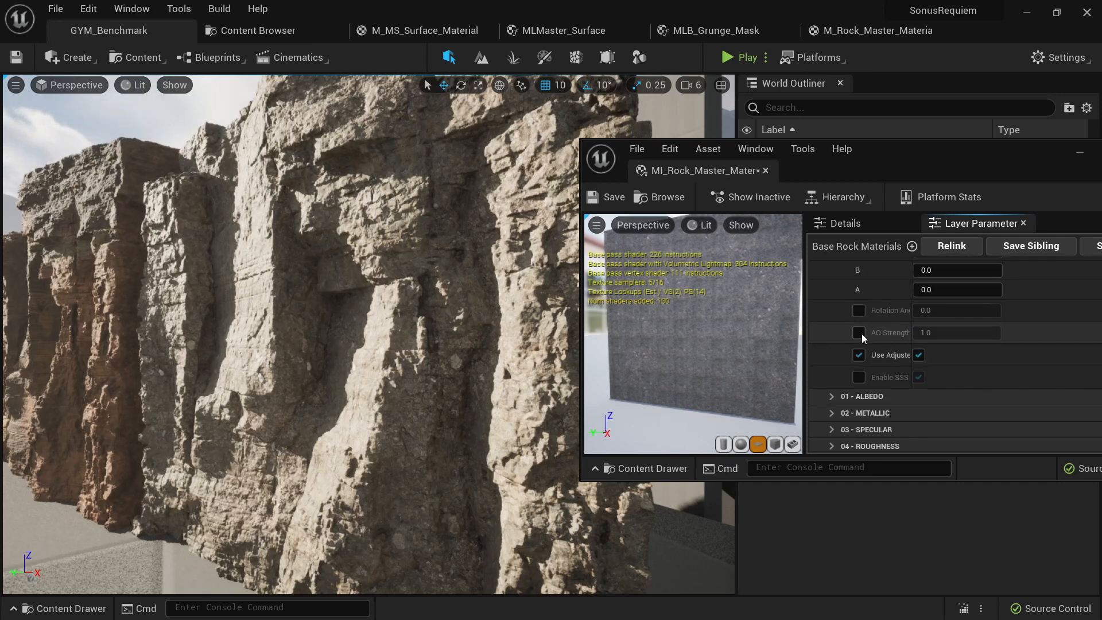
click(859, 333)
scroll(862, 333, up, 2)
- Review the Background layer's texture maps and its metallic parameter group
scroll(863, 333, down, 5)
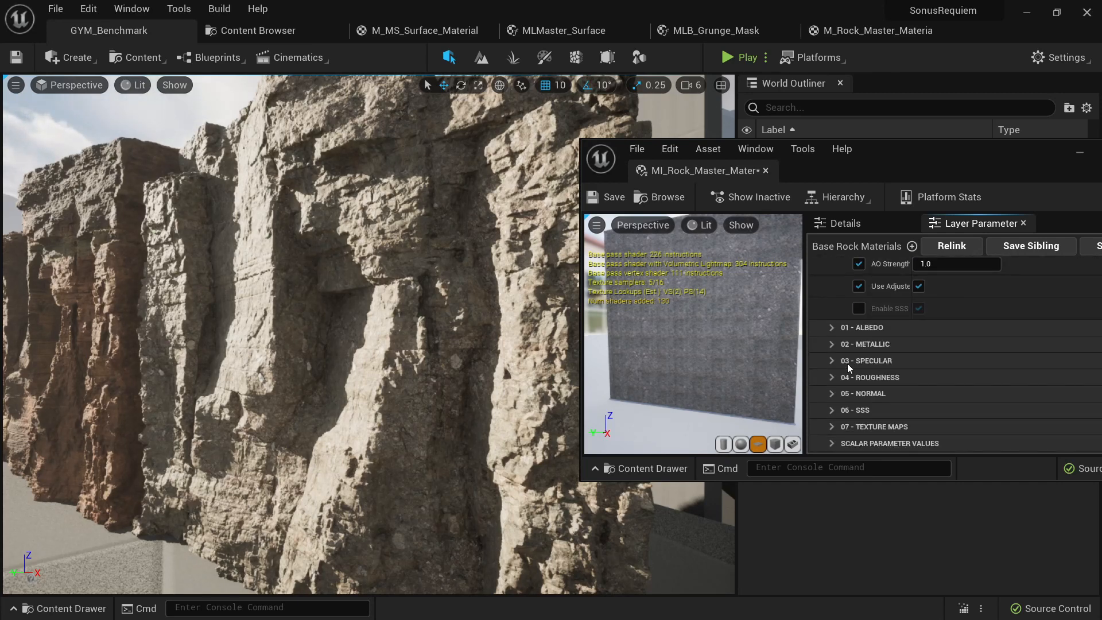
click(832, 427)
scroll(847, 419, down, 3)
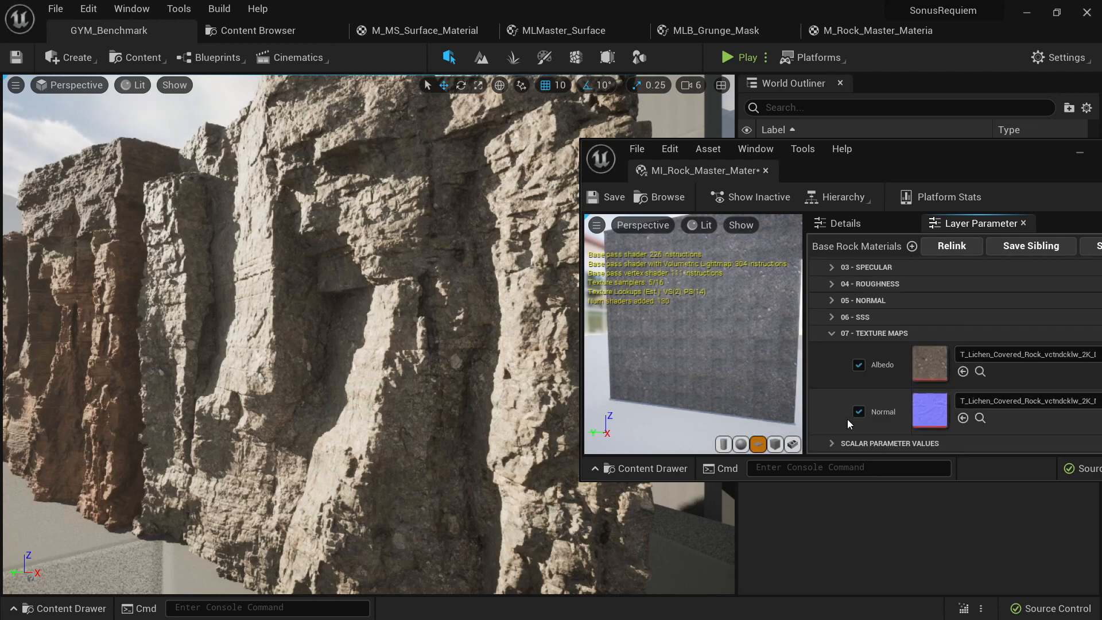
click(833, 334)
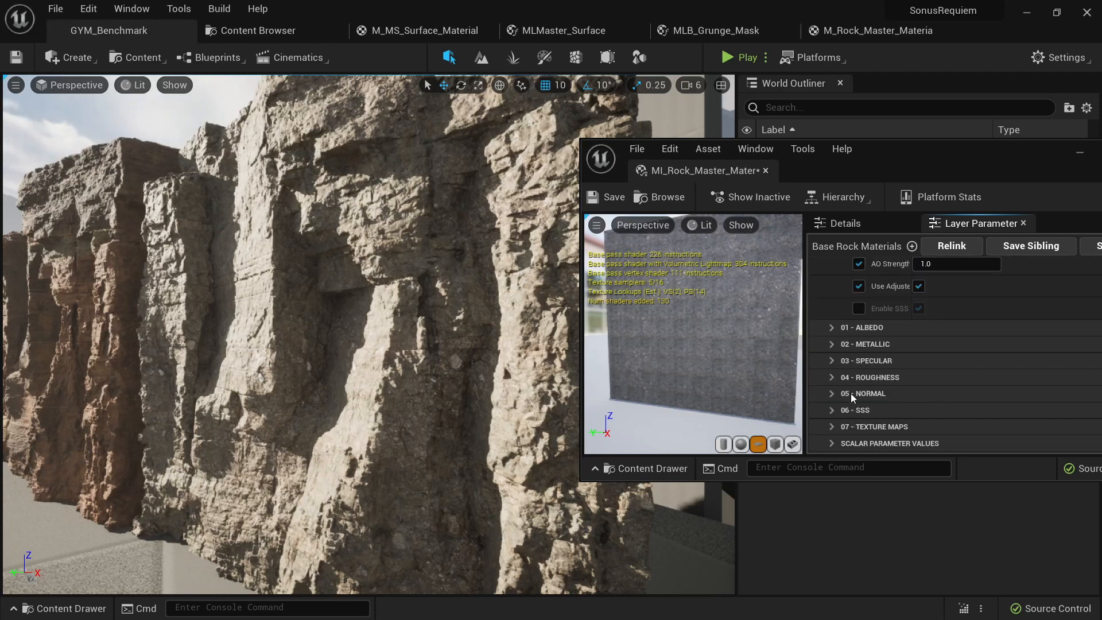
click(832, 345)
click(830, 345)
- Enable the rotation angle override in the Background layer's global parameters and increase its value
scroll(832, 363, up, 4)
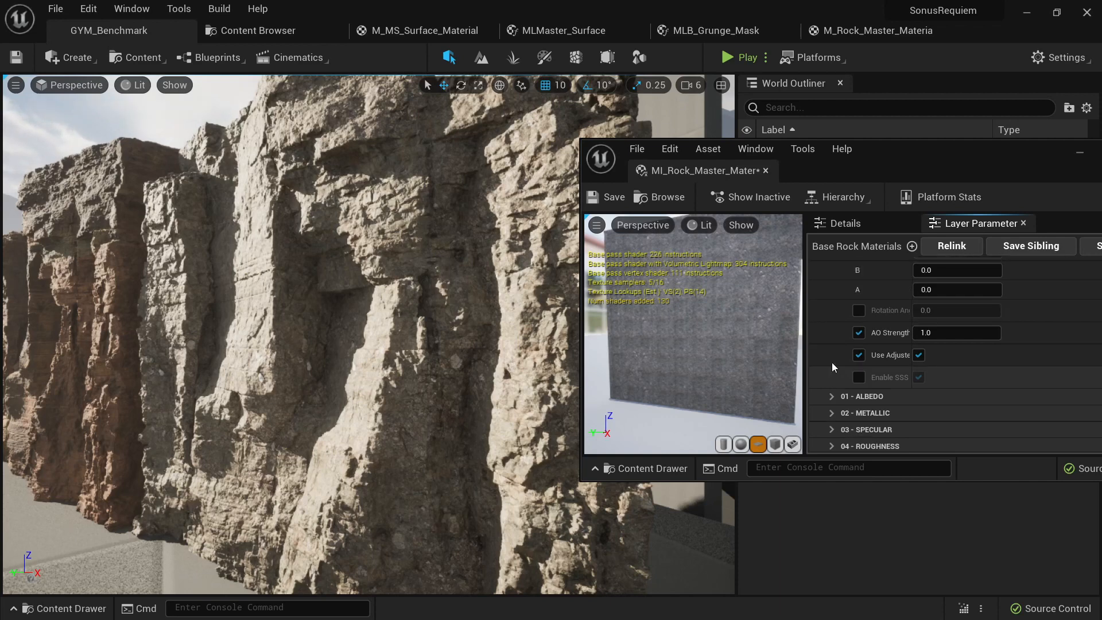
click(858, 379)
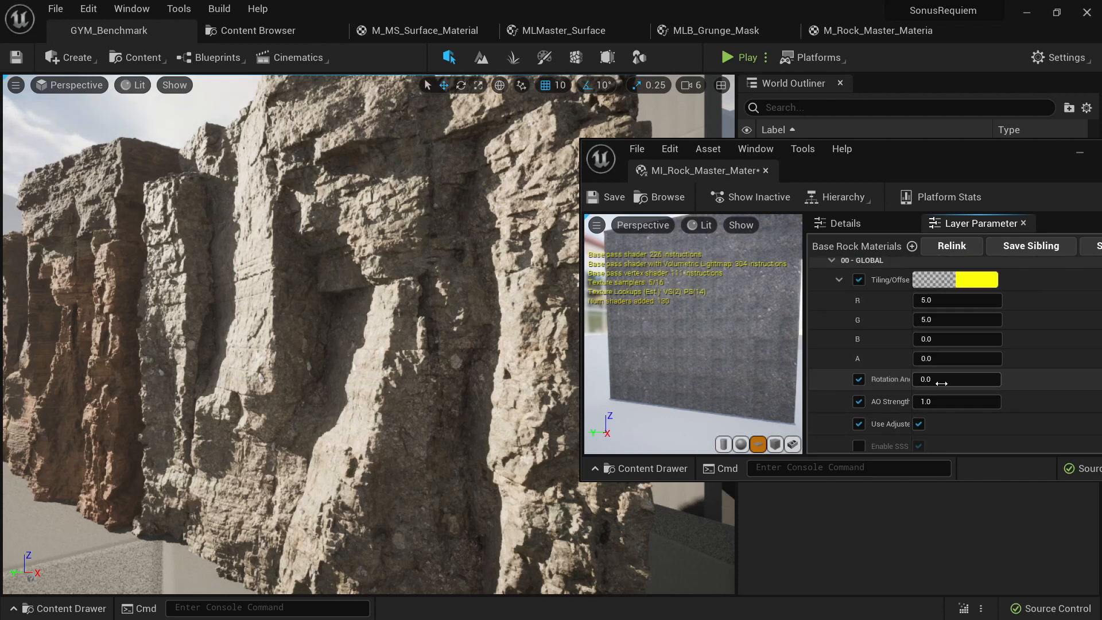
drag(941, 382, 995, 382)
right_drag(368, 333, 436, 336)
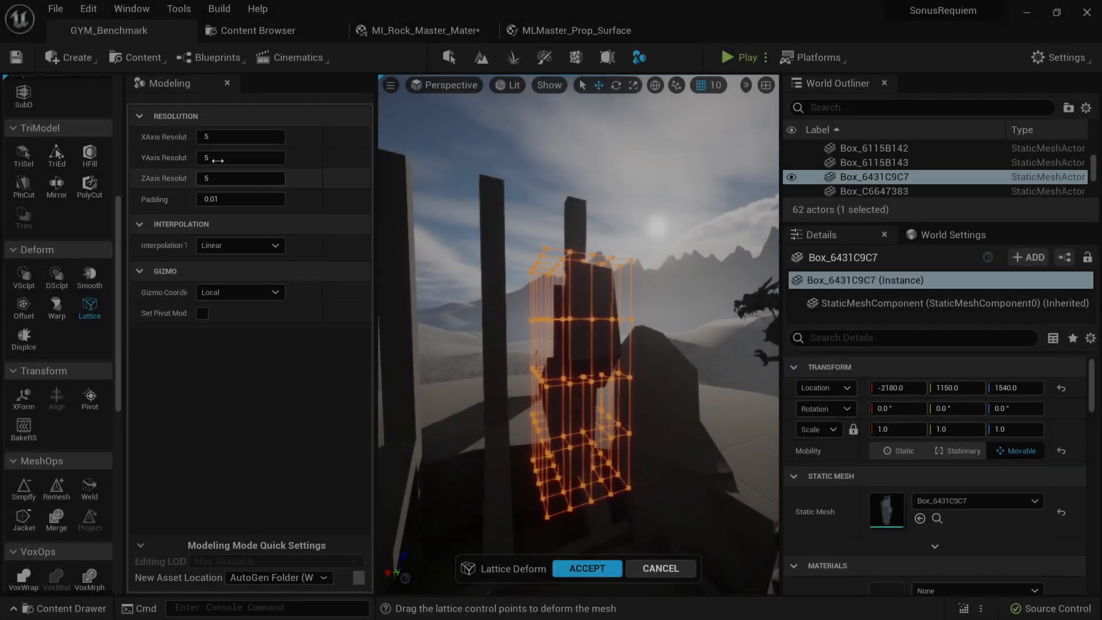
- Set the Lattice Deform resolution of Box_6431C9C7 to 3 on the X, Y and Z axes
click(234, 136)
text(3)
key(Tab)
text(3)
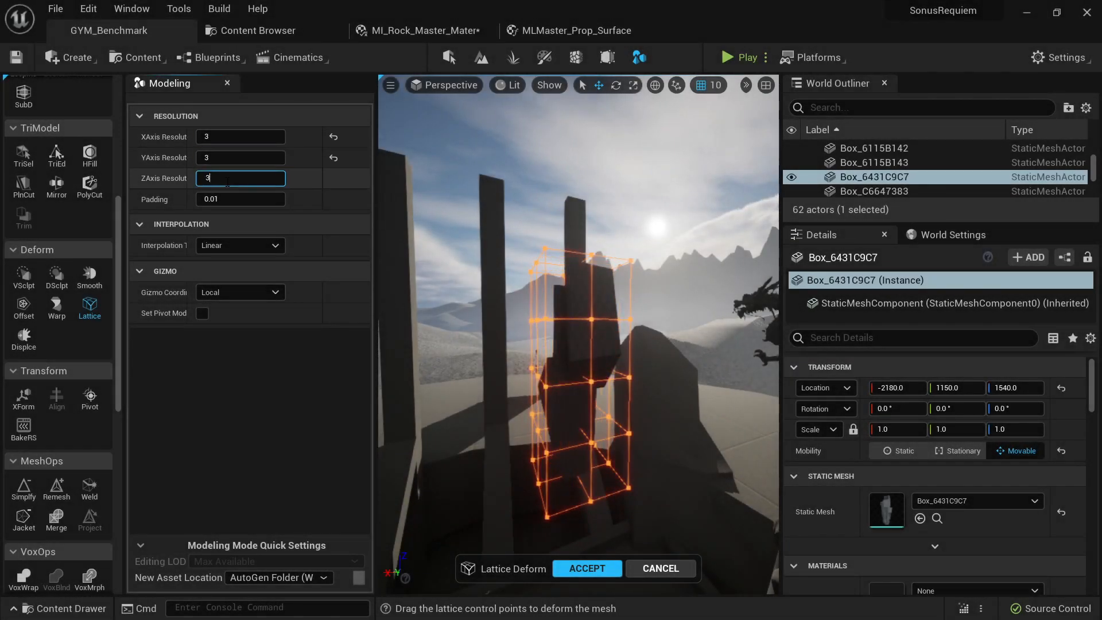
click(227, 181)
text(3)
key(Return)
- Scale the top layer of lattice points outward to widen the upper part of the rock
drag(659, 324, 432, 175)
drag(573, 272, 593, 258)
right_drag(593, 259, 488, 244)
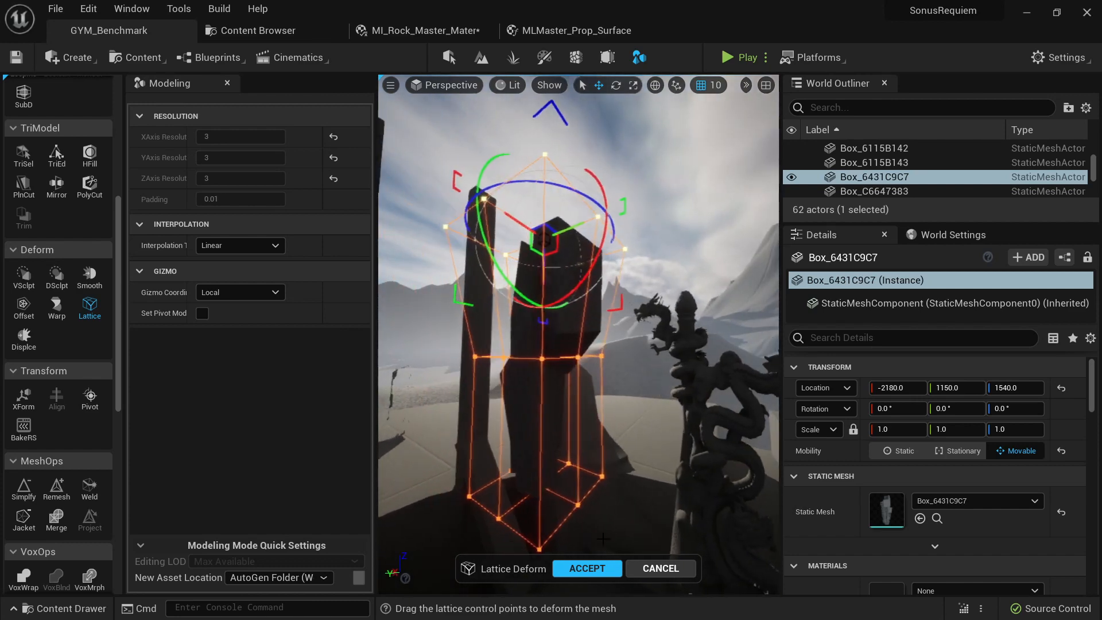
- Scale the bottom layer of lattice points inward to nearly a single point so the rock tapers at its base
drag(646, 439, 414, 583)
right_drag(415, 583, 423, 591)
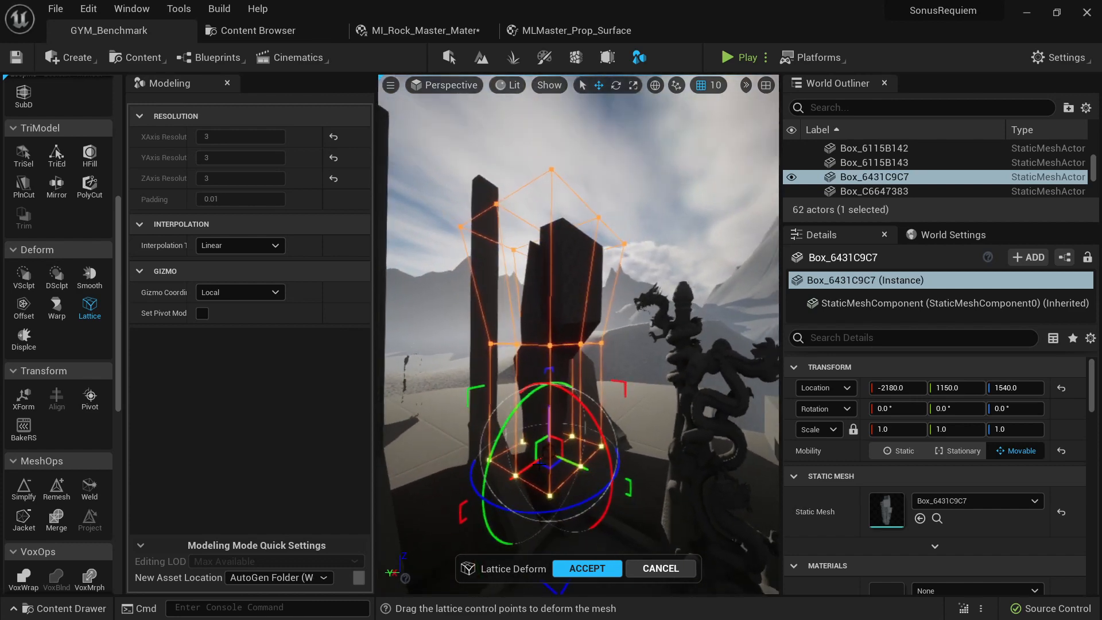
drag(550, 448, 546, 454)
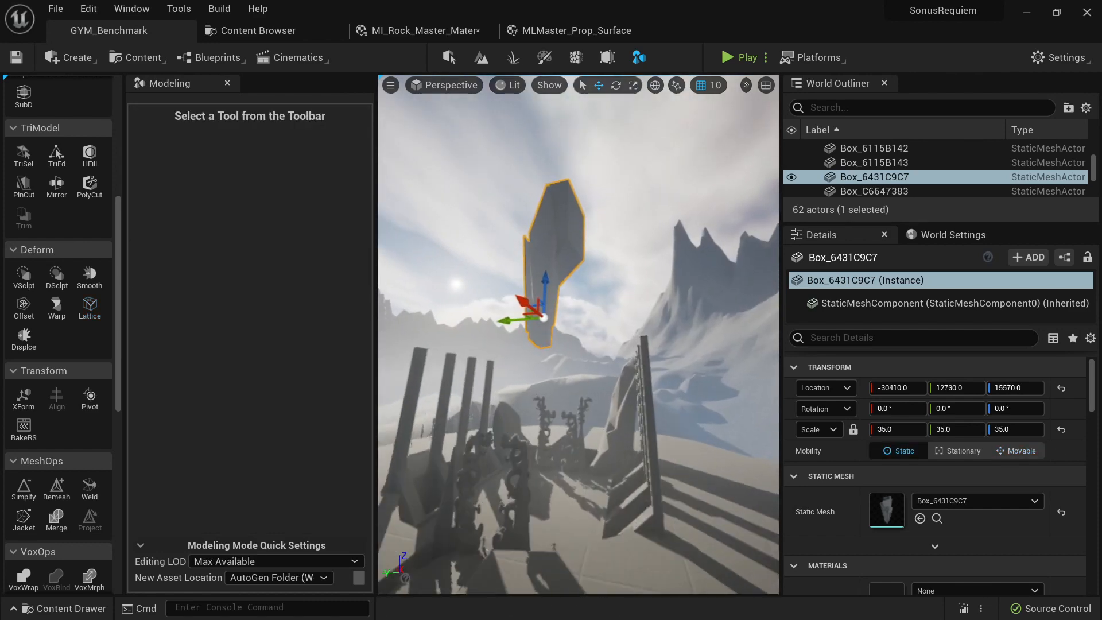
scroll(690, 403, up, 4)
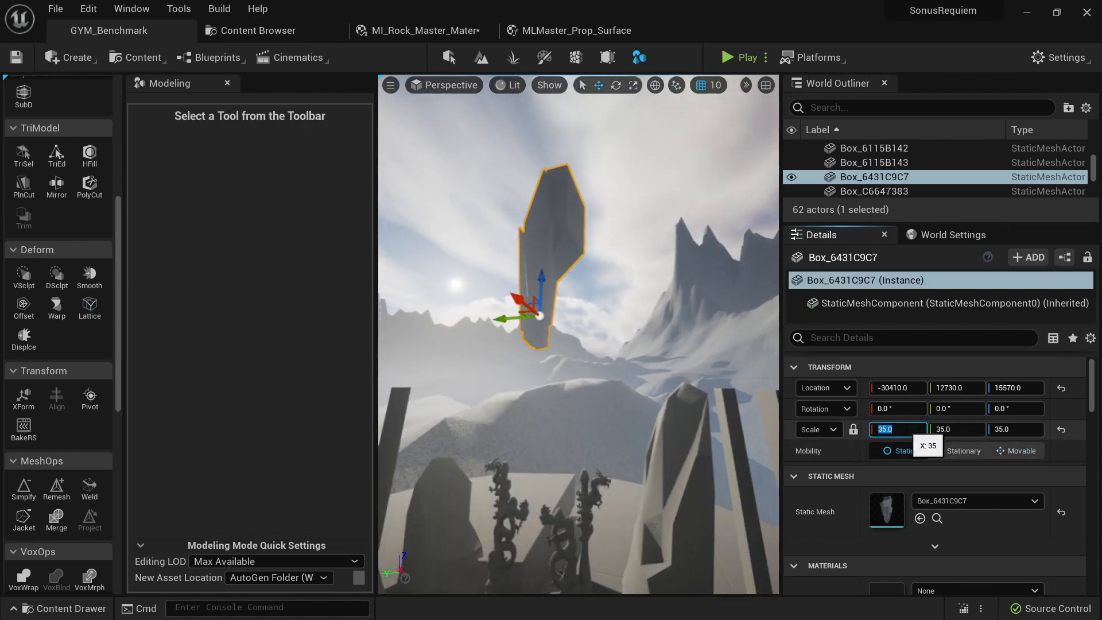
right_drag(612, 351, 612, 351)
key(alt+Tab)
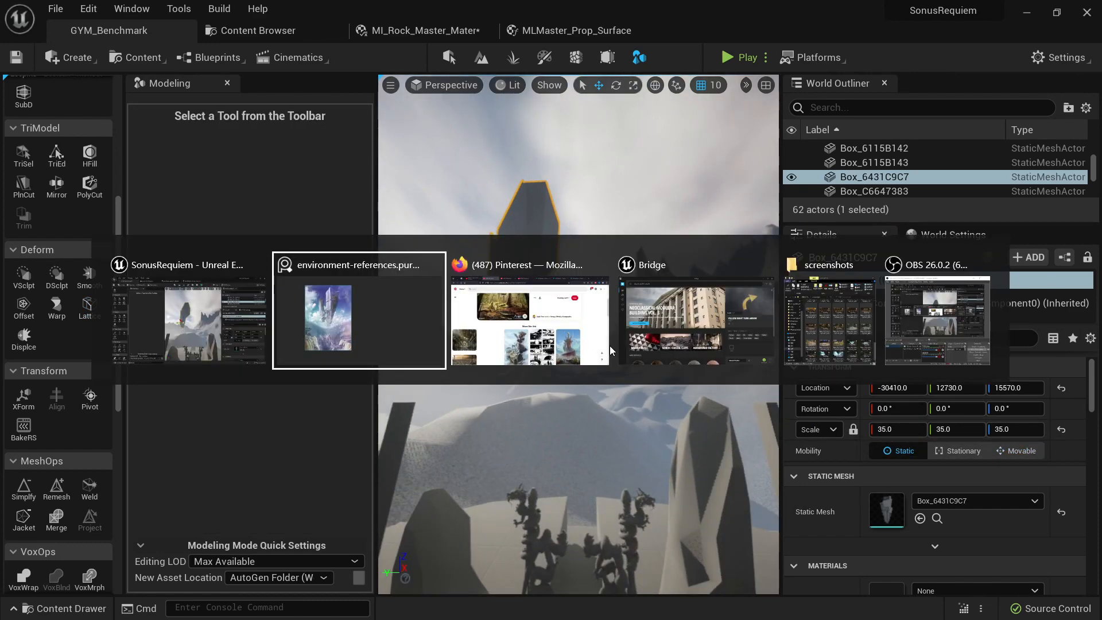
click(237, 327)
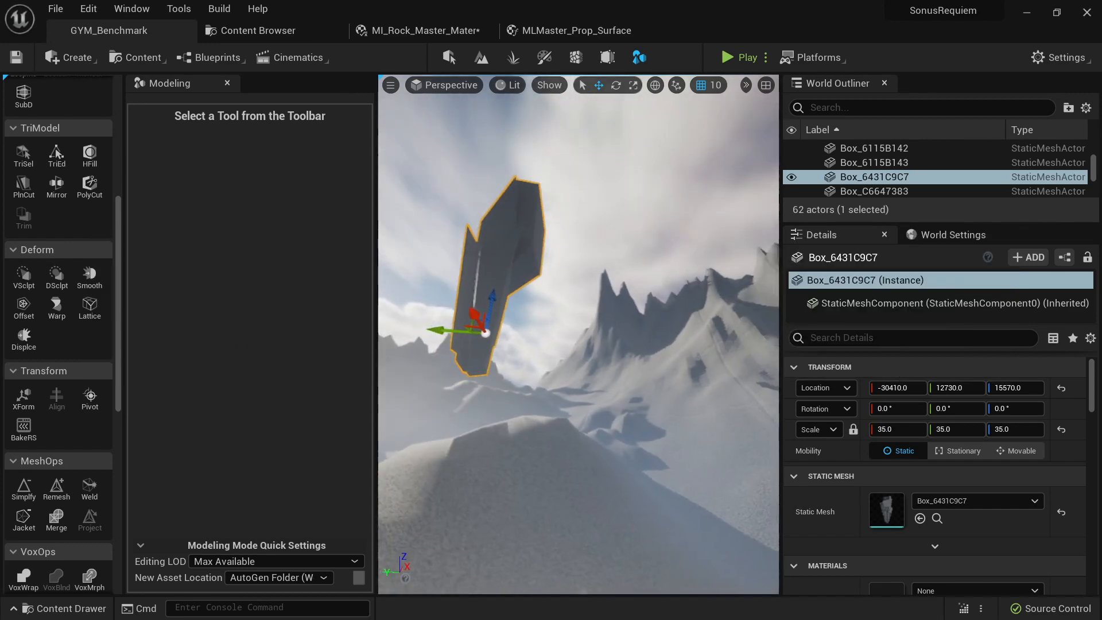
mouse_move(579, 333)
right_down()
mouse_move(574, 321)
mouse_move(580, 330)
right_up()
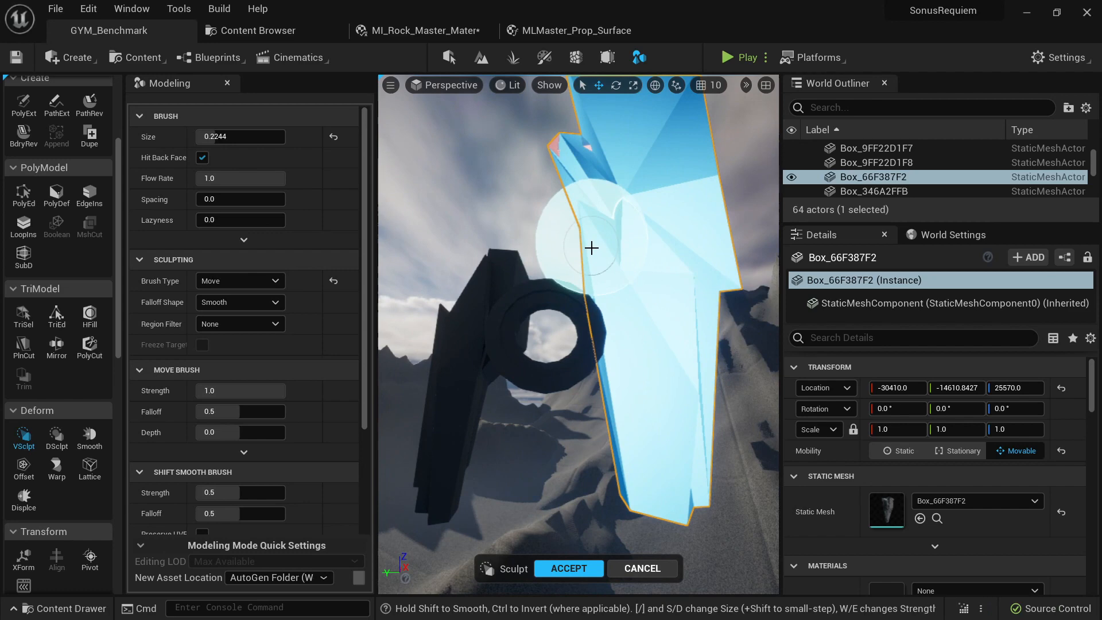
- Reshape the floating rock Box_66F387F2 with the sculpting Move brush, enlarging the brush size to 0.3844
drag(591, 248, 610, 357)
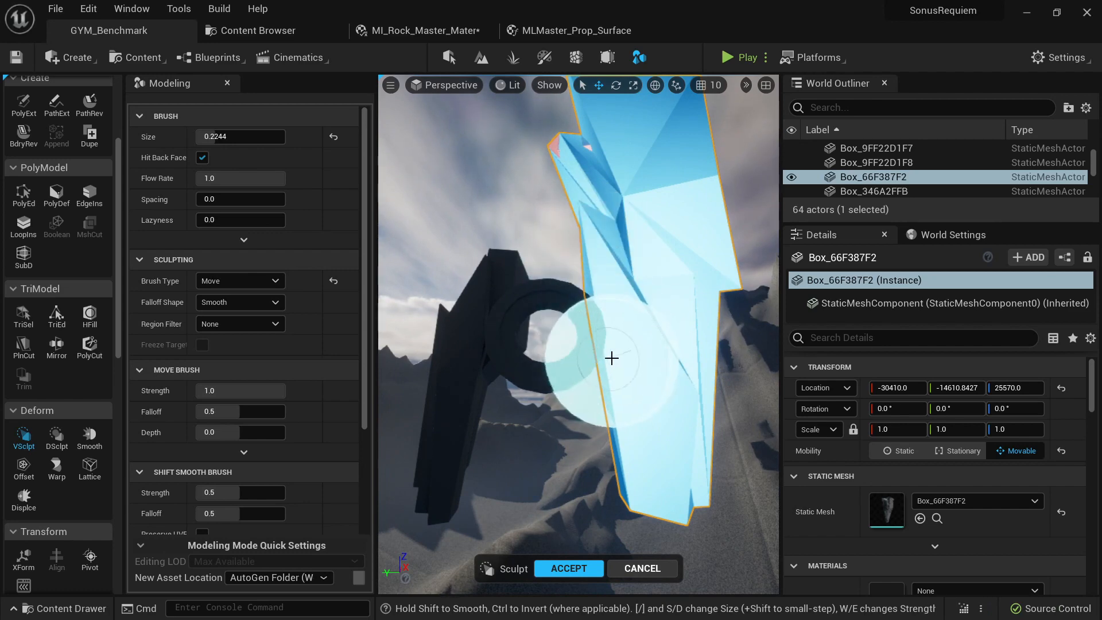
right_drag(613, 384, 611, 338)
drag(206, 137, 229, 136)
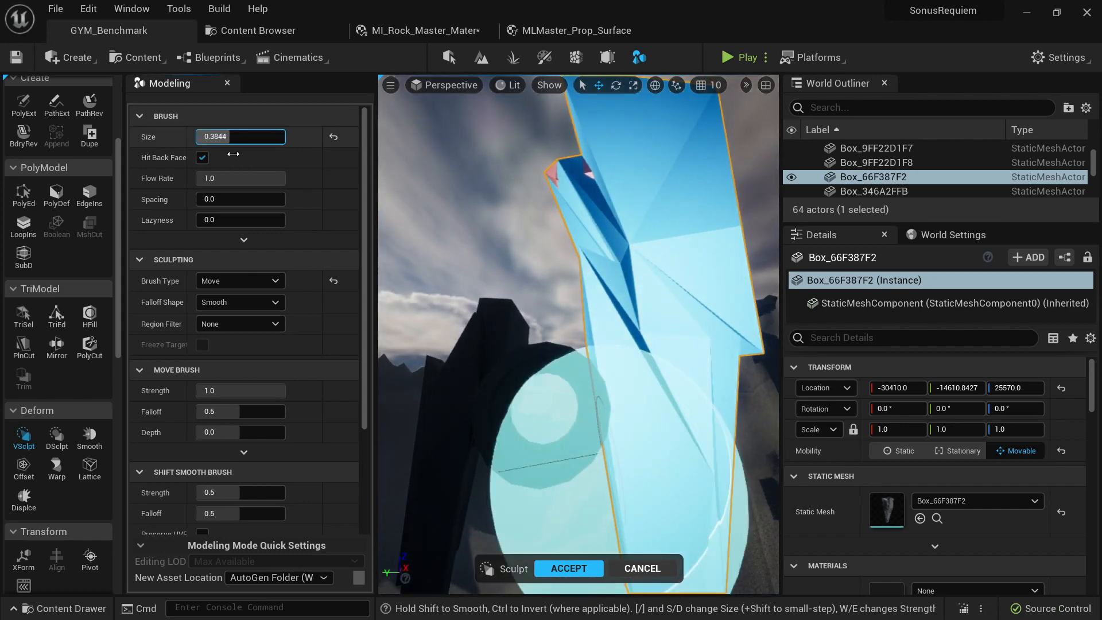
mouse_move(577, 297)
mouse_down()
mouse_move(558, 291)
mouse_move(572, 323)
mouse_up()
right_drag(572, 322, 574, 347)
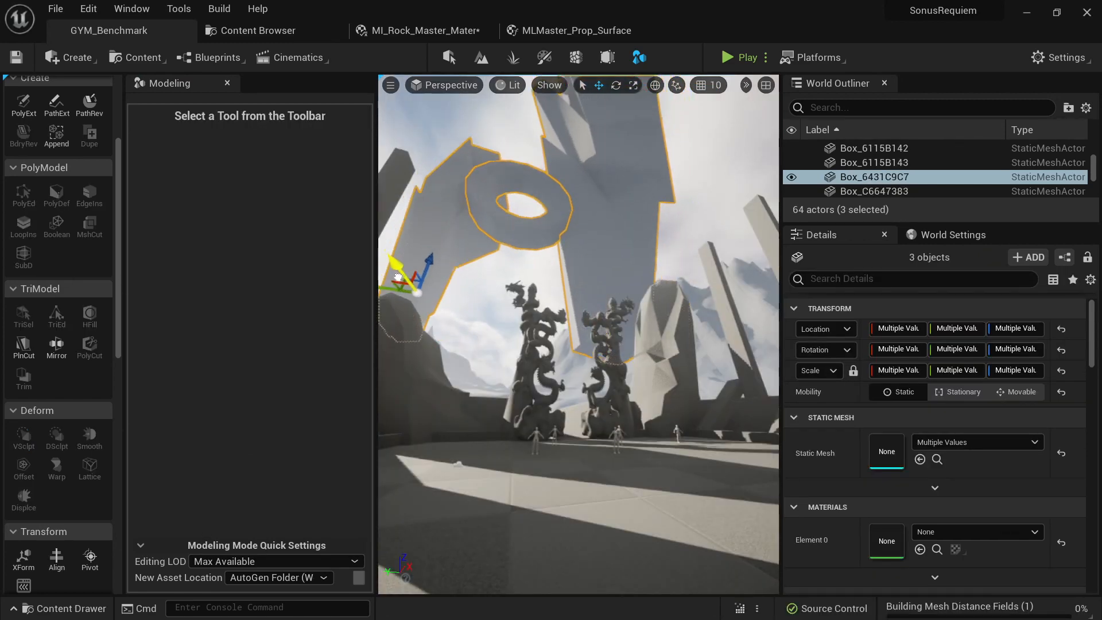
mouse_move(397, 278)
mouse_down()
mouse_move(427, 322)
mouse_move(448, 241)
mouse_move(407, 289)
mouse_up()
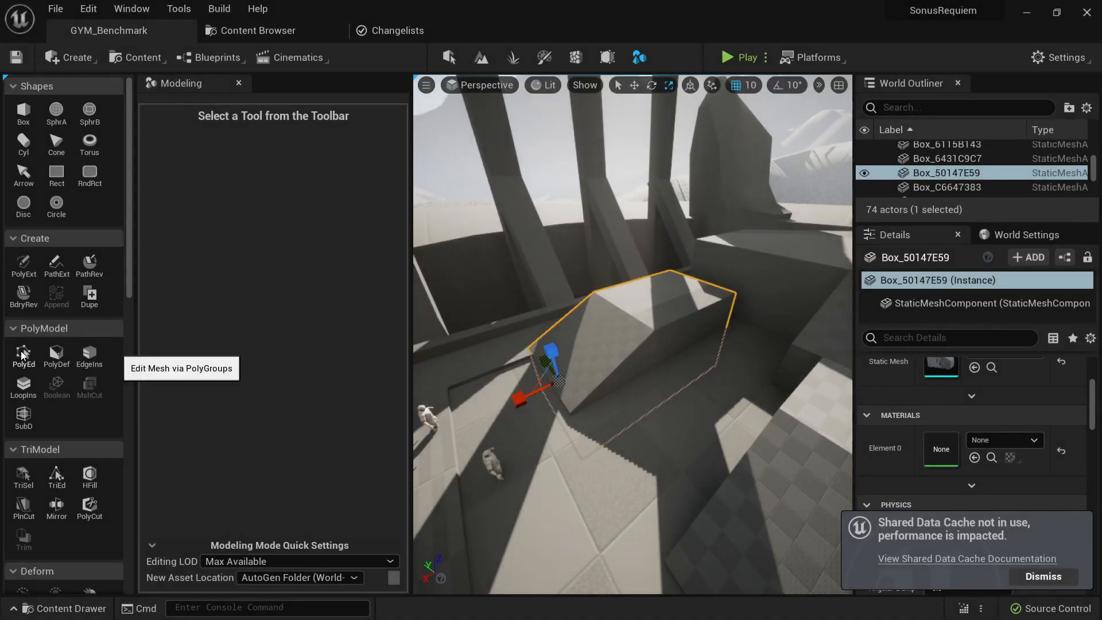
- Push the long side face of Box_50147E59 inward with PolyGroup Edit to make it thinner, and shift the block along its length
click(23, 353)
click(641, 363)
click(703, 333)
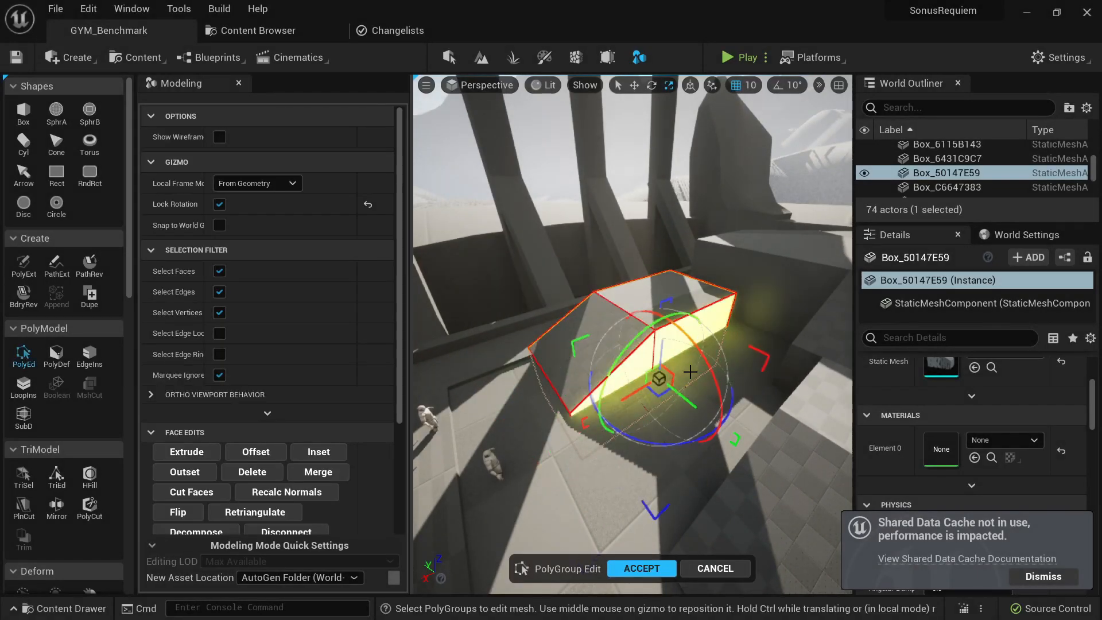
drag(680, 397, 641, 369)
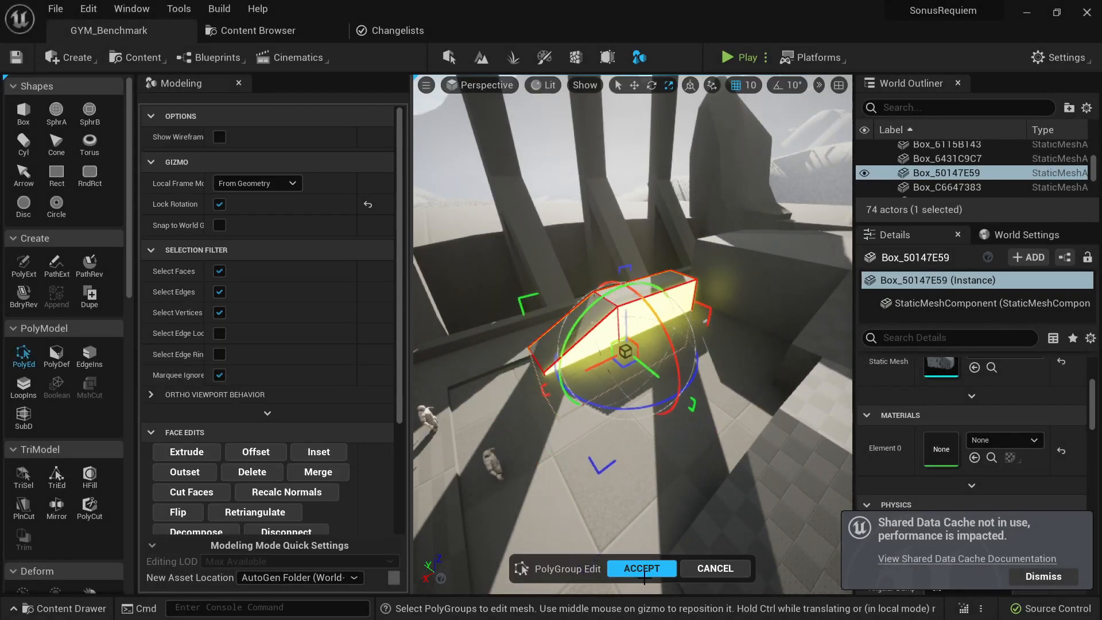
click(641, 569)
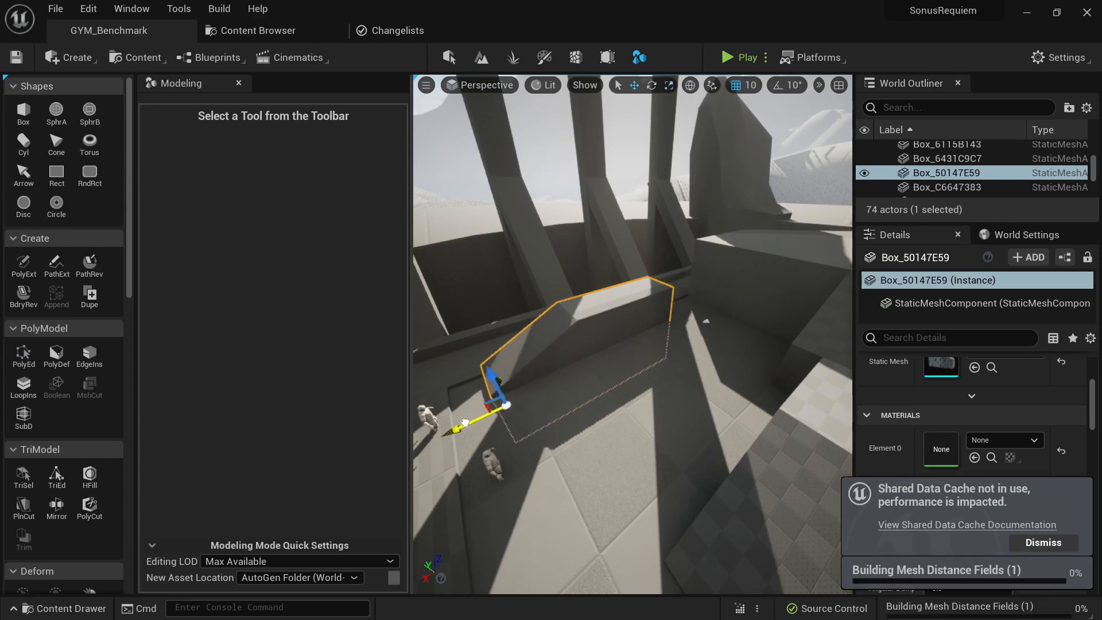
mouse_move(440, 434)
right_down()
mouse_move(368, 418)
mouse_move(424, 428)
right_up()
- Extrude the end face of Box_50147E59 until it meets the neighbouring raised platform, and accept the edit
click(24, 356)
click(494, 337)
click(561, 323)
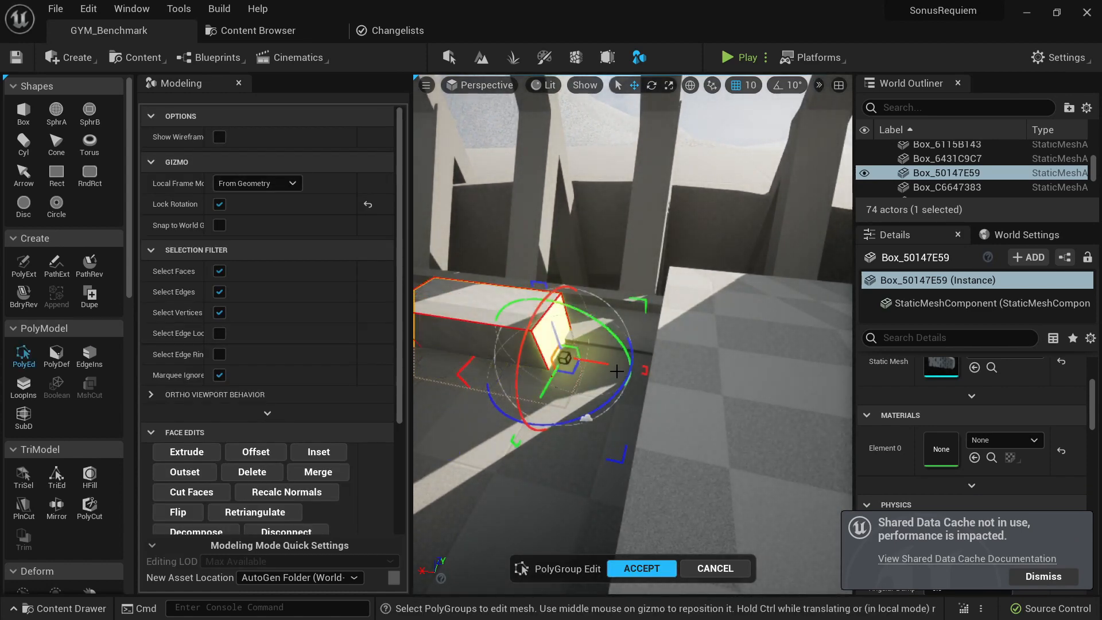
click(187, 452)
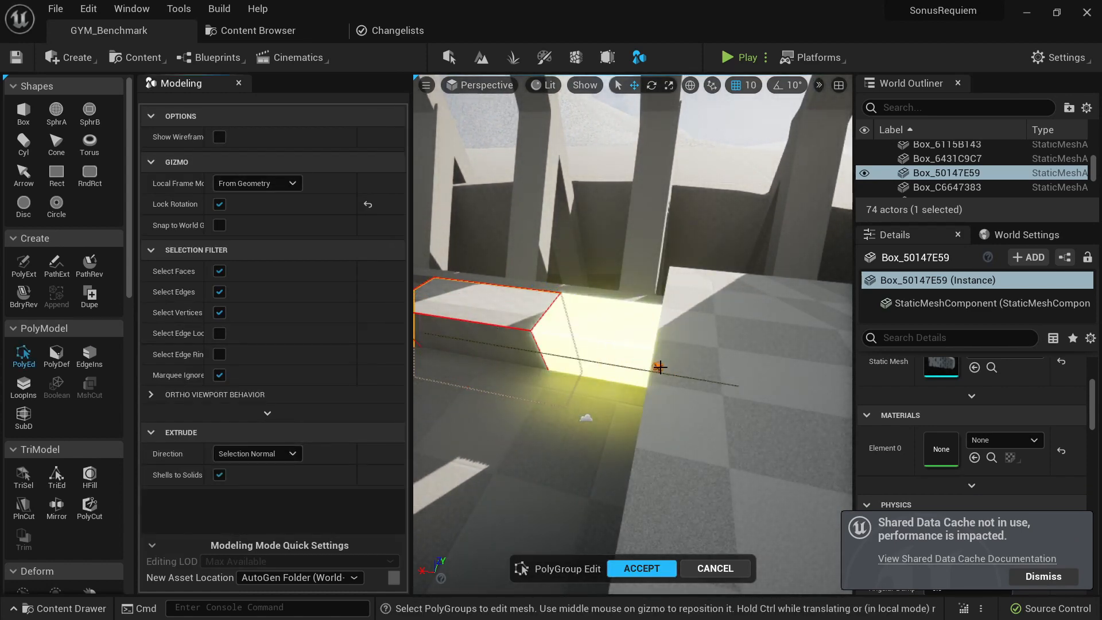
click(648, 364)
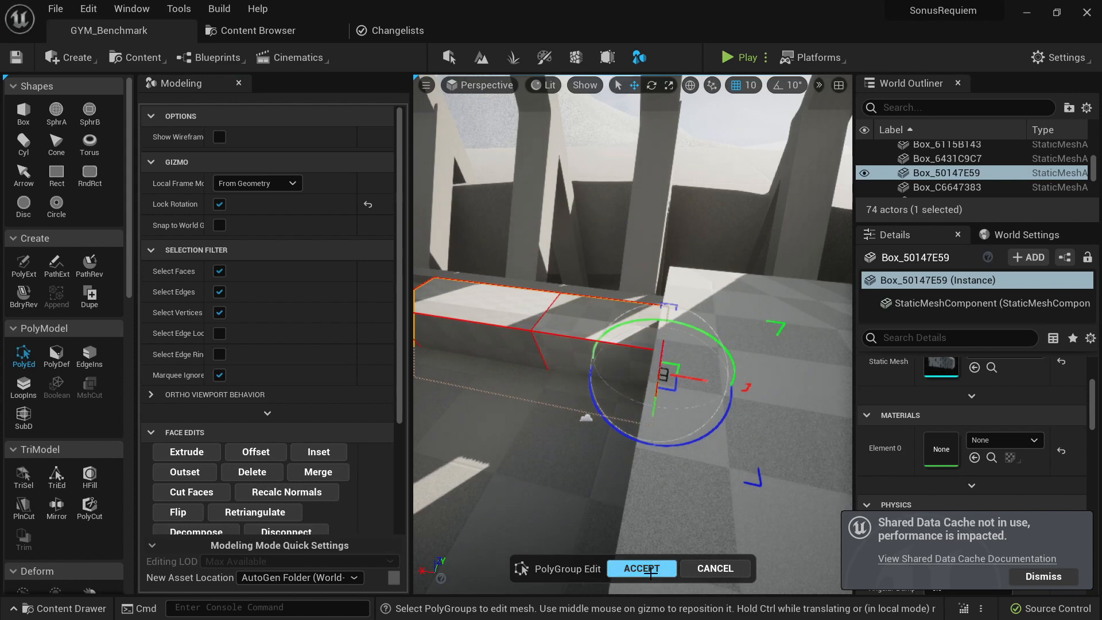
click(642, 569)
key(f)
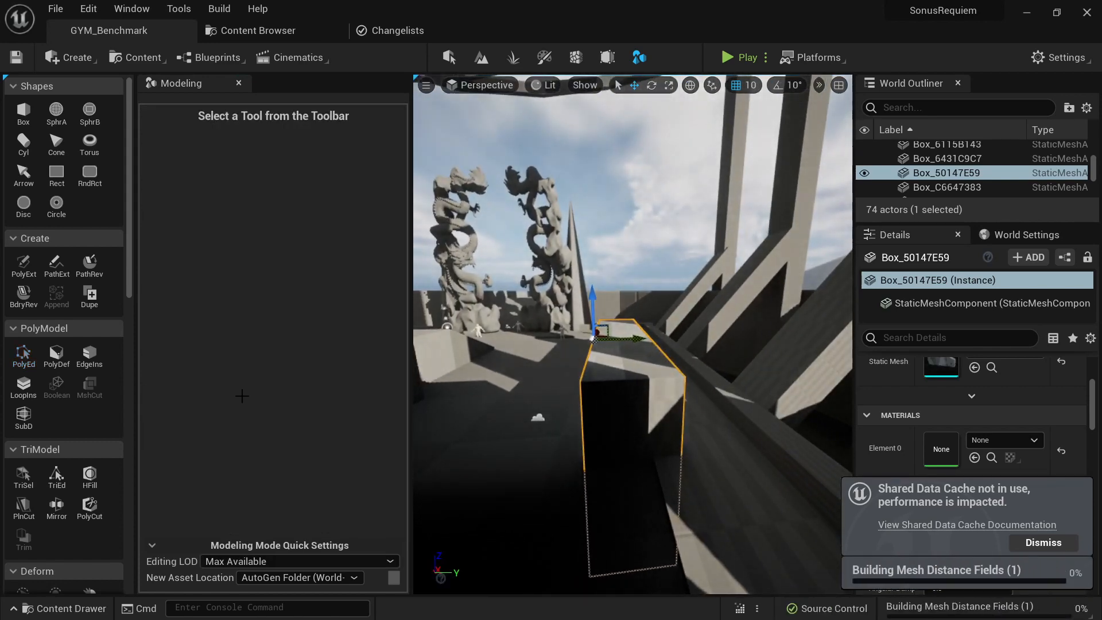
- Reshape the end of Box_50147E59 with PolyGroup Edit so it slopes down like a ramp, and accept the edit
click(23, 365)
click(621, 379)
right_drag(621, 379, 804, 376)
drag(672, 342, 669, 252)
right_drag(668, 254, 804, 304)
click(634, 411)
right_drag(634, 411, 730, 484)
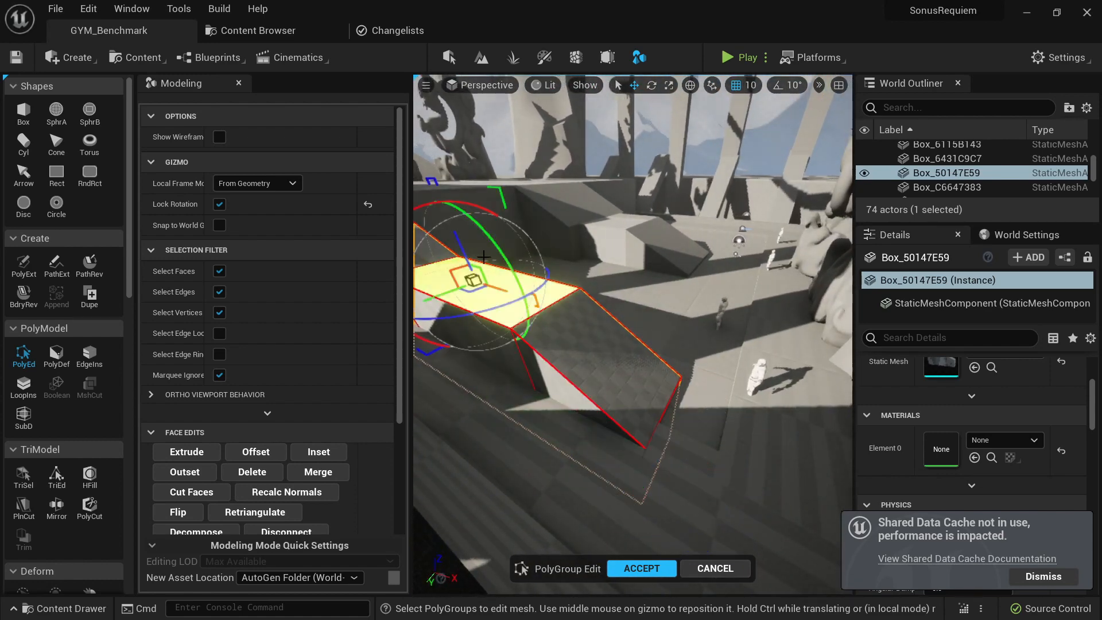
right_drag(496, 262, 434, 284)
click(632, 570)
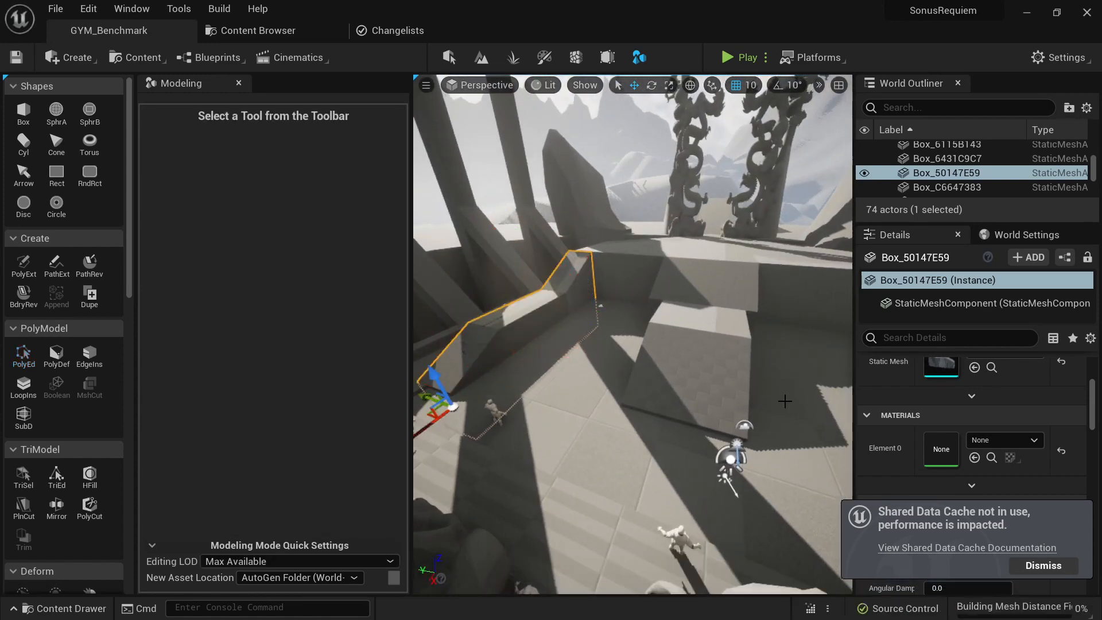
- Rotate the directional light to change how the shadows fall across the arena
right_drag(699, 392, 580, 385)
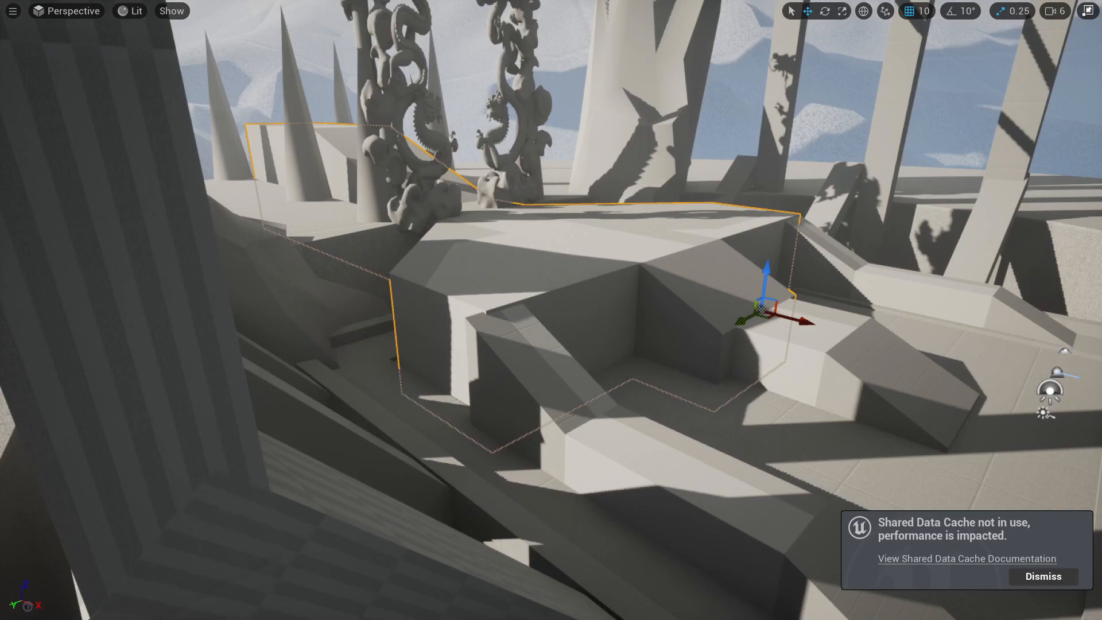
right_drag(551, 310, 465, 315)
mouse_move(609, 420)
right_down()
mouse_move(594, 421)
mouse_move(609, 421)
right_up()
click(609, 421)
key(ctrl+l)
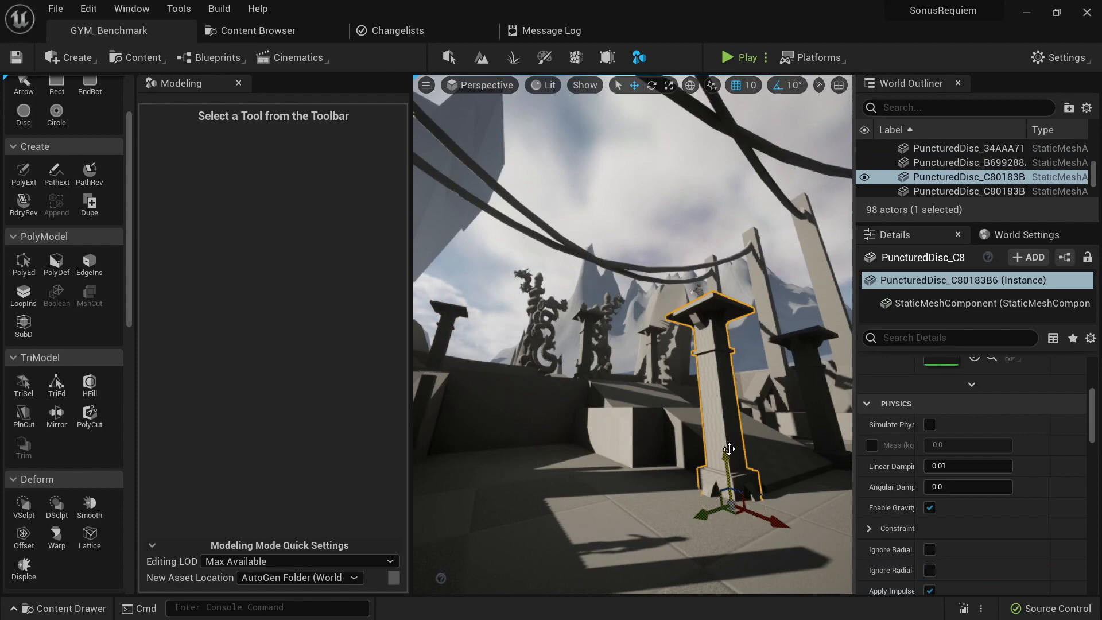
- Return to Selection mode, duplicate the mannequin standing on the pillar's slab, place the copy beside it and rotate it
key(shift+1)
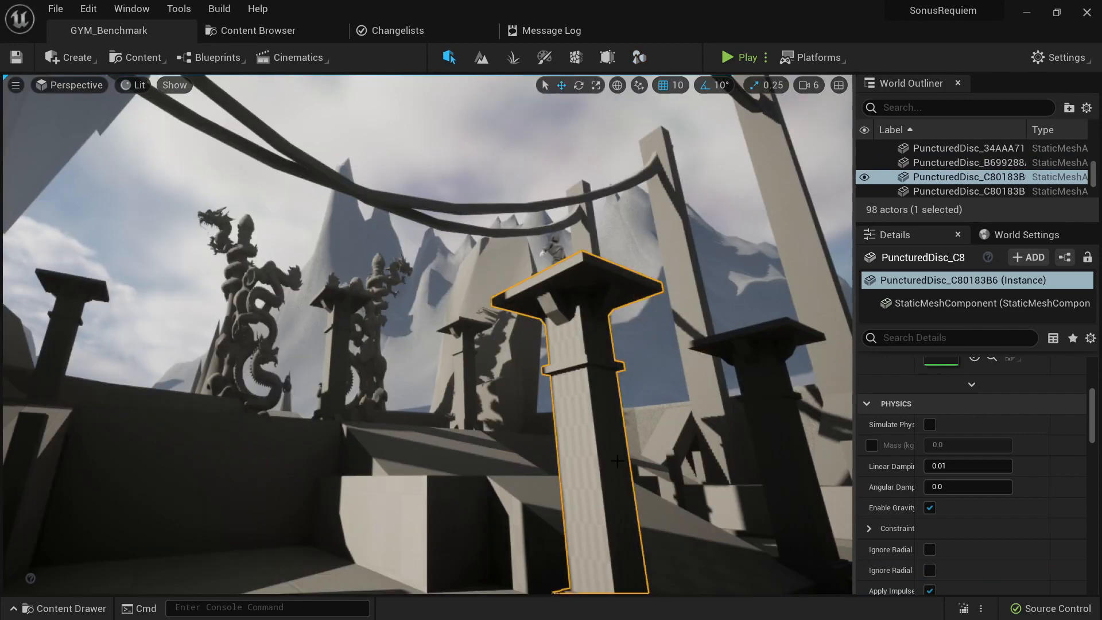
right_drag(730, 449, 763, 511)
key(s)
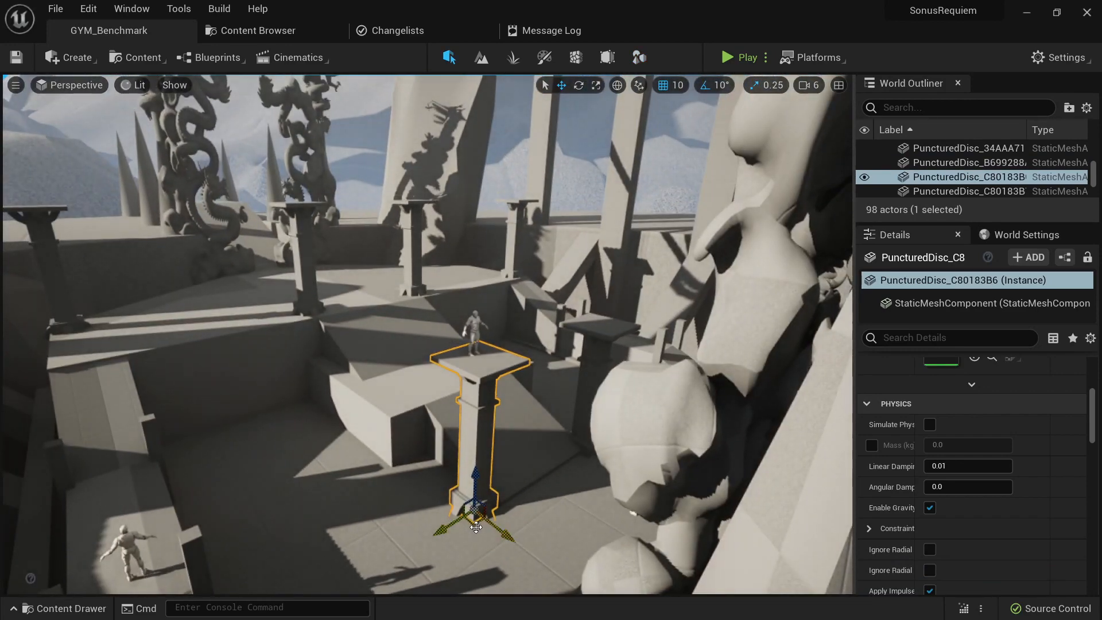
key(f)
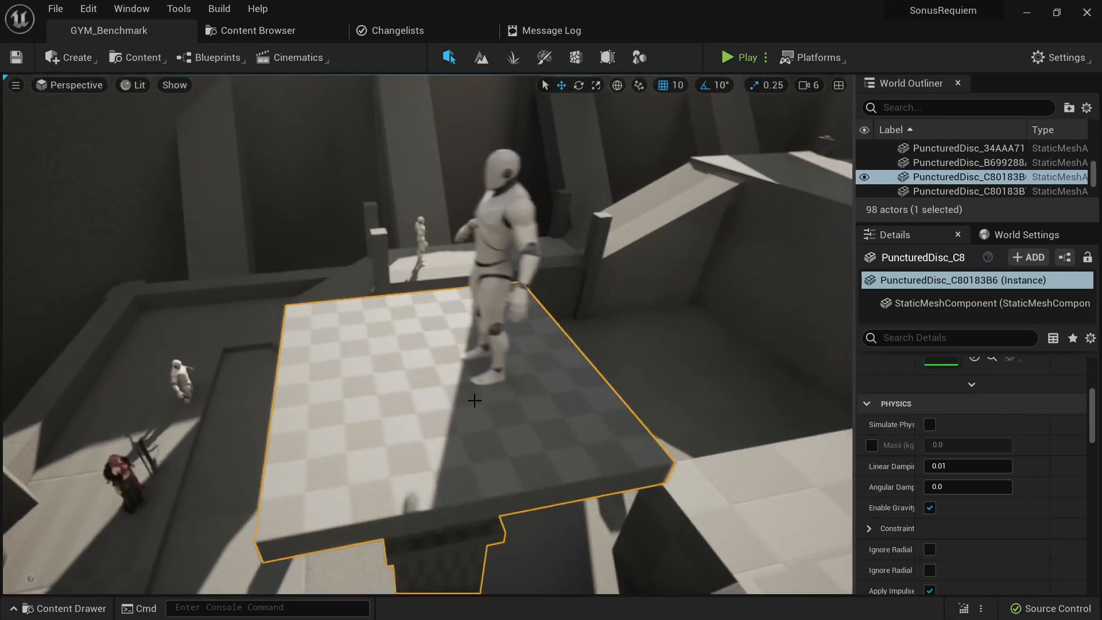
click(474, 331)
alt+drag(435, 368, 281, 391)
key(e)
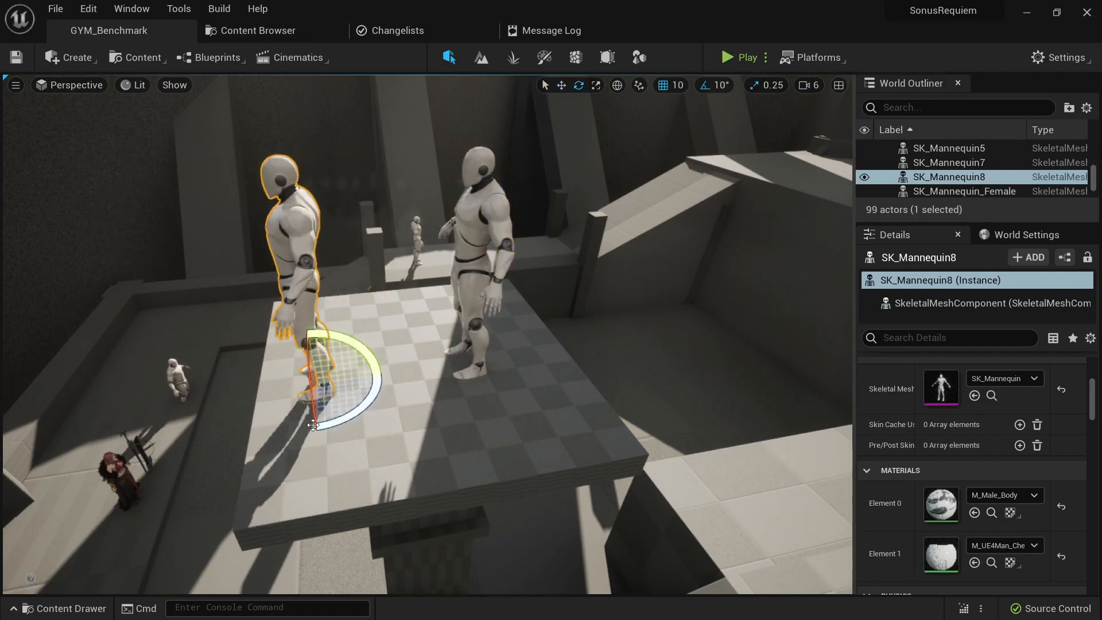
key(Escape)
- Duplicate the pillar under the mannequins and place the copy on the raised platform between the two existing pillars
key(d)
right_drag(386, 445, 187, 376)
key(s)
click(456, 396)
right_drag(456, 396, 396, 385)
key(s)
key(w)
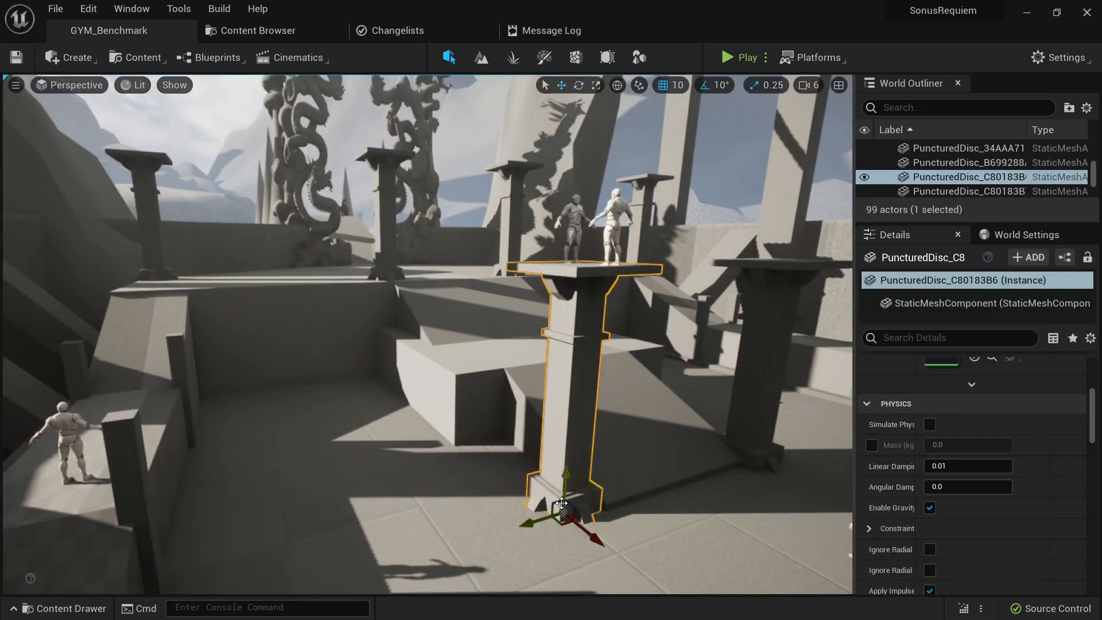
alt+drag(560, 522, 426, 488)
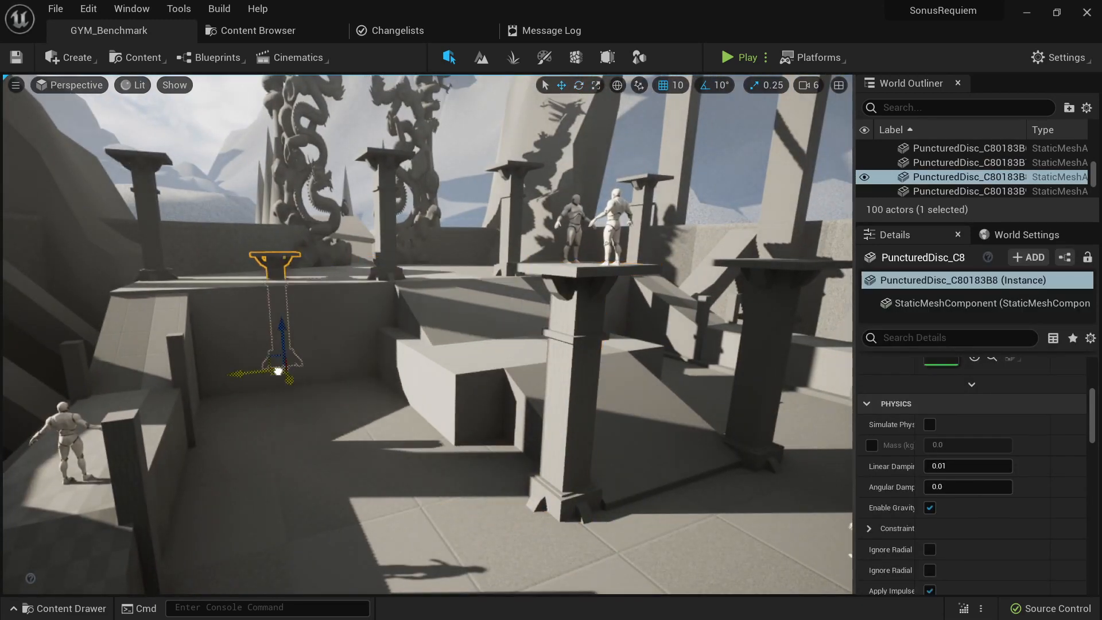
key(Escape)
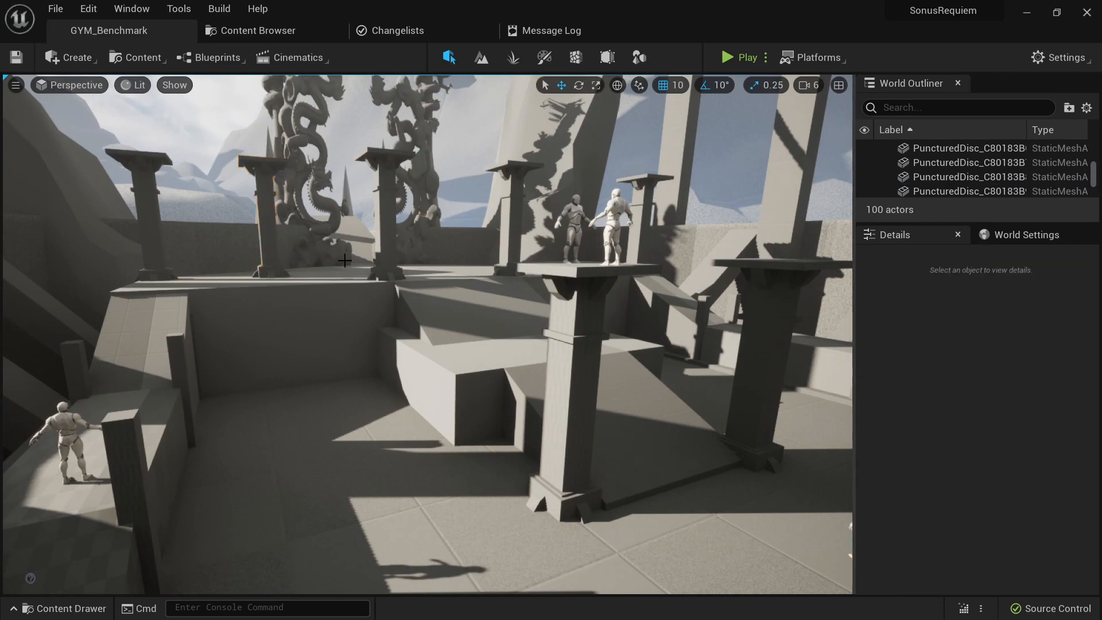
- Delete the extra pillar on the raised platform, then try moving the short post beside the ramp and undo that move
key(s)
right_drag(316, 264, 363, 260)
click(362, 261)
key(Delete)
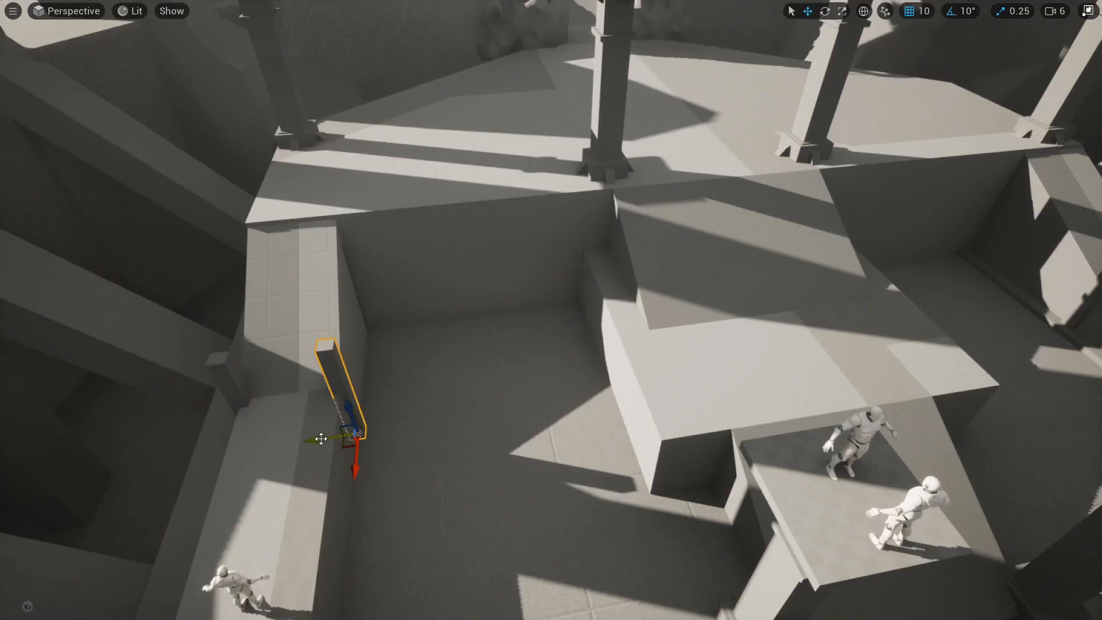
drag(322, 439, 502, 406)
key(ctrl+z)
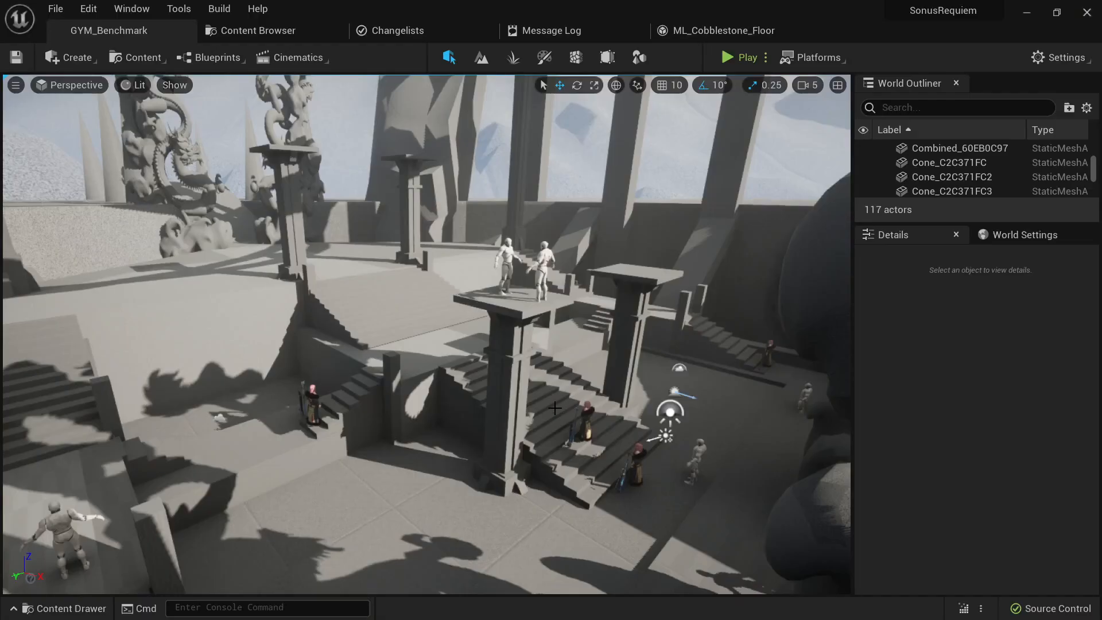
- Duplicate the wide SM_Stairs_01 staircase and move the copy across the raised platform beyond the pillar
click(557, 411)
right_drag(557, 410, 448, 440)
alt+drag(221, 354, 623, 241)
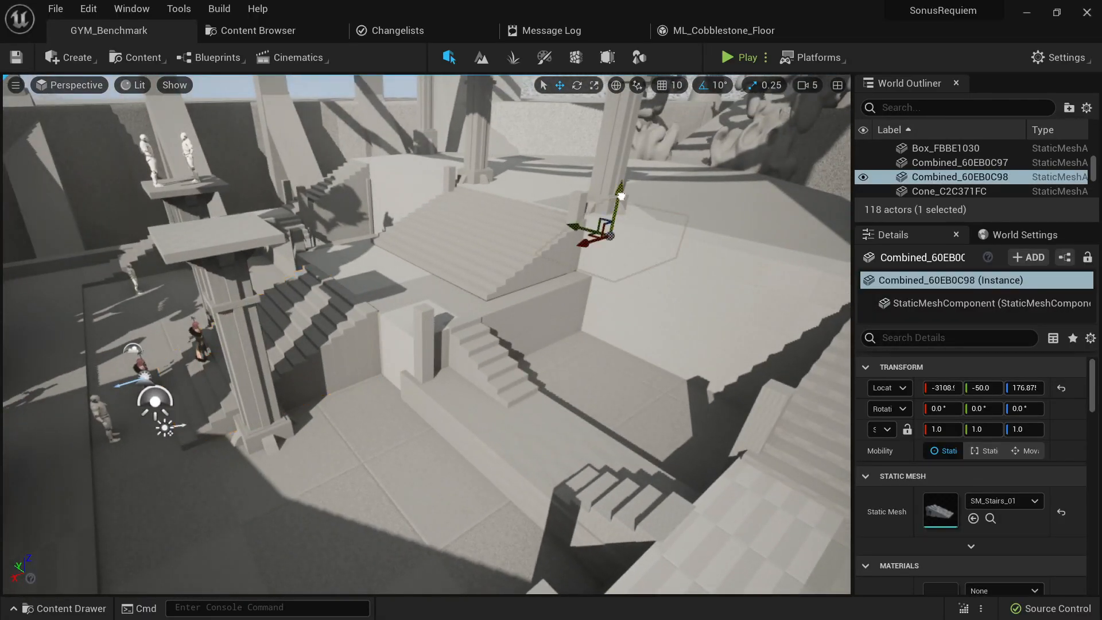
key(f)
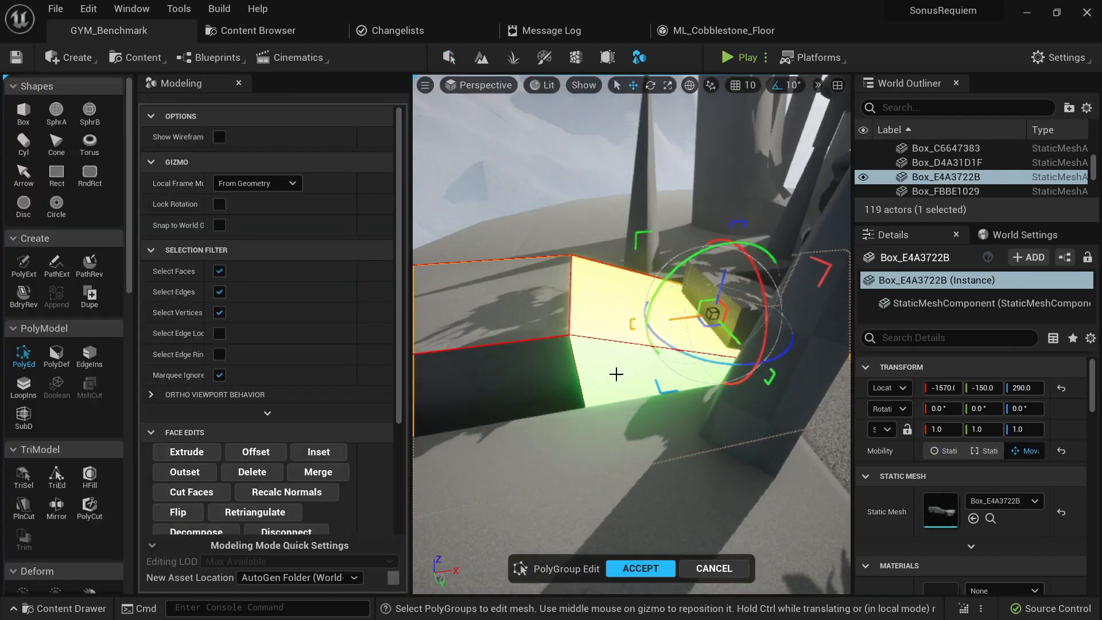
- Delete the faces of Box_E4A3722B with PolyGroup Edit to open a gap for the staircase, and accept the edit
right_drag(741, 441, 784, 423)
key(Delete)
click(636, 325)
key(Delete)
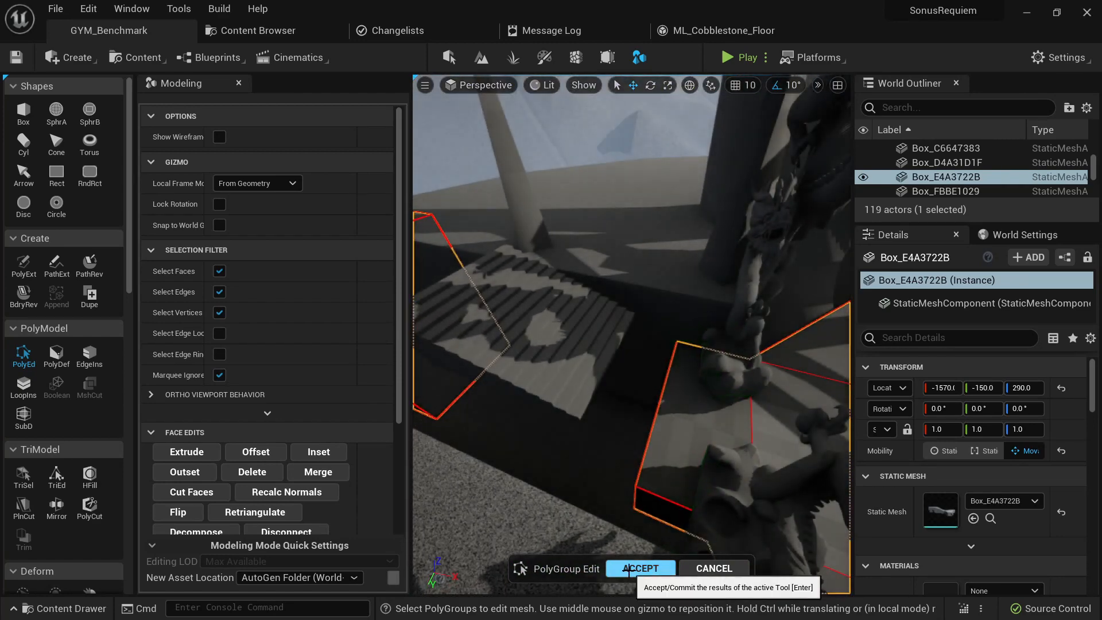
click(640, 569)
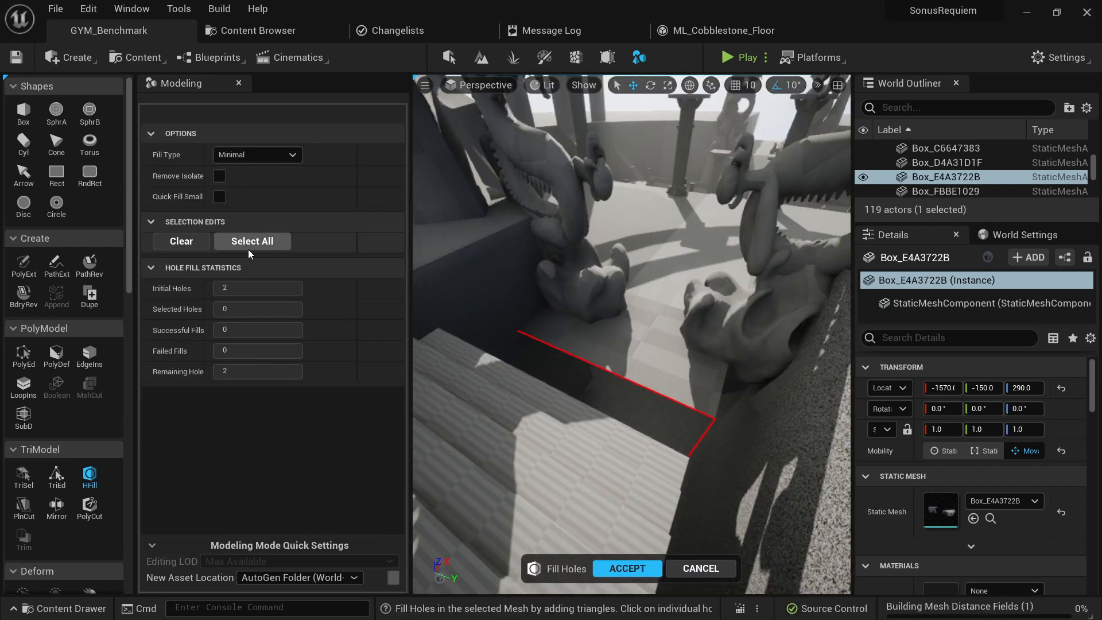
- Fill all open holes of Box_E4A3722B using the Minimal fill type, and accept the result
click(248, 247)
right_drag(534, 356, 655, 351)
click(628, 568)
- Select the staircase Combined_60EB0C99 and adjust its placement in the gap of the platform
click(698, 416)
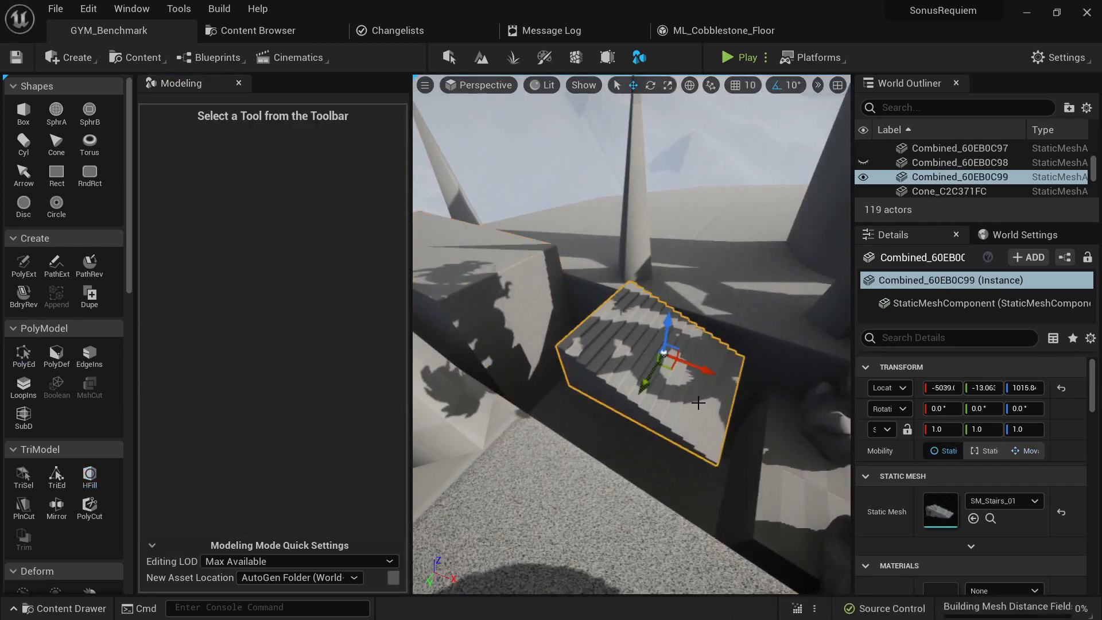
right_drag(699, 416, 764, 402)
right_drag(574, 396, 478, 463)
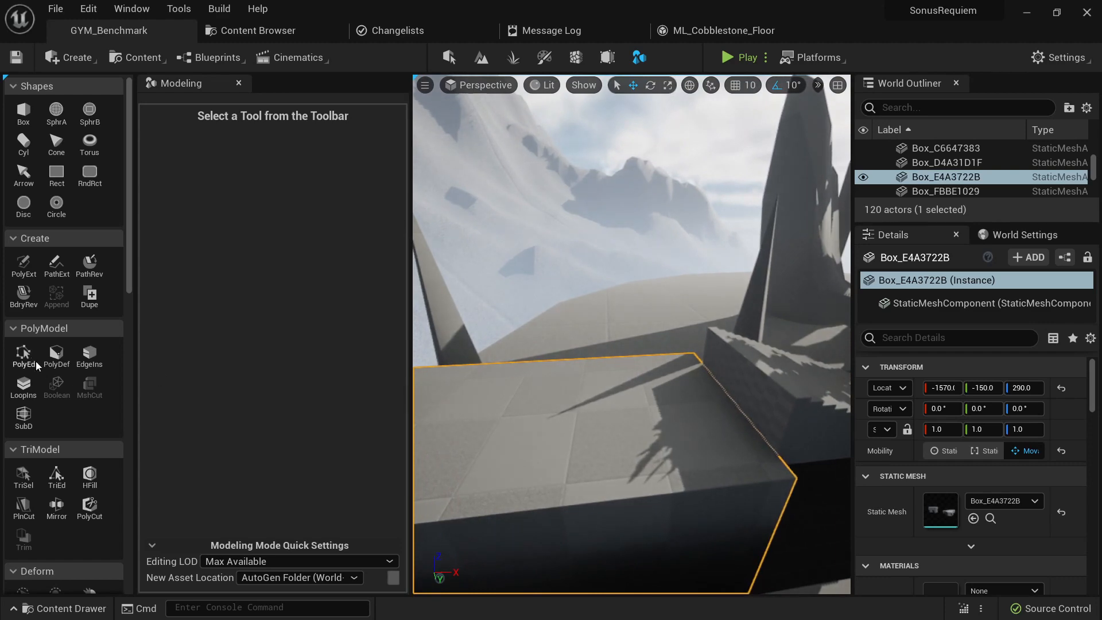
- Raise the top face of Box_E4A3722B with PolyGroup Edit, and accept the edit
click(23, 356)
click(531, 415)
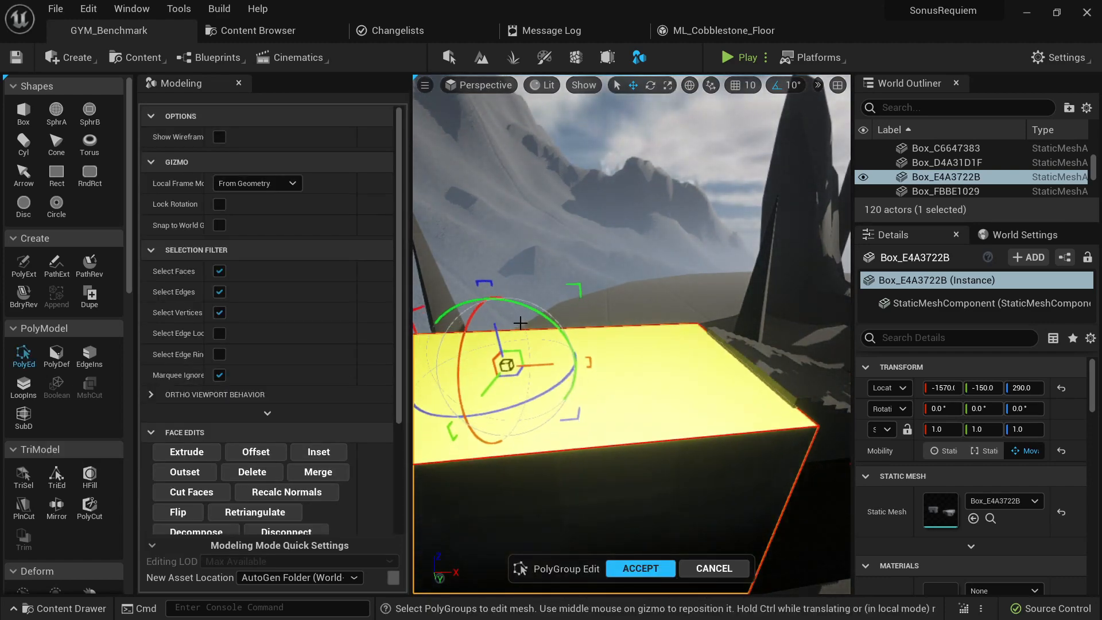
click(643, 566)
right_drag(682, 515, 517, 534)
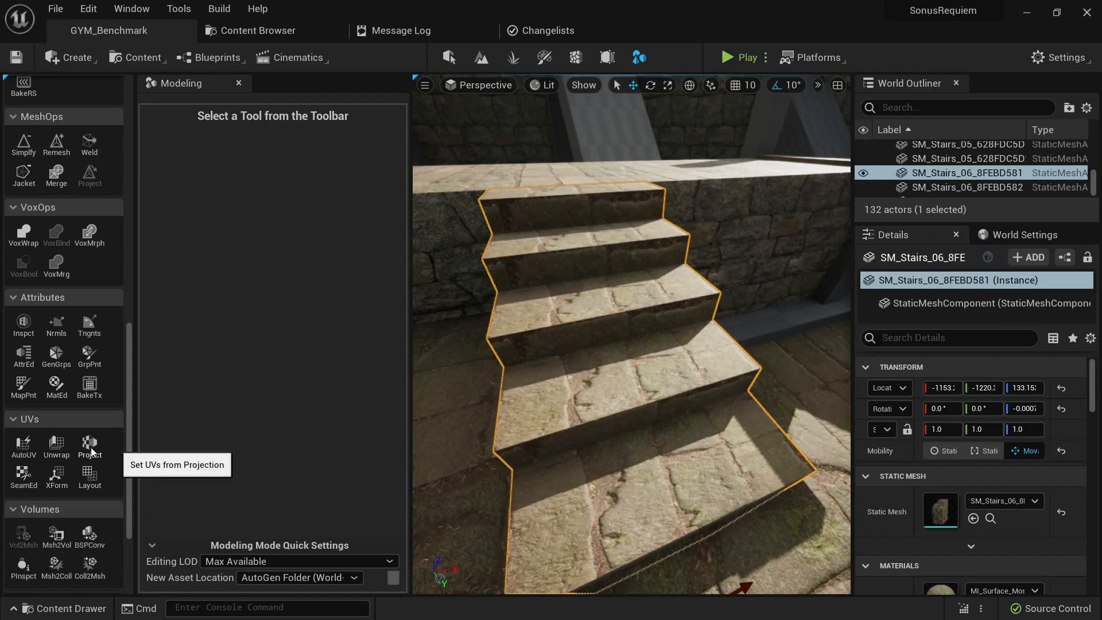
- Generate UVs for SM_Stairs_06_8FEBD581 with a Cube projection, check them with the checkerboard preview, and accept
click(91, 445)
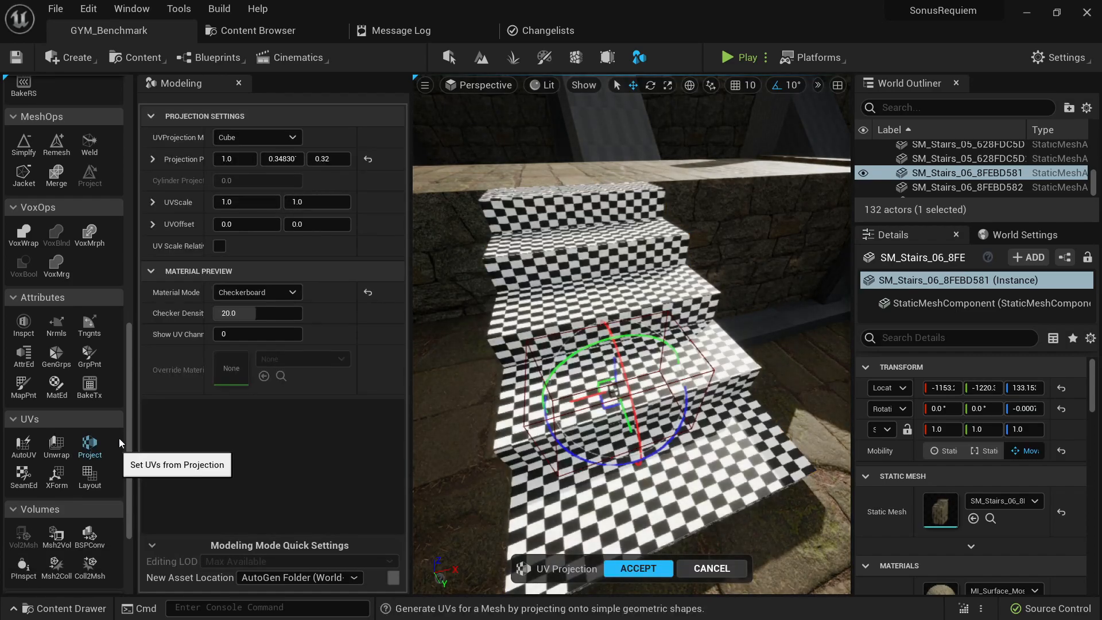
right_drag(632, 333, 479, 431)
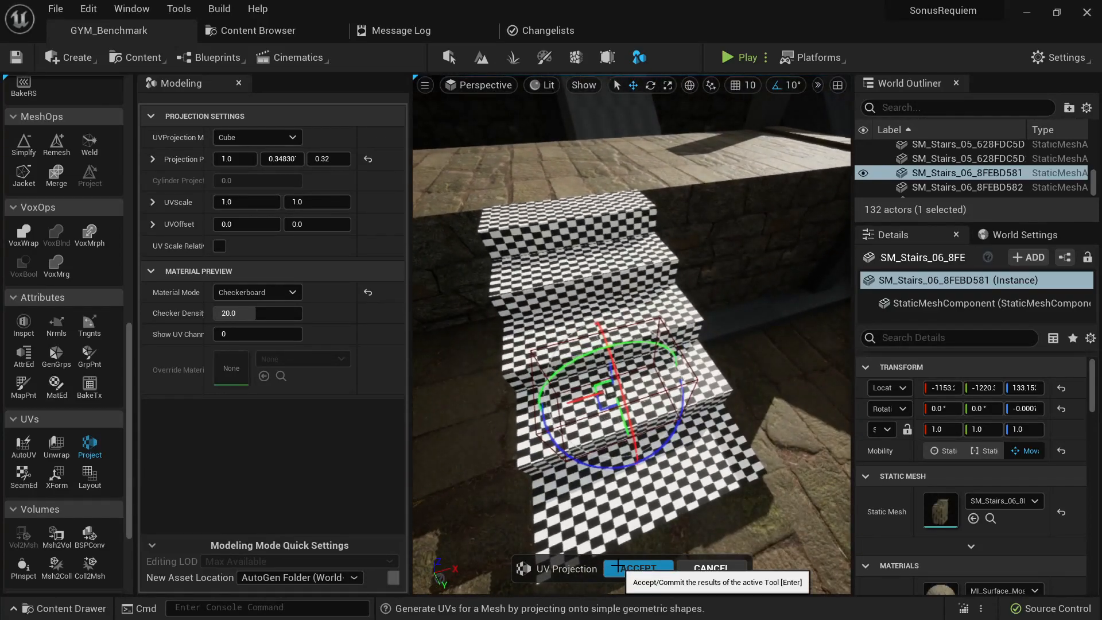
click(618, 567)
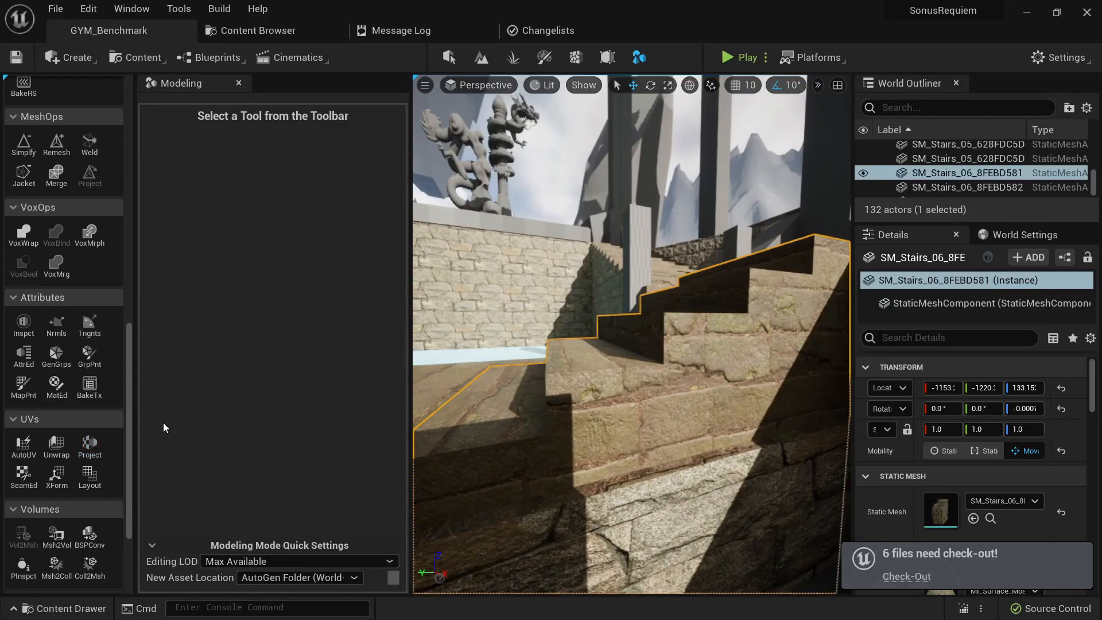
- Start Edit Materials on SM_Stairs_06_8FEBD581 and select the vertical side faces of the steps by UV island
click(57, 386)
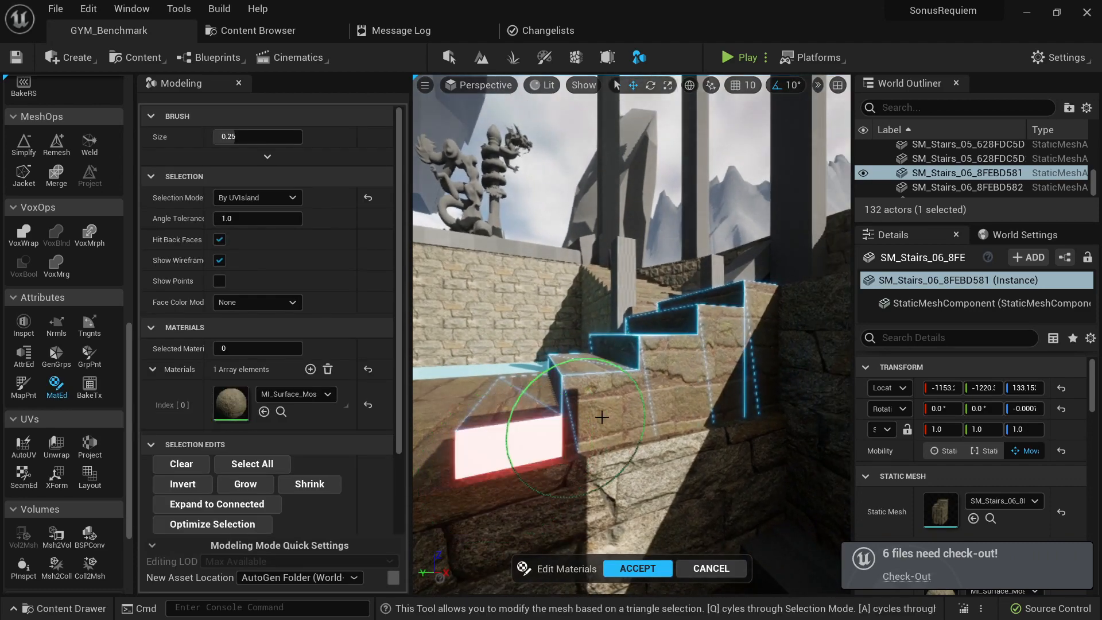
right_drag(725, 352, 695, 387)
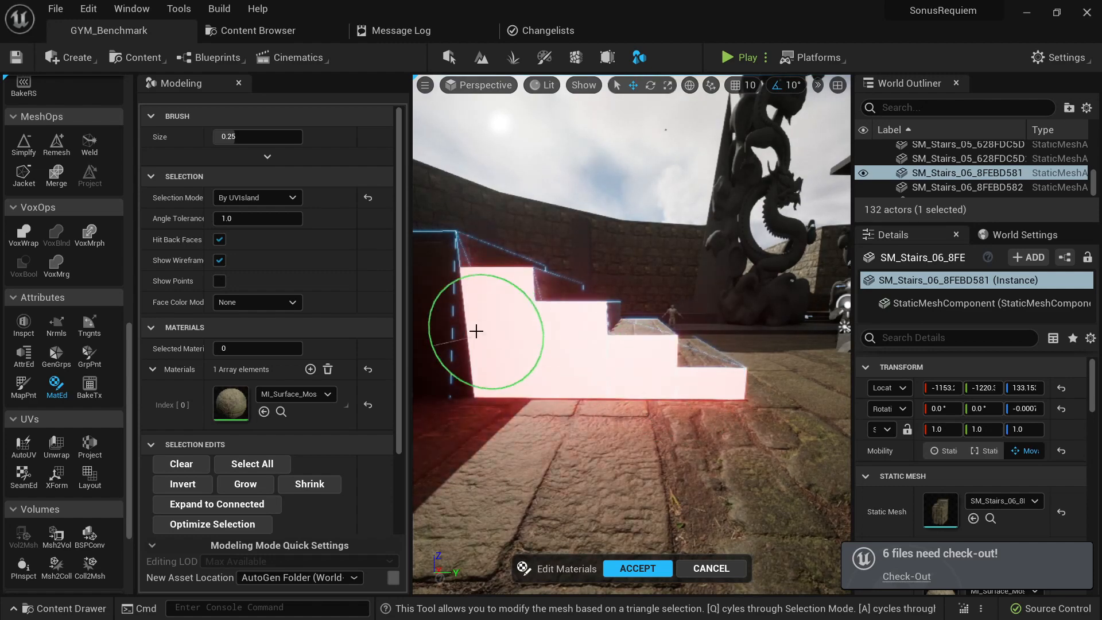
right_drag(476, 331, 420, 364)
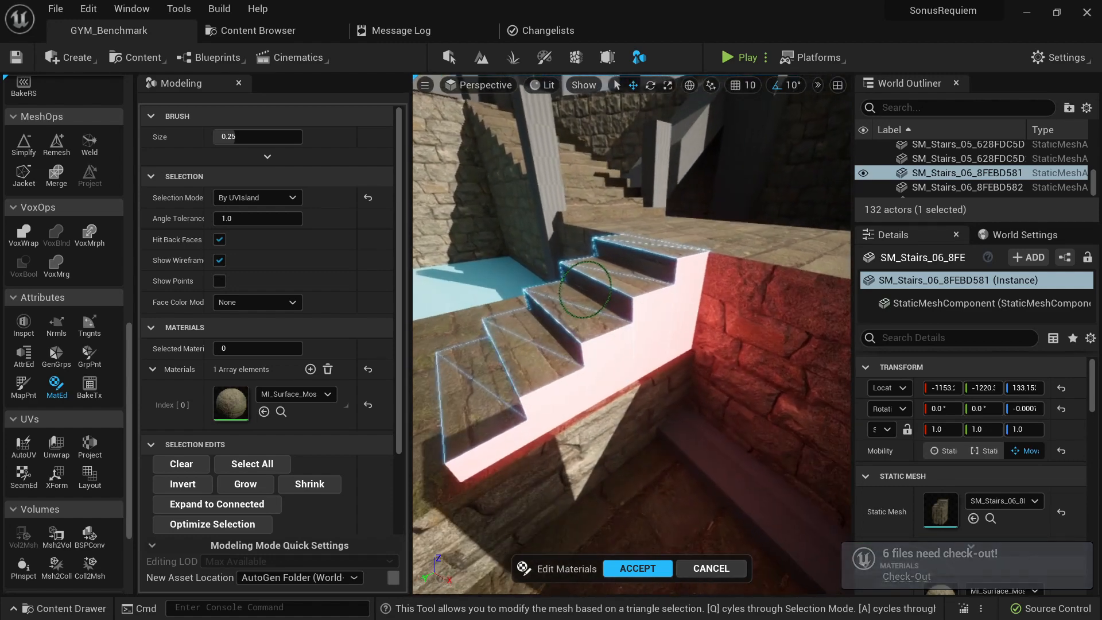
- Add a second material slot with the MI_Surface_Larg… brick material and assign it to the selected side faces of the stairs
click(310, 369)
click(325, 446)
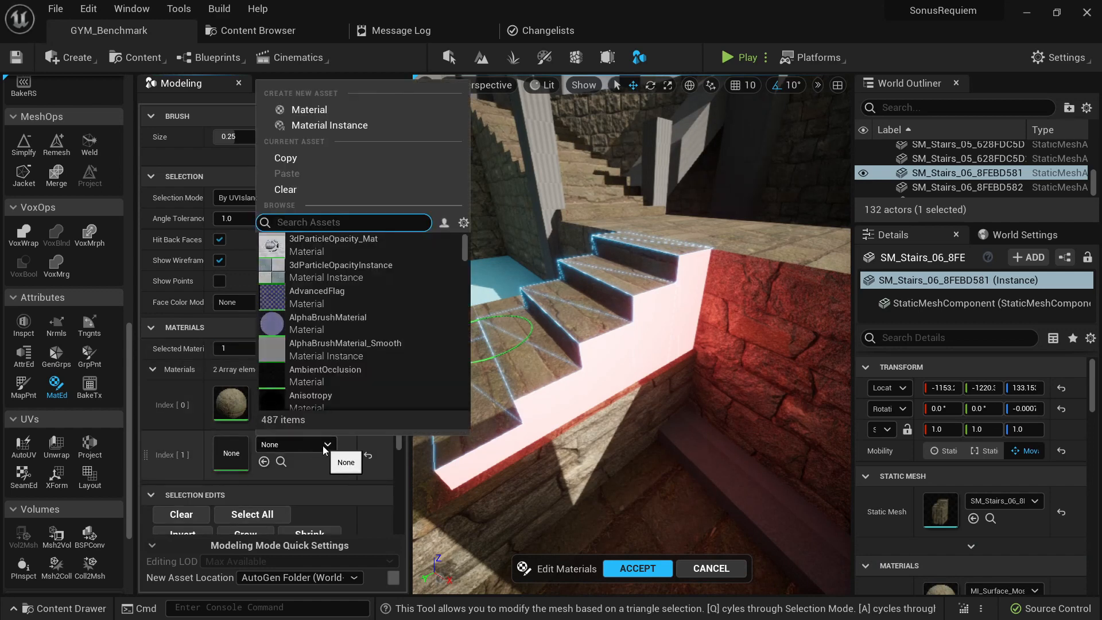
click(333, 245)
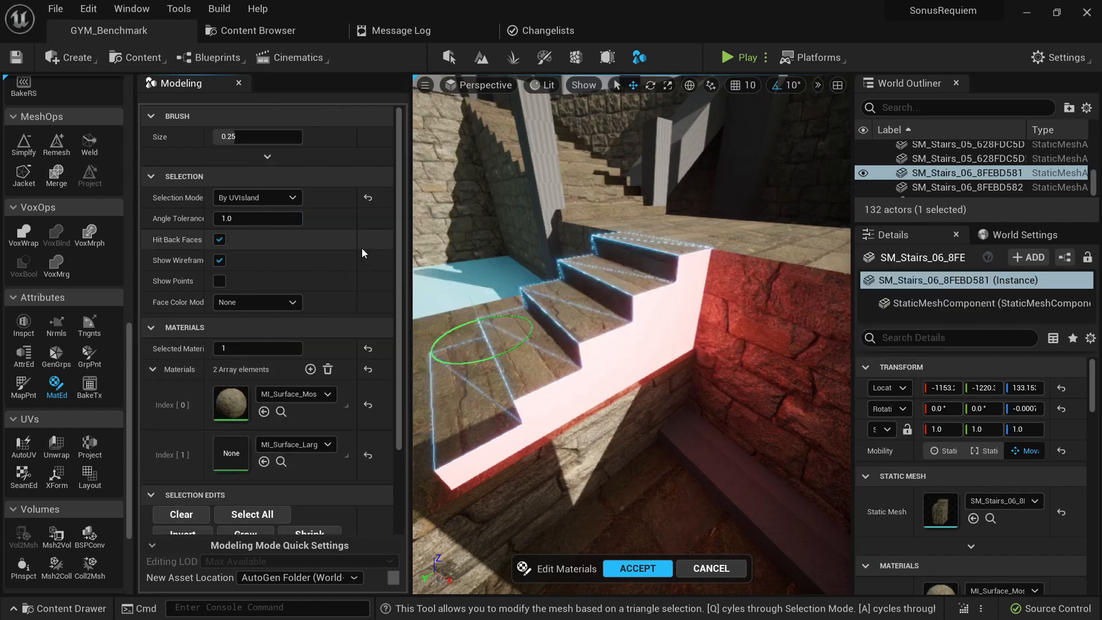
scroll(285, 402, down, 4)
click(249, 520)
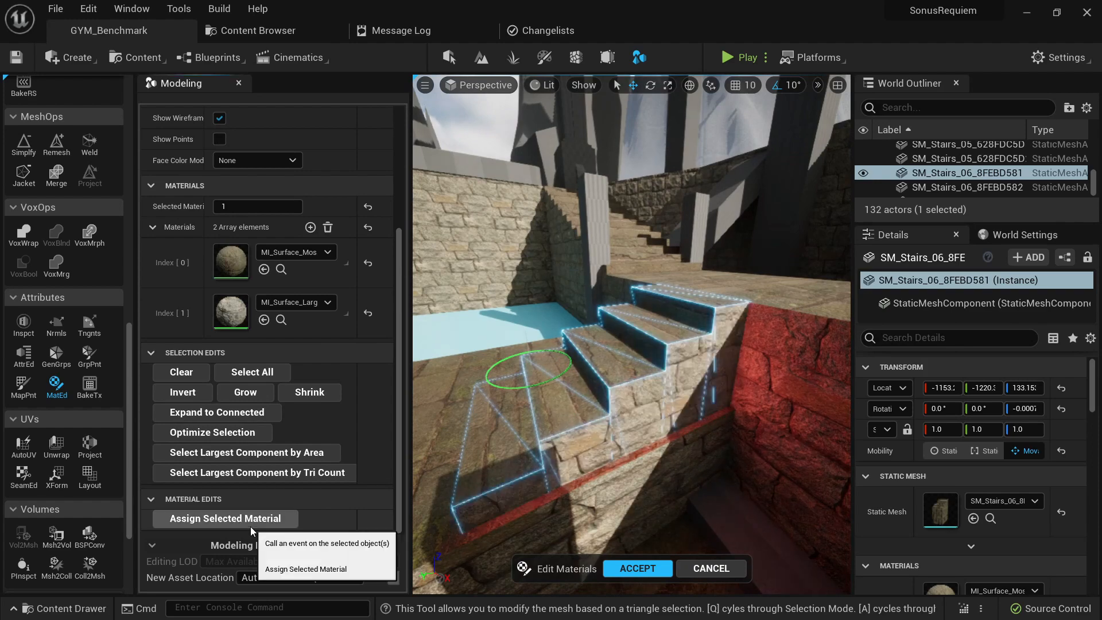
right_drag(612, 399, 640, 359)
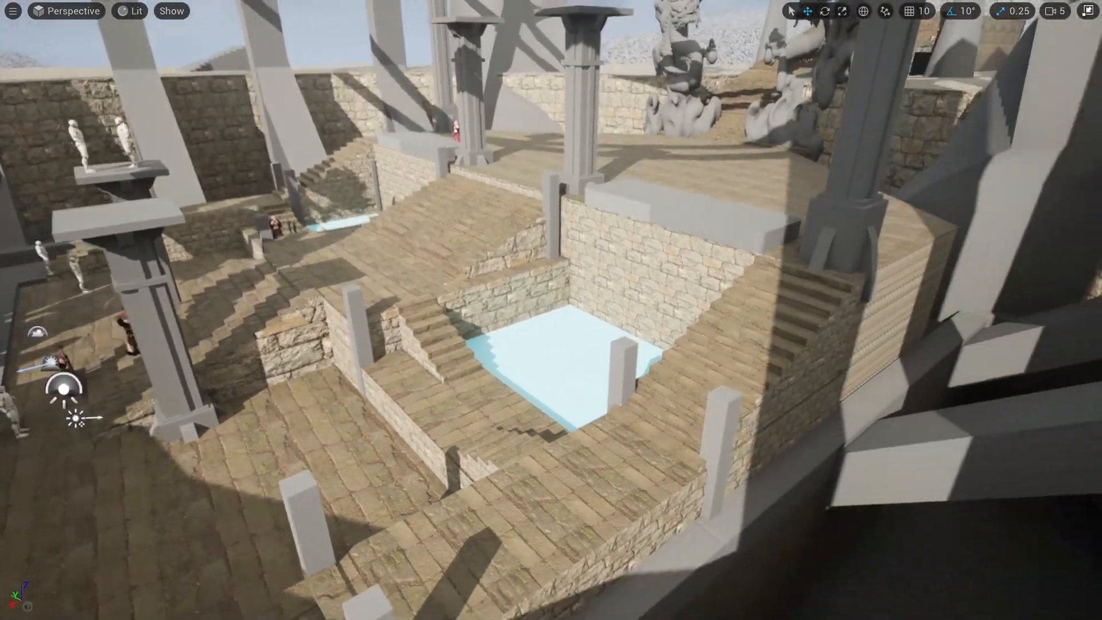
right_drag(551, 310, 609, 268)
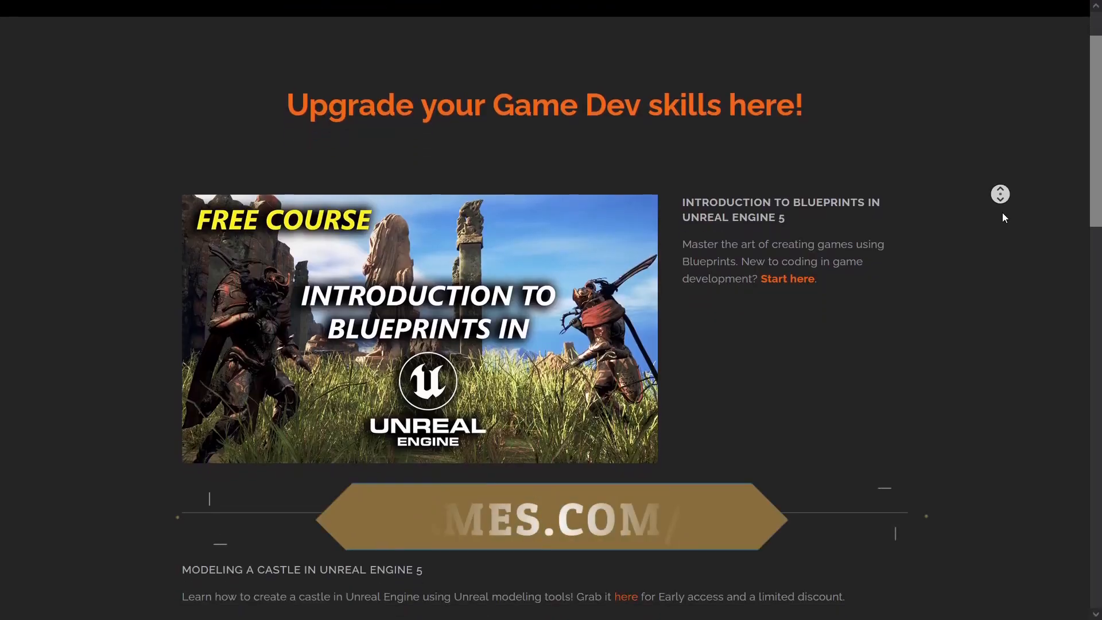